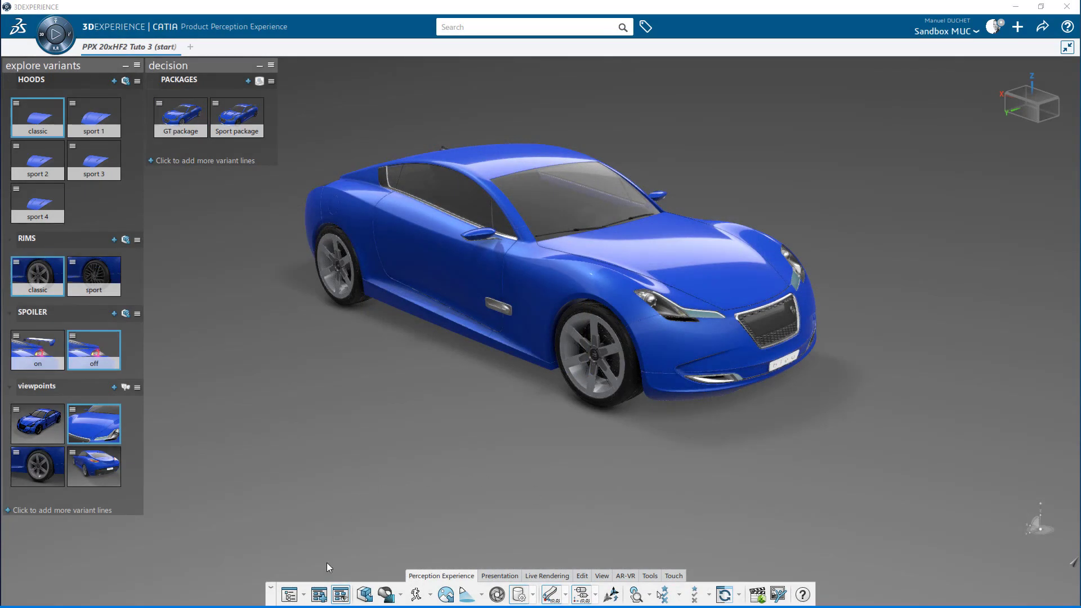
# Step: Add a variant panel named "Position variants" and place it directly below the decision panel
pyautogui.click(319, 594)
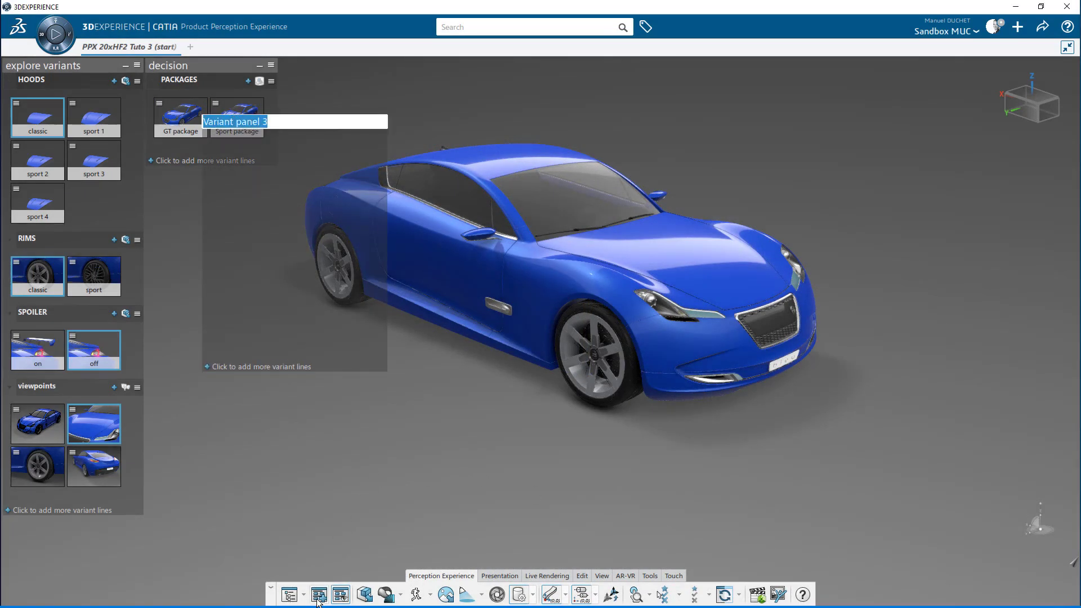
pyautogui.write('Position ')
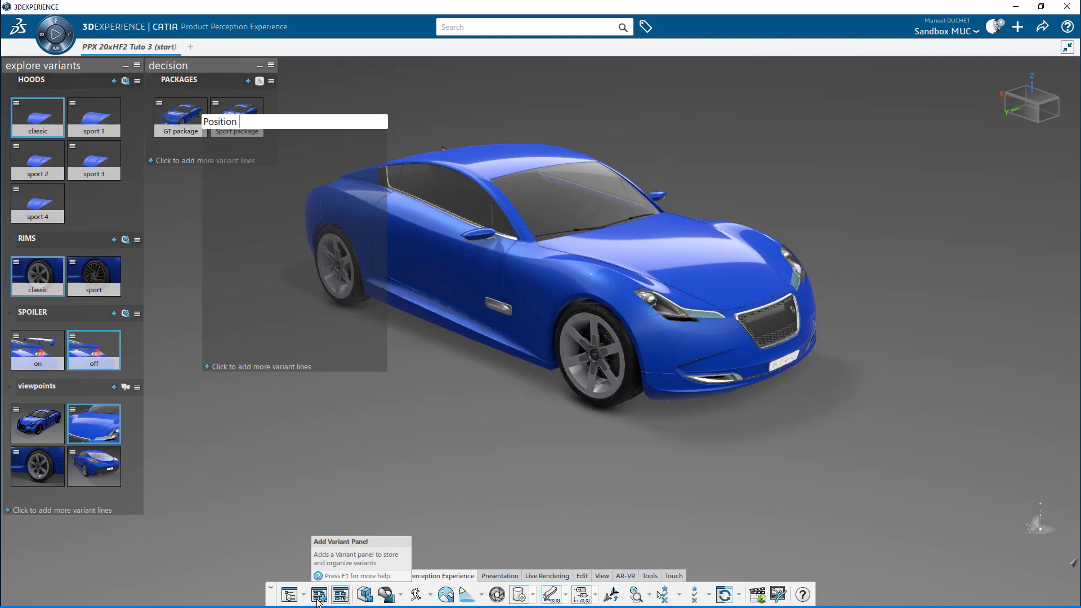
pyautogui.write('variants')
pyautogui.press('Return')
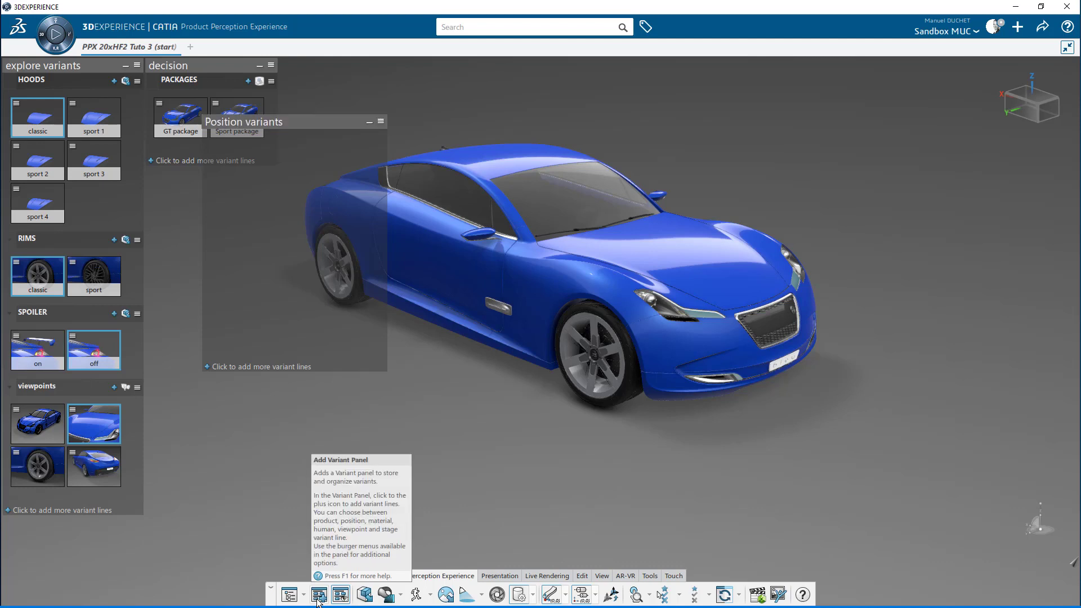
pyautogui.moveTo(321, 123); pyautogui.dragTo(267, 170)
# Step: Add a position variant line named "Hood" to the Position variants panel
pyautogui.click(210, 421)
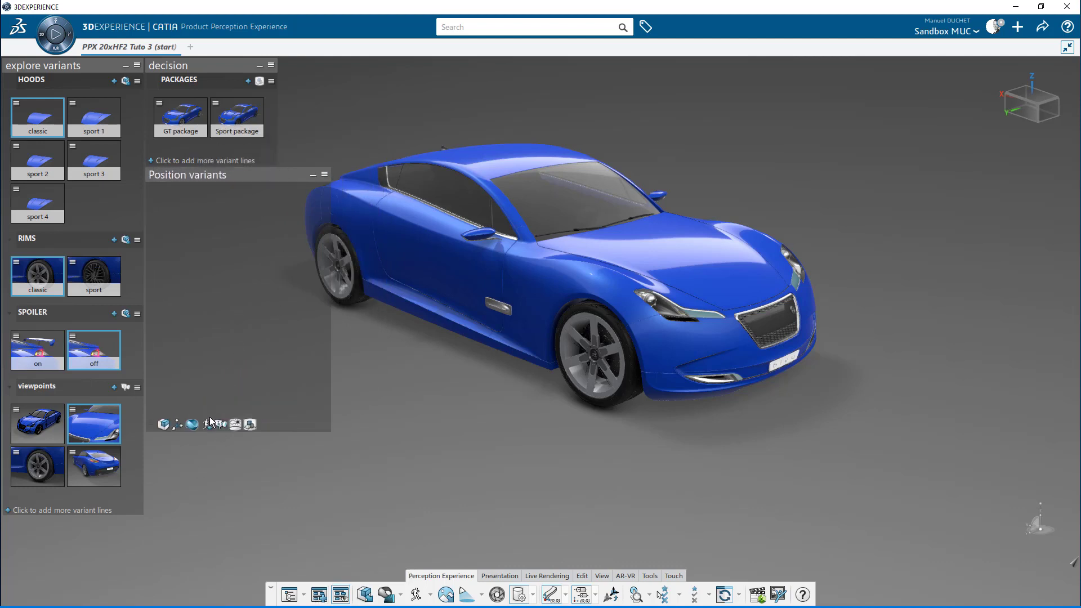
pyautogui.click(180, 427)
pyautogui.write('Hood')
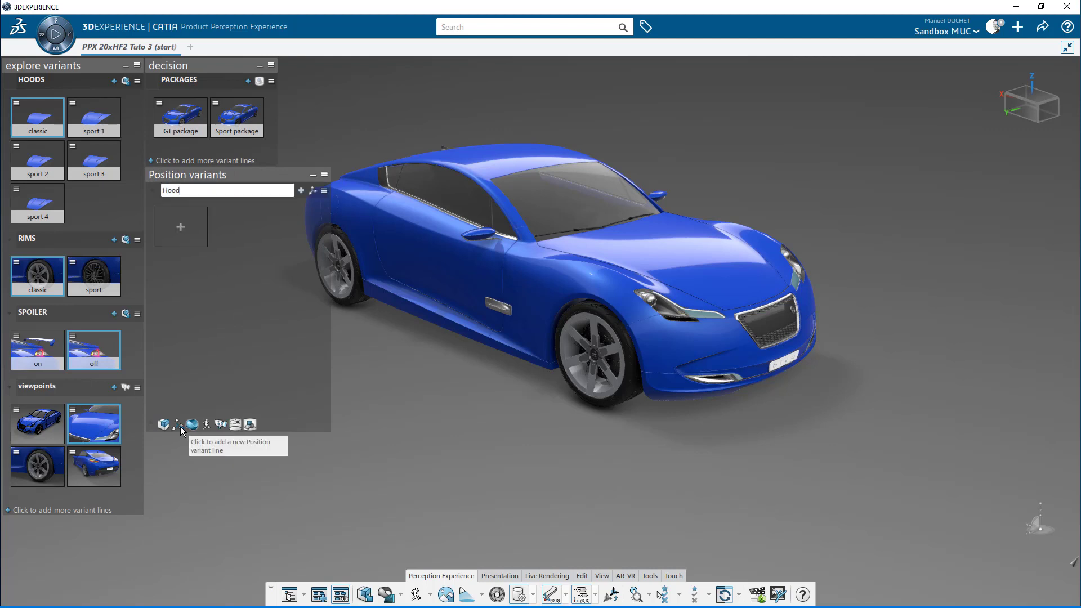
pyautogui.press('Return')
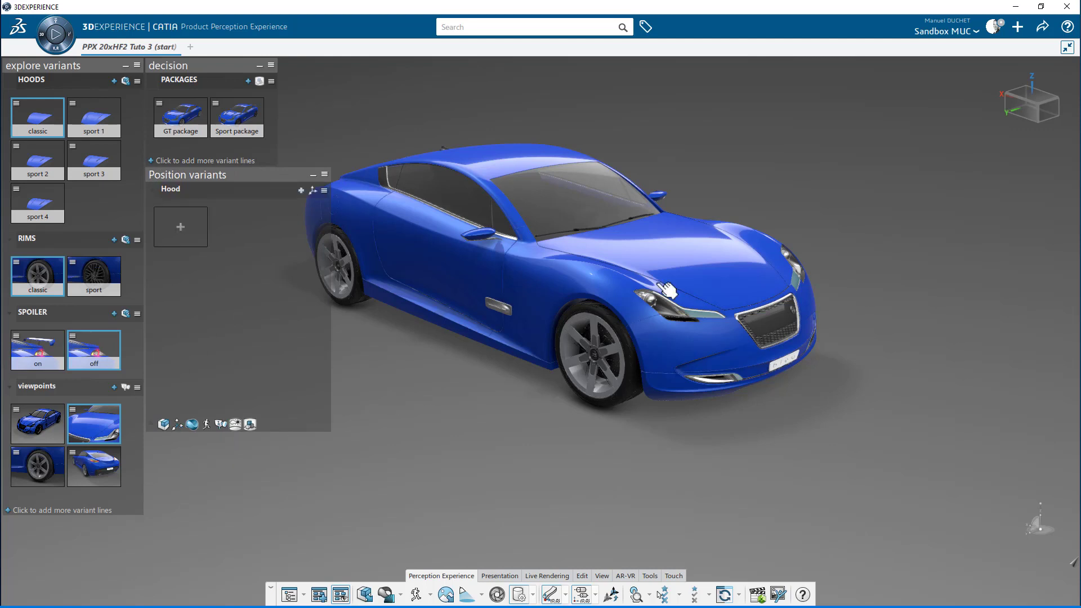
# Step: Select the hood, preview the sport 1 and sport 3 hood variants, and return to the classic hood
pyautogui.click(671, 245)
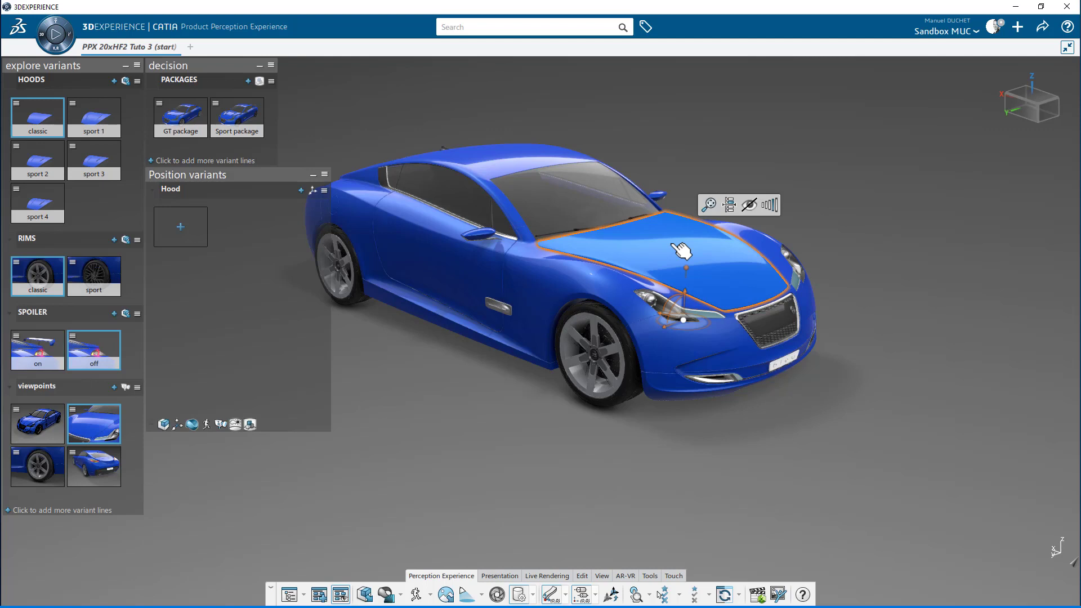
pyautogui.click(93, 119)
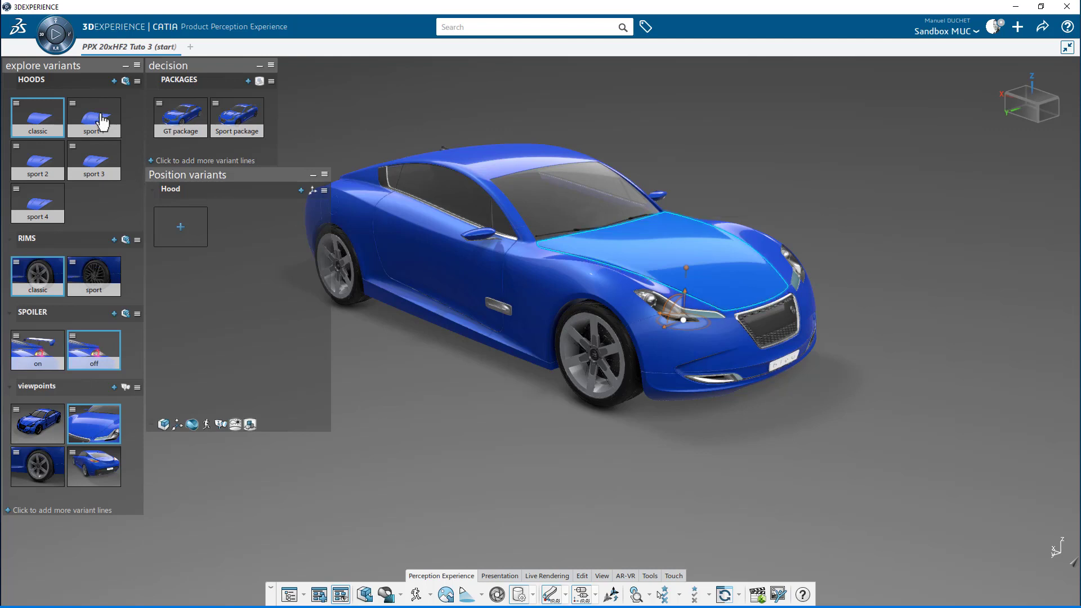
pyautogui.click(93, 160)
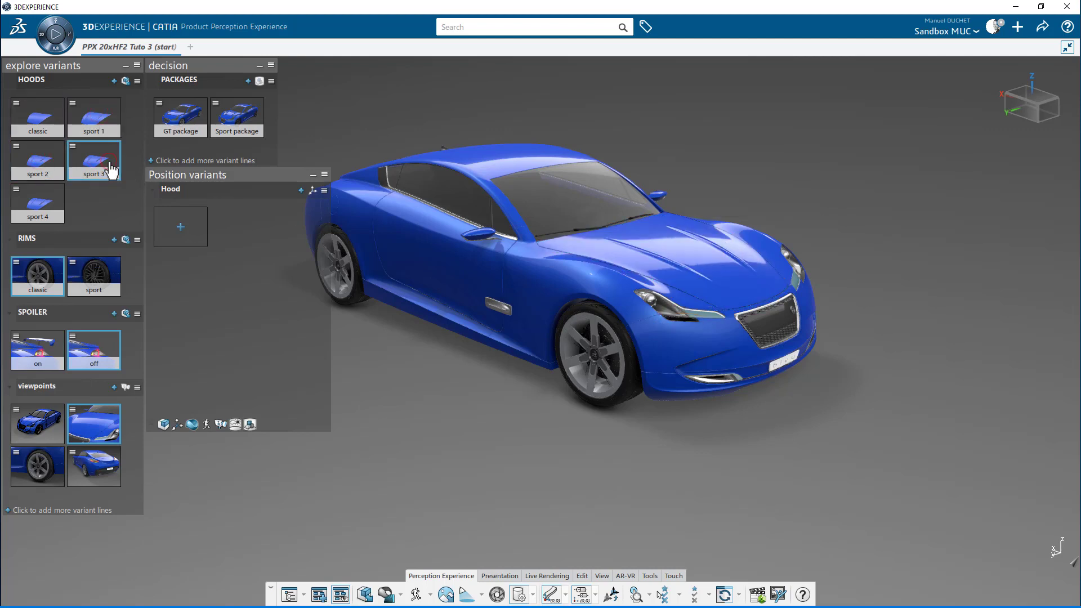
pyautogui.click(37, 125)
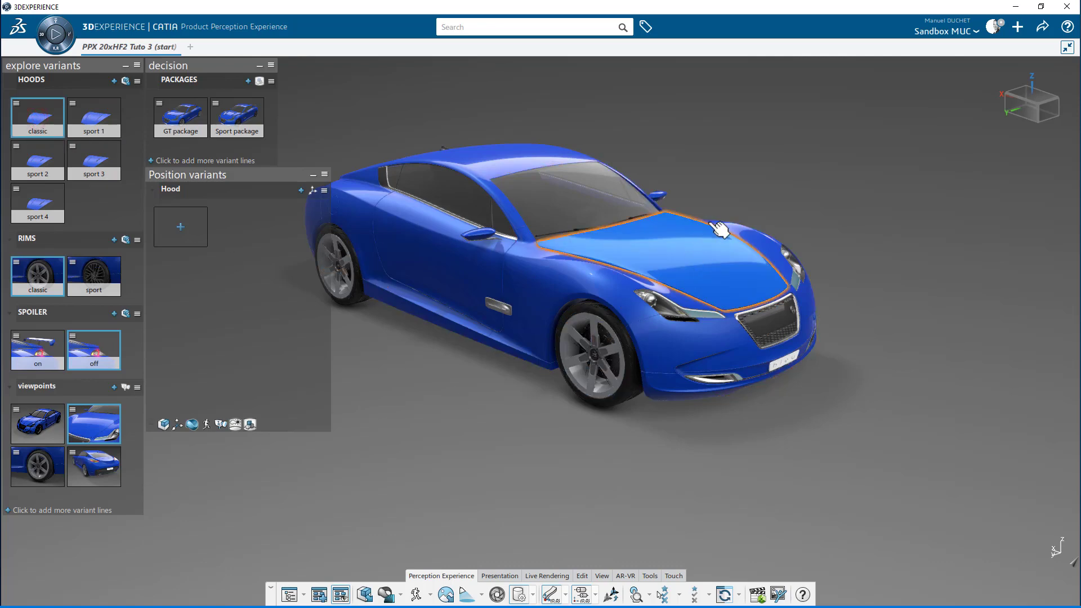
# Step: Select the hood at its parent level with the Level selector so the manipulator sits at the windshield hinge
pyautogui.click(681, 248)
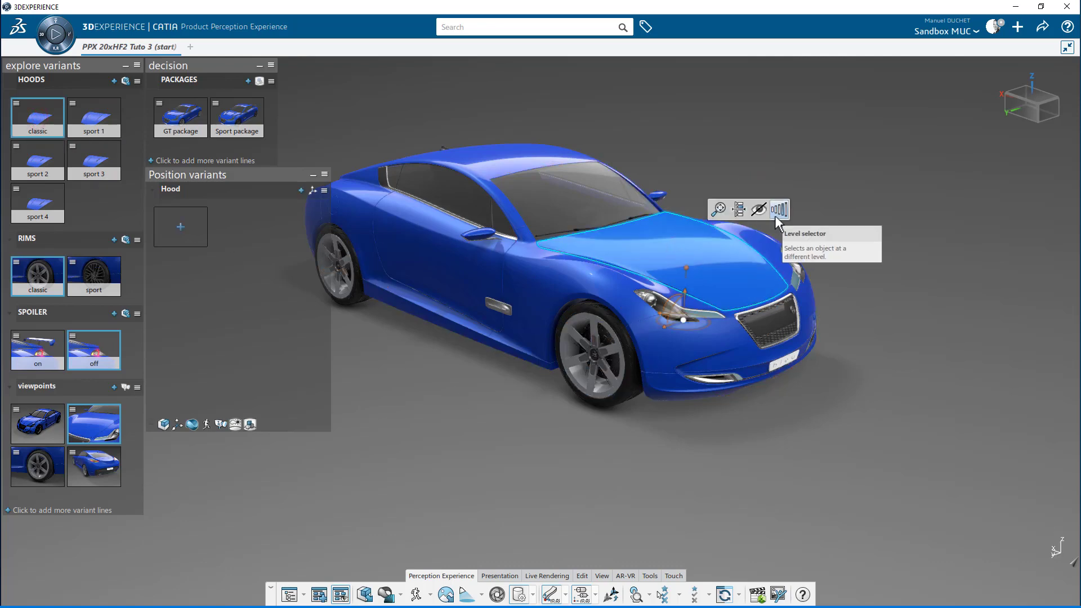
pyautogui.click(779, 209)
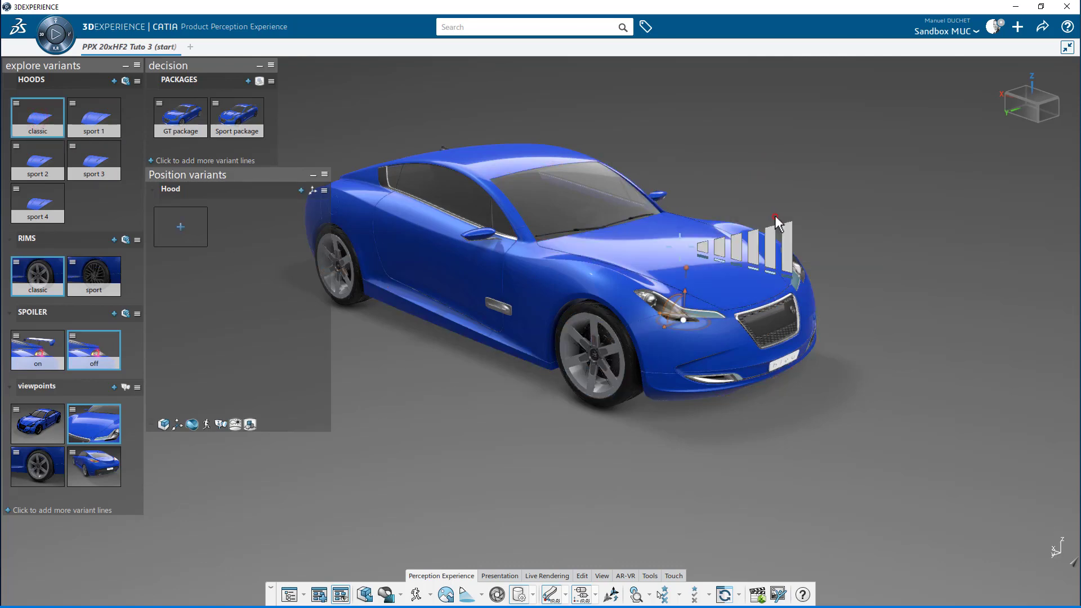
pyautogui.click(723, 255)
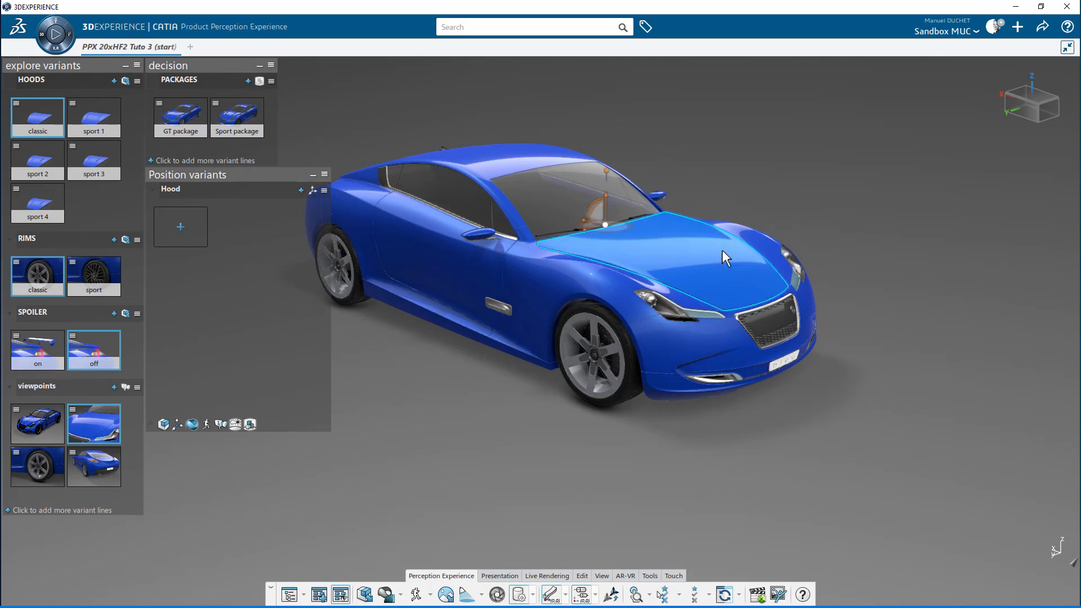
# Step: Save the closed hood position as a variant named "close" in the Hood line
pyautogui.moveTo(923, 284); pyautogui.dragTo(279, 319, button='middle')
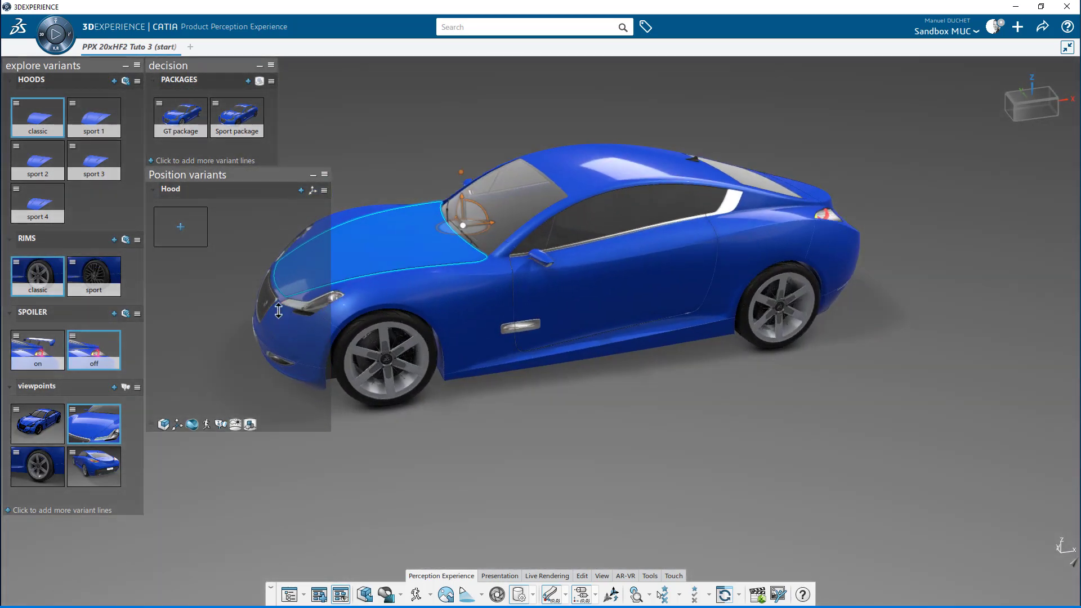
pyautogui.moveTo(521, 437); pyautogui.dragTo(587, 433, button='middle')
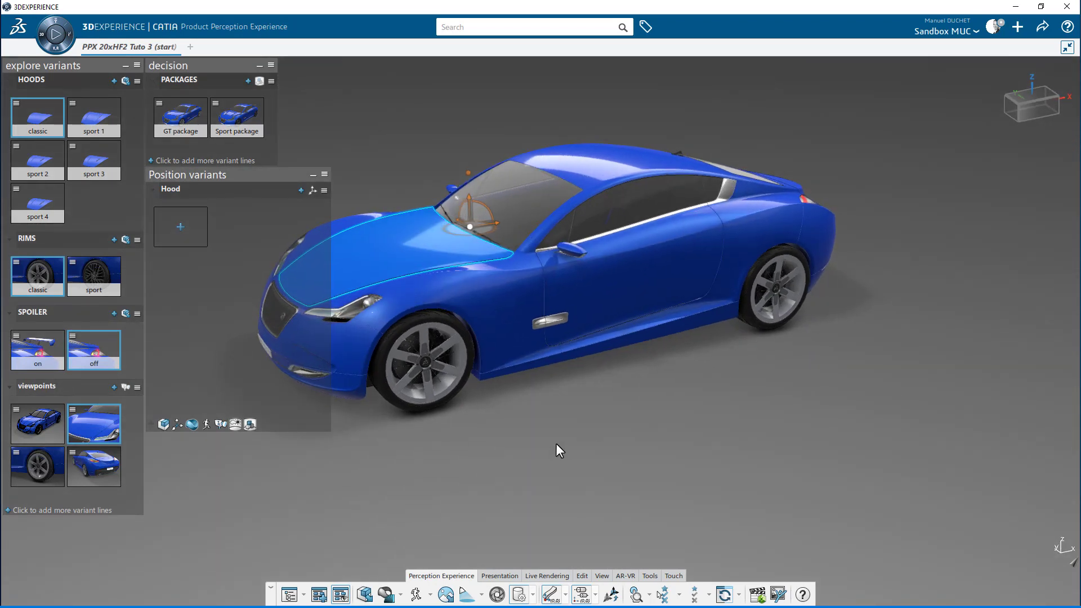
pyautogui.moveTo(468, 439); pyautogui.dragTo(1022, 417, button='middle')
pyautogui.moveTo(559, 463); pyautogui.dragTo(420, 437, button='middle')
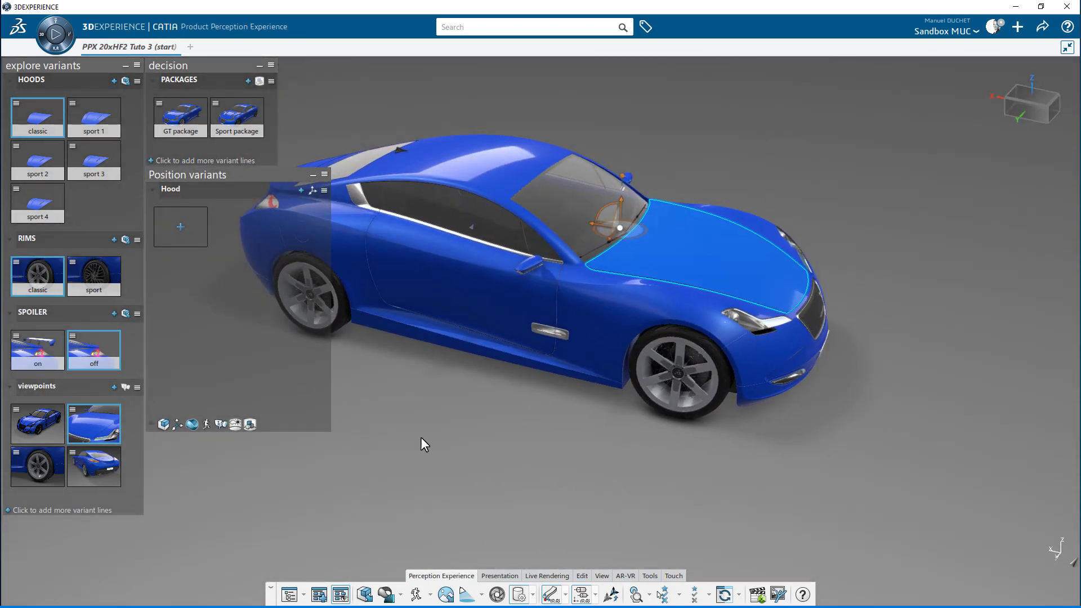
pyautogui.click(182, 228)
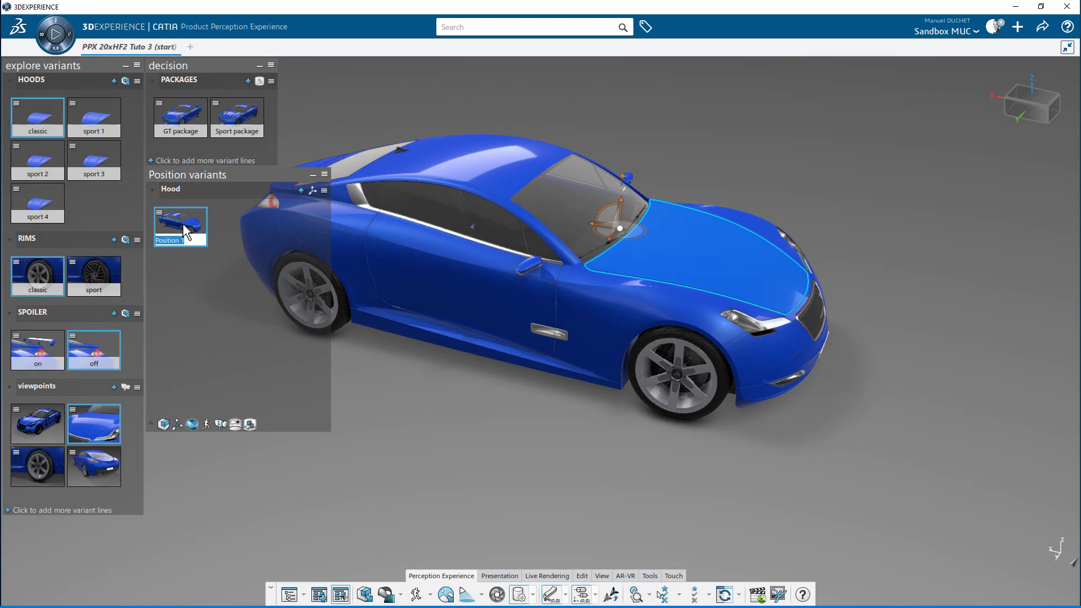
pyautogui.write('close')
pyautogui.press('Return')
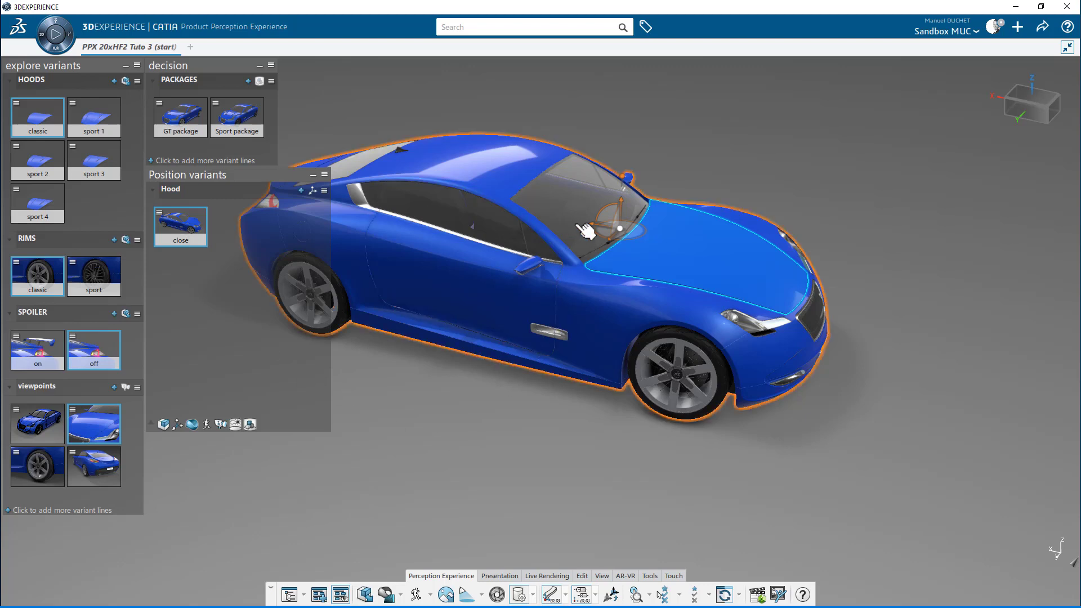
# Step: Rotate the hood upward about its hinge and save this position as a Hood variant named "open"
pyautogui.moveTo(603, 214); pyautogui.dragTo(566, 219)
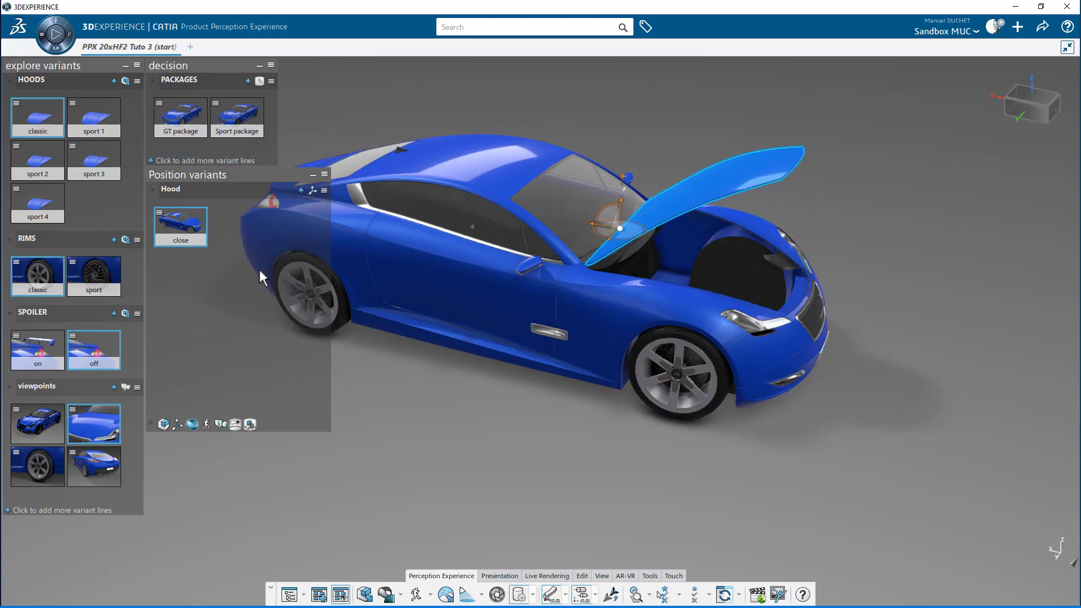
pyautogui.click(300, 191)
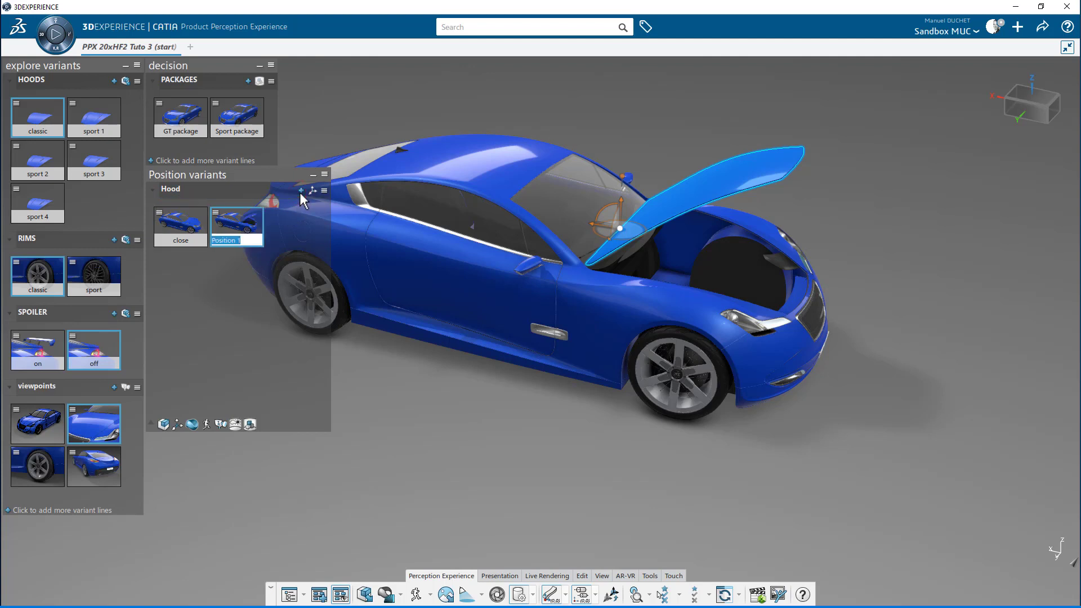
pyautogui.write('open')
pyautogui.press('Return')
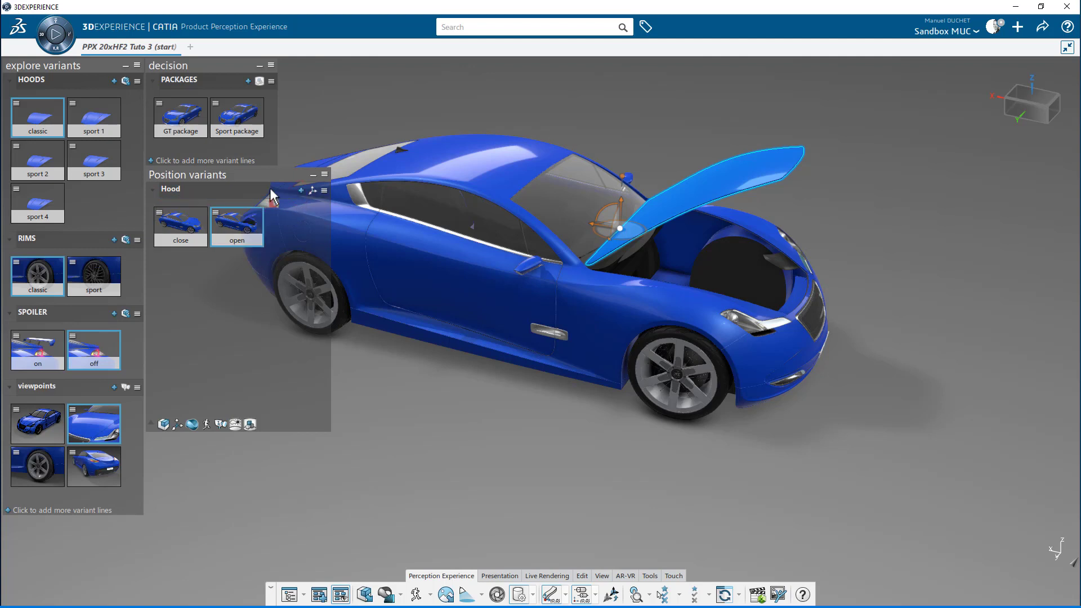
# Step: Switch between the close and open hood positions, ending on close, and narrow the Position variants panel to the decision panel's width
pyautogui.click(166, 229)
pyautogui.click(224, 228)
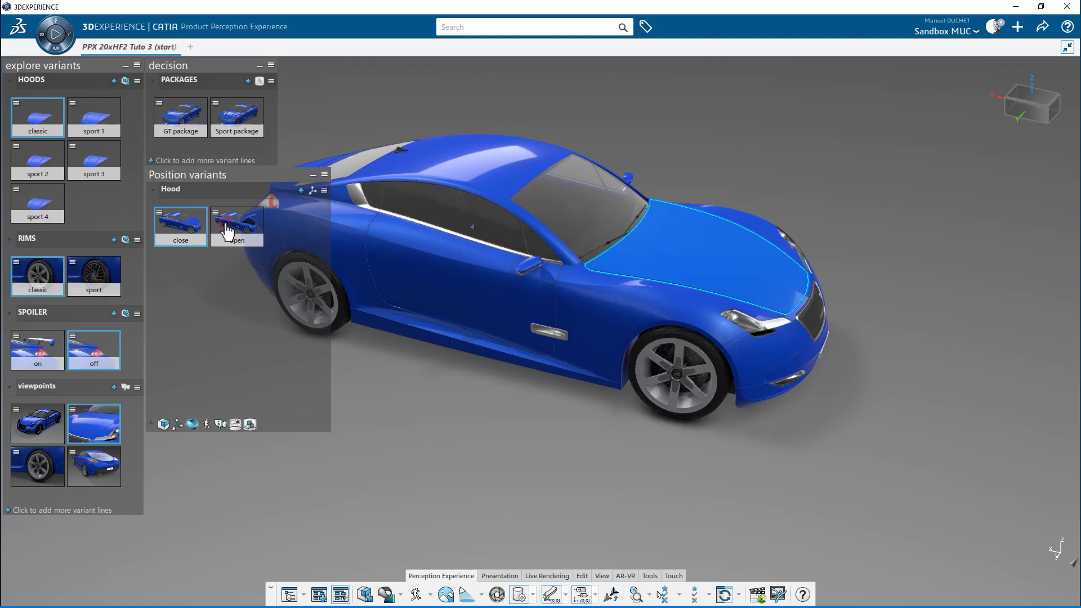
pyautogui.click(198, 230)
pyautogui.click(424, 447)
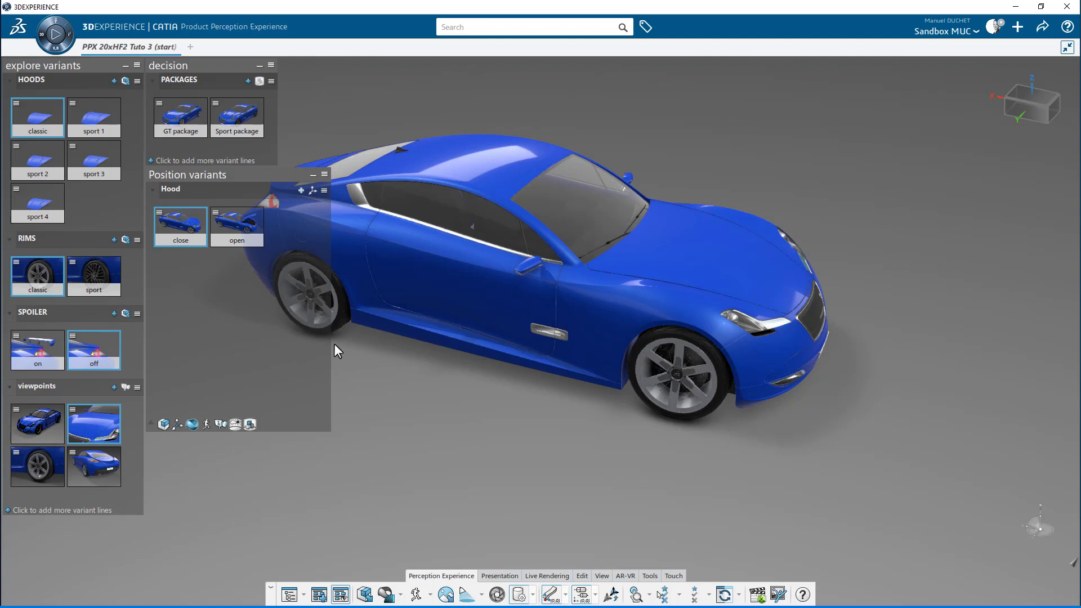
pyautogui.moveTo(329, 348); pyautogui.dragTo(278, 347)
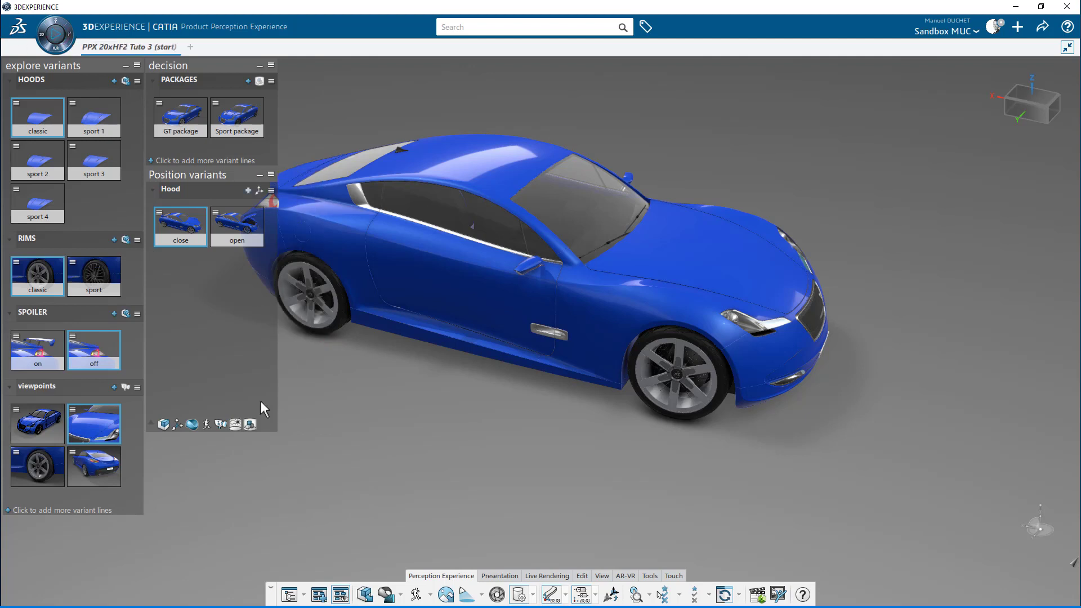
# Step: Play the experience, apply the open hood position, and view it with the sport 1 hood from the car's rear side
pyautogui.press('space')
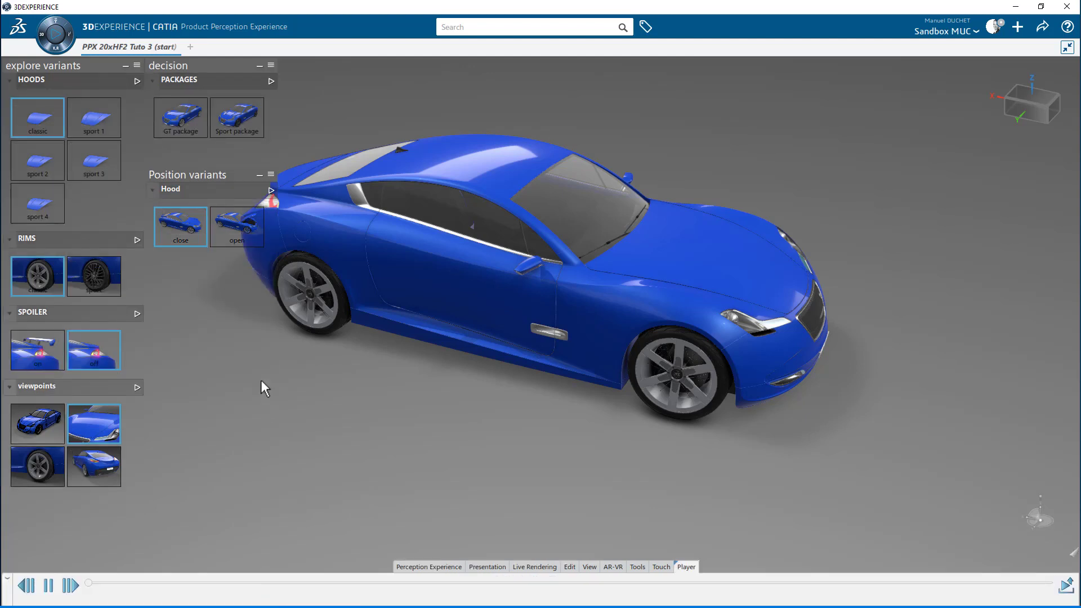
pyautogui.click(238, 228)
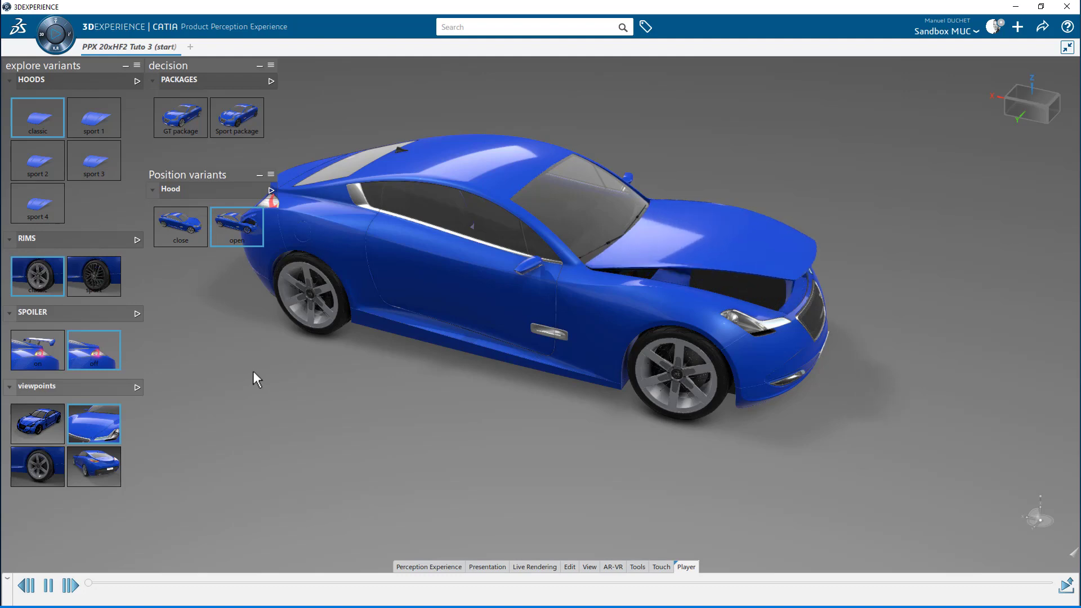
pyautogui.click(114, 120)
pyautogui.moveTo(316, 412); pyautogui.dragTo(624, 473)
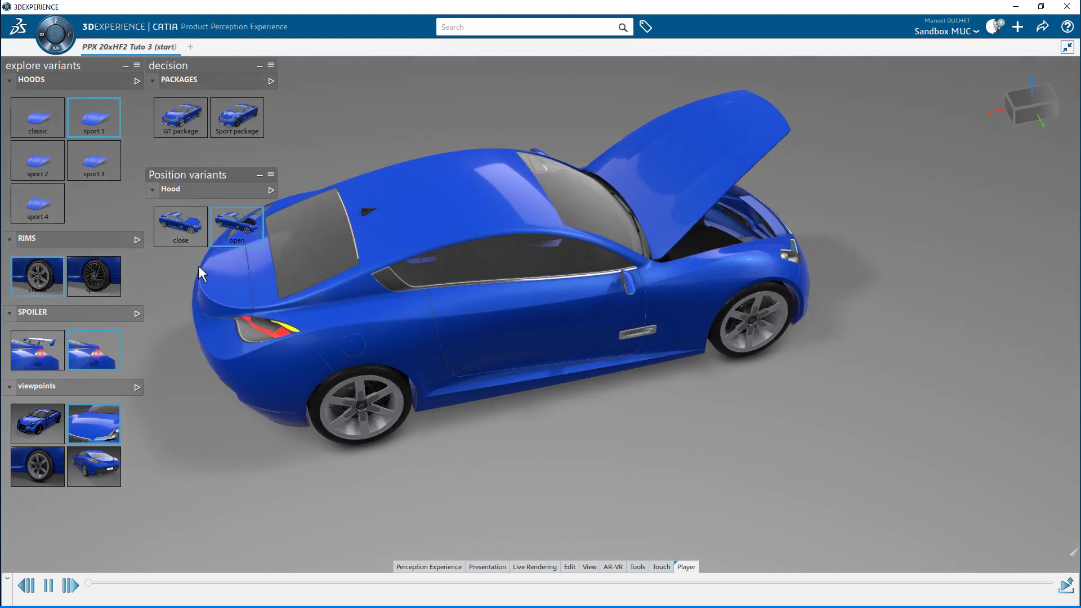
# Step: Test the close and open positions with the other sport hoods and the classic hood, and leave play mode
pyautogui.click(181, 230)
pyautogui.click(38, 160)
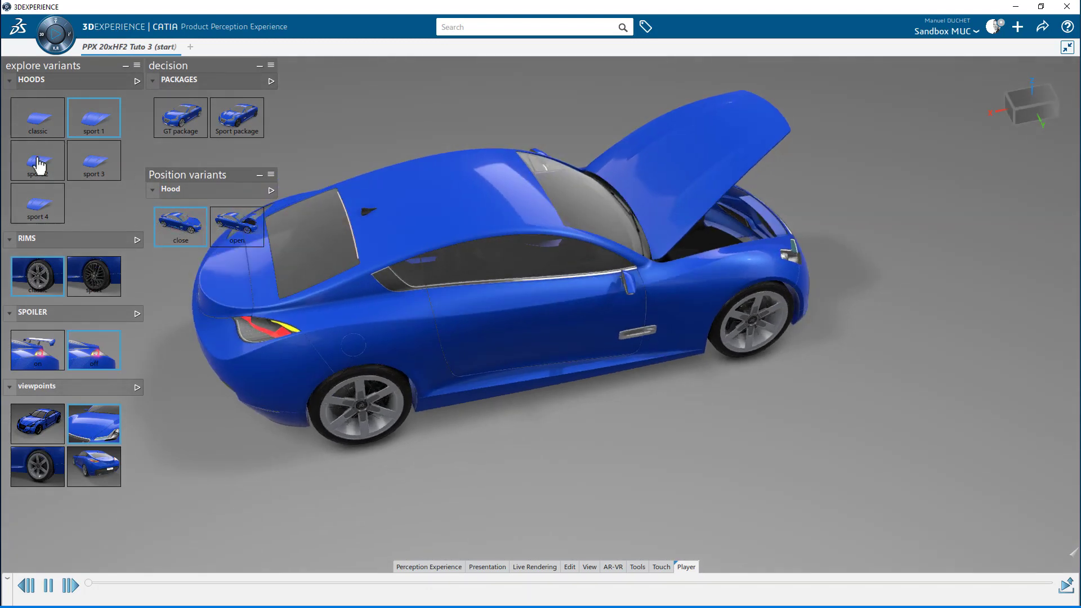
pyautogui.click(36, 210)
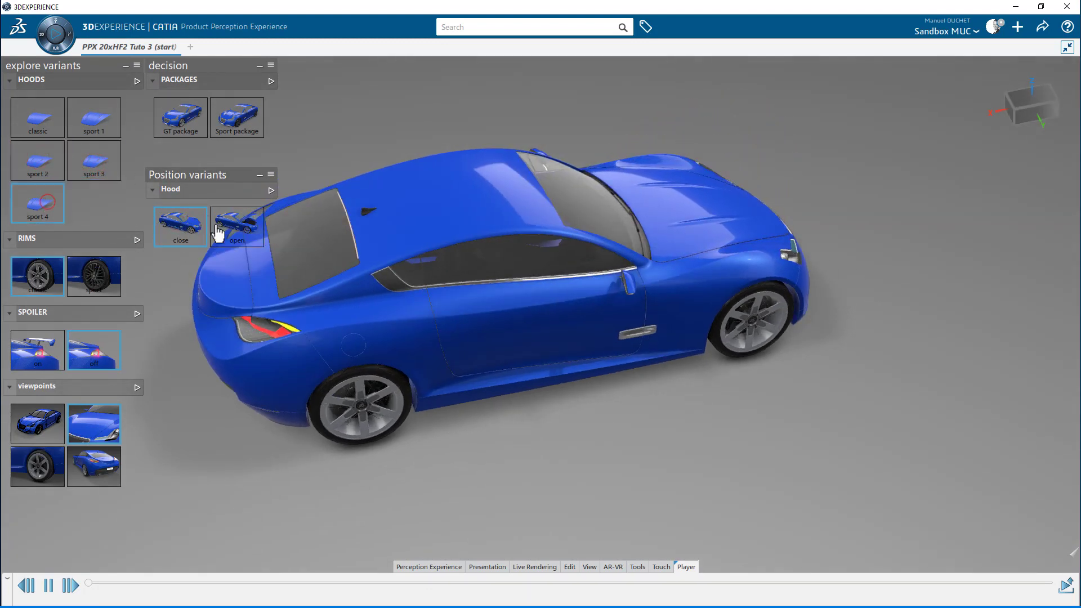
pyautogui.click(217, 224)
pyautogui.click(44, 127)
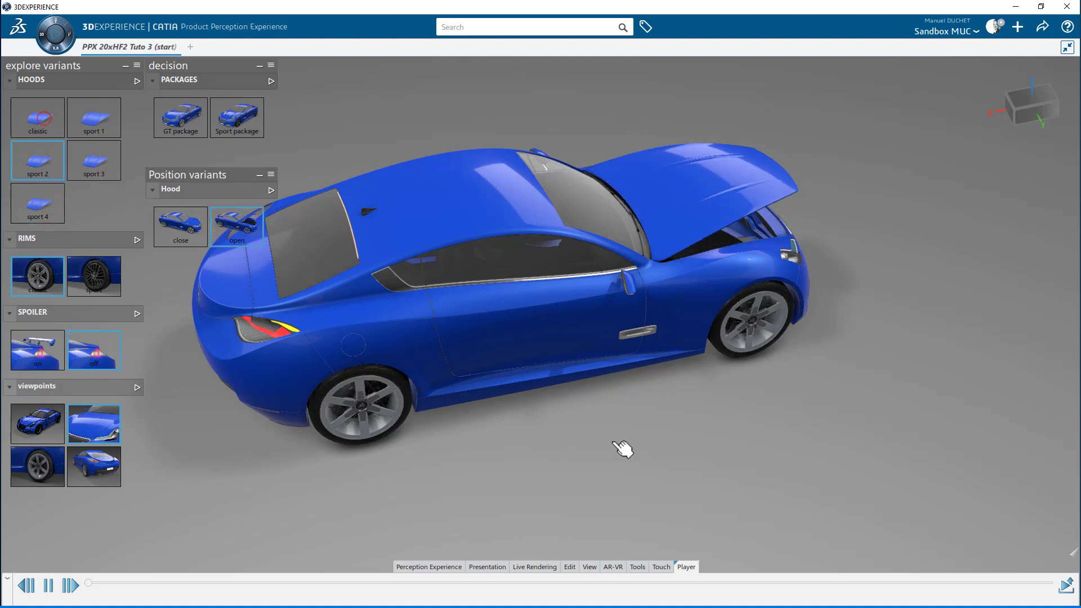
pyautogui.click(55, 48)
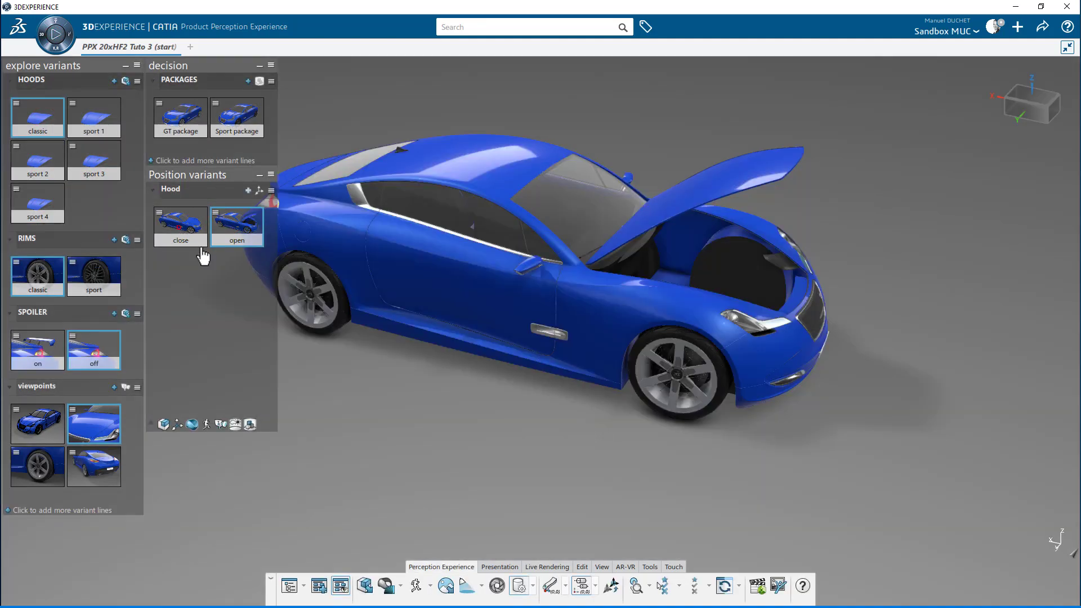
# Step: Set the hood to the close position and select the car's side door with the Level selector
pyautogui.click(198, 243)
pyautogui.moveTo(500, 419); pyautogui.dragTo(431, 375, button='middle')
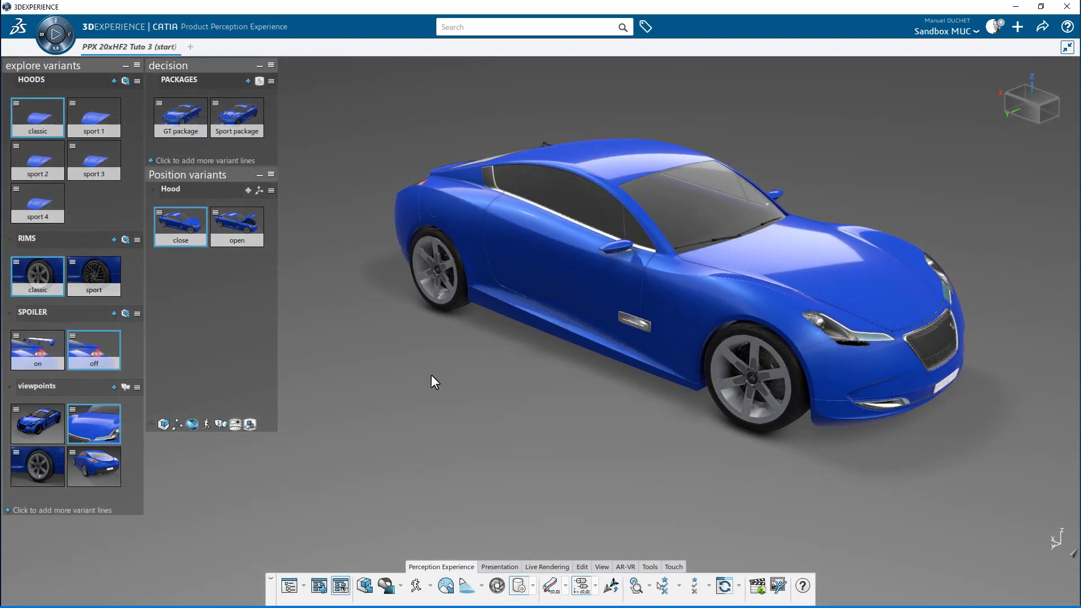
pyautogui.click(553, 241)
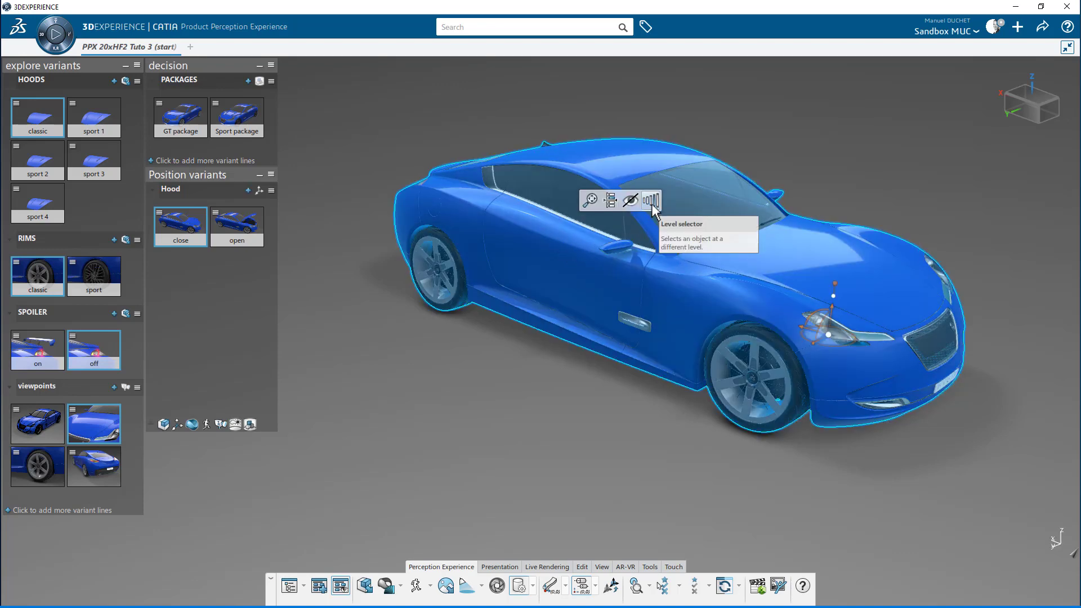
pyautogui.click(652, 203)
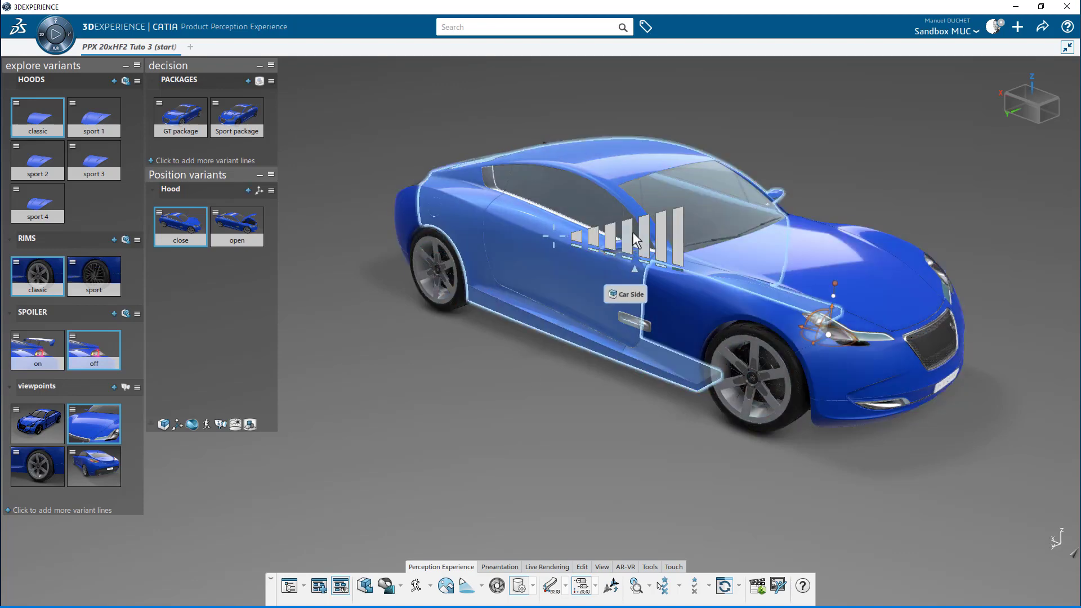
pyautogui.click(597, 237)
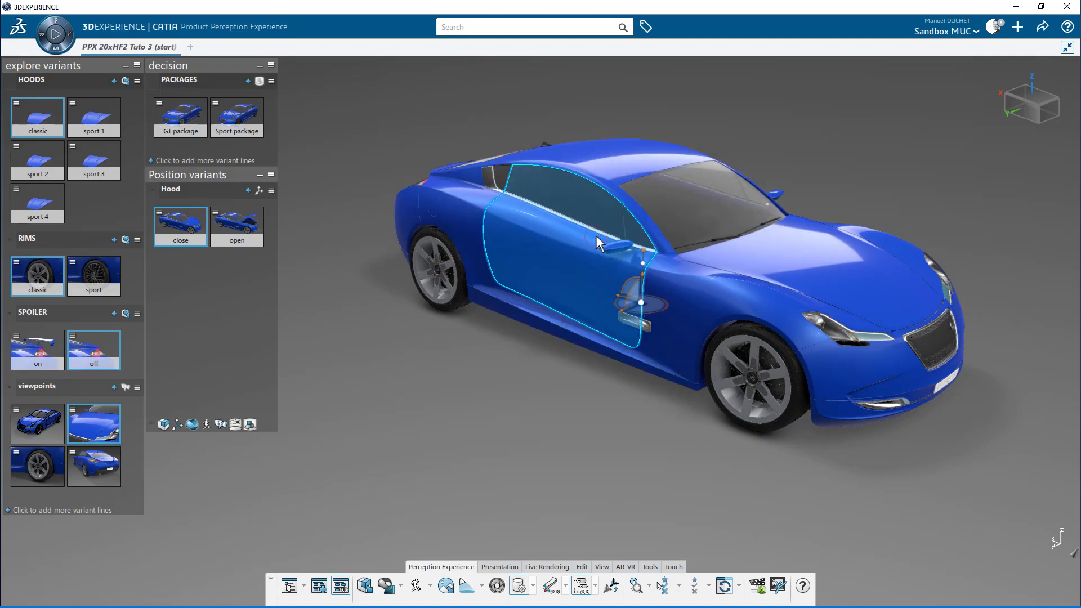
# Step: Add a position variant line named Door and record the door's current position in it as Close
pyautogui.moveTo(445, 415); pyautogui.dragTo(470, 425, button='middle')
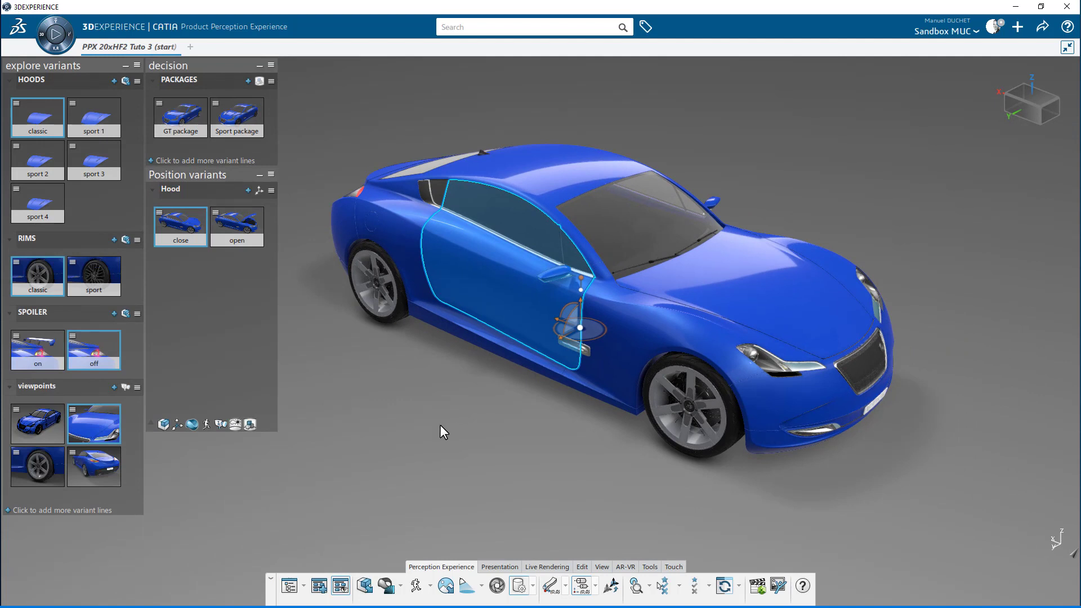
pyautogui.click(178, 425)
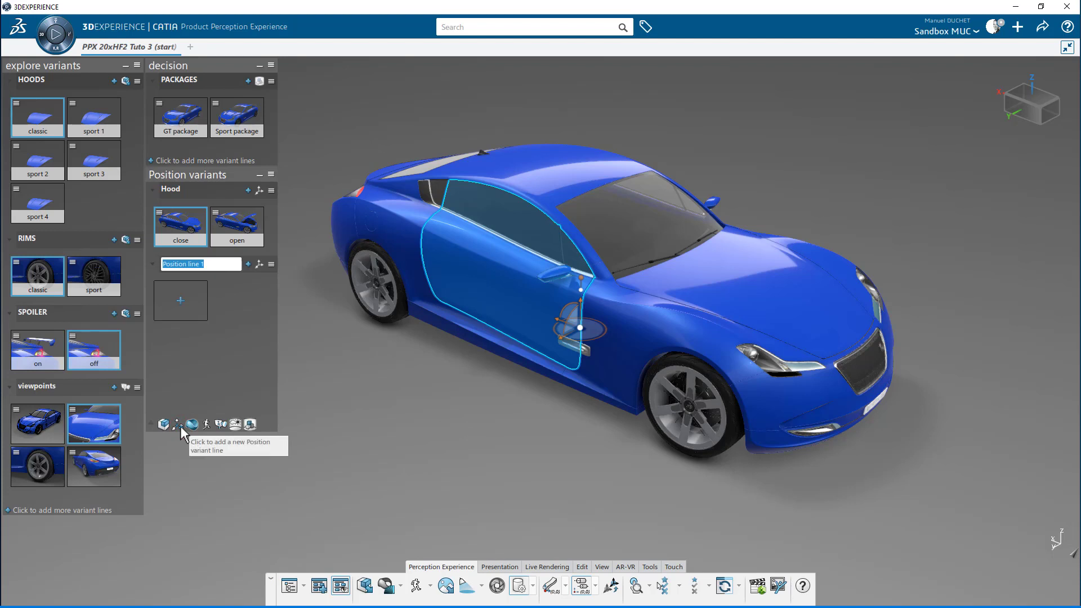
pyautogui.write('Door')
pyautogui.press('Return')
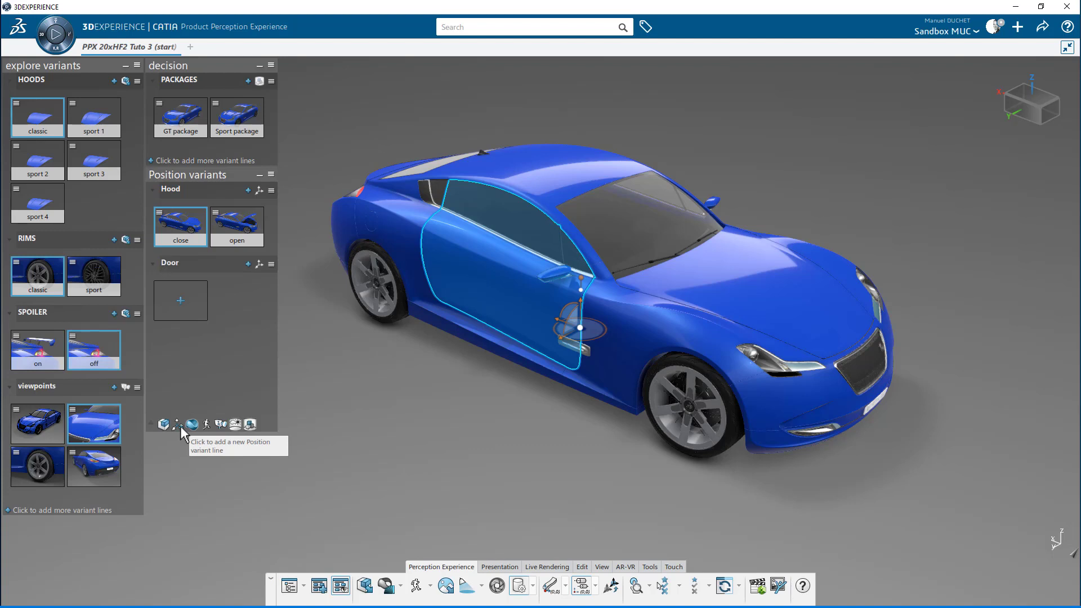
pyautogui.click(188, 306)
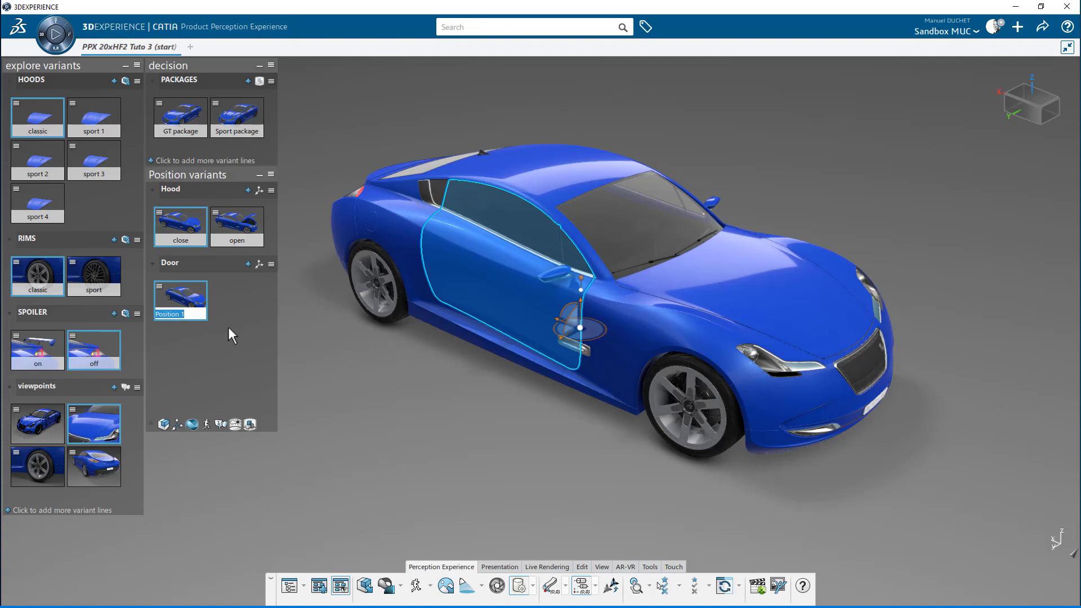
pyautogui.write('Close')
pyautogui.press('Return')
# Step: Swing the side door open around its vertical axis and record this position in the Door line as Open
pyautogui.moveTo(604, 338); pyautogui.dragTo(626, 325)
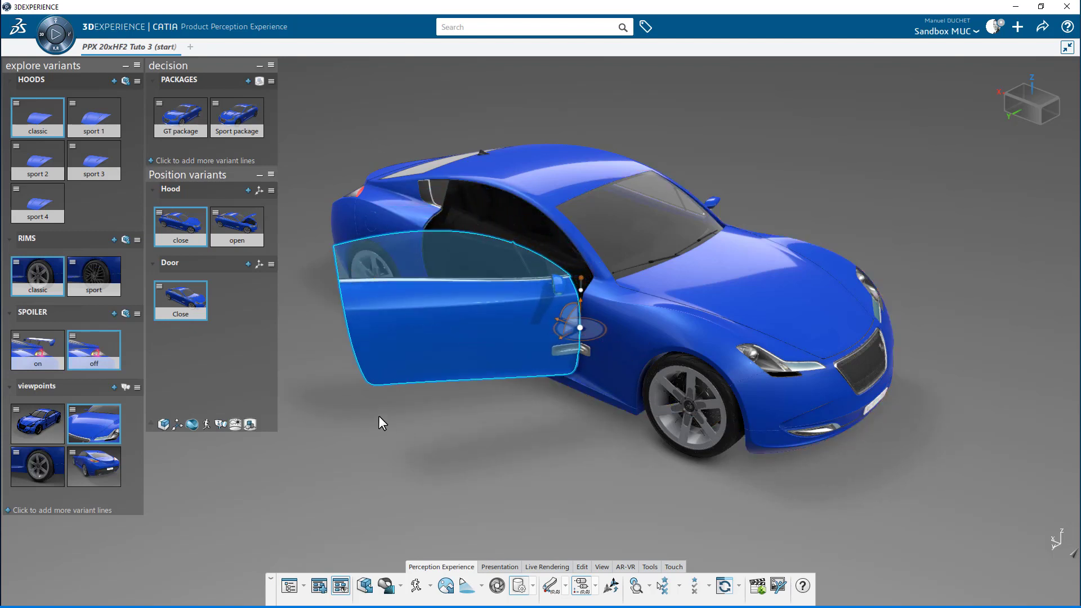
pyautogui.click(249, 263)
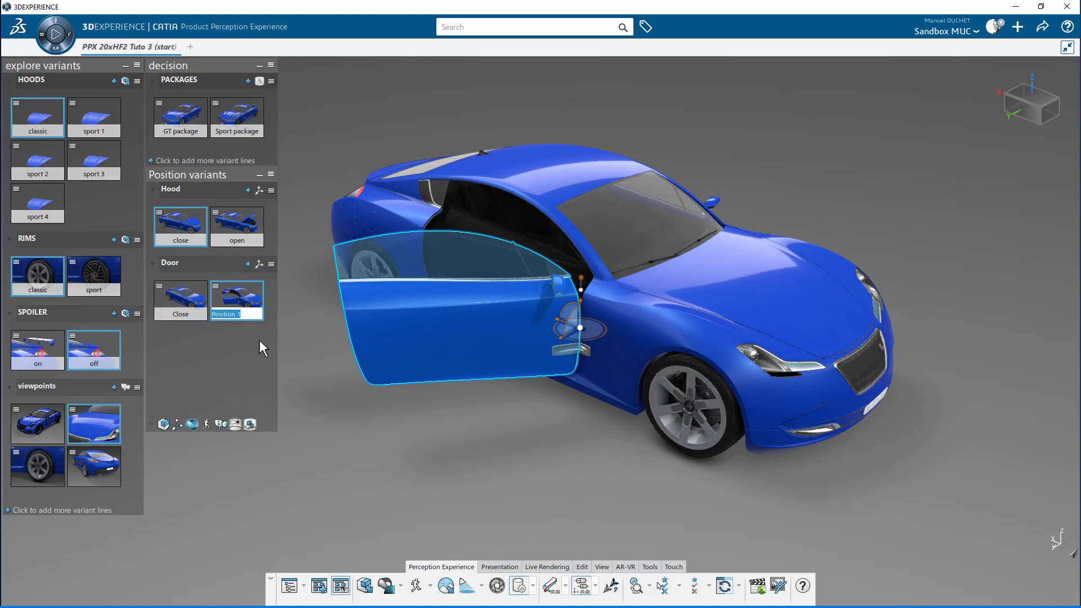
pyautogui.write('Open')
pyautogui.press('Return')
# Step: Switch the door between its Close and Open positions, ending on Close, and clear the selection
pyautogui.click(180, 300)
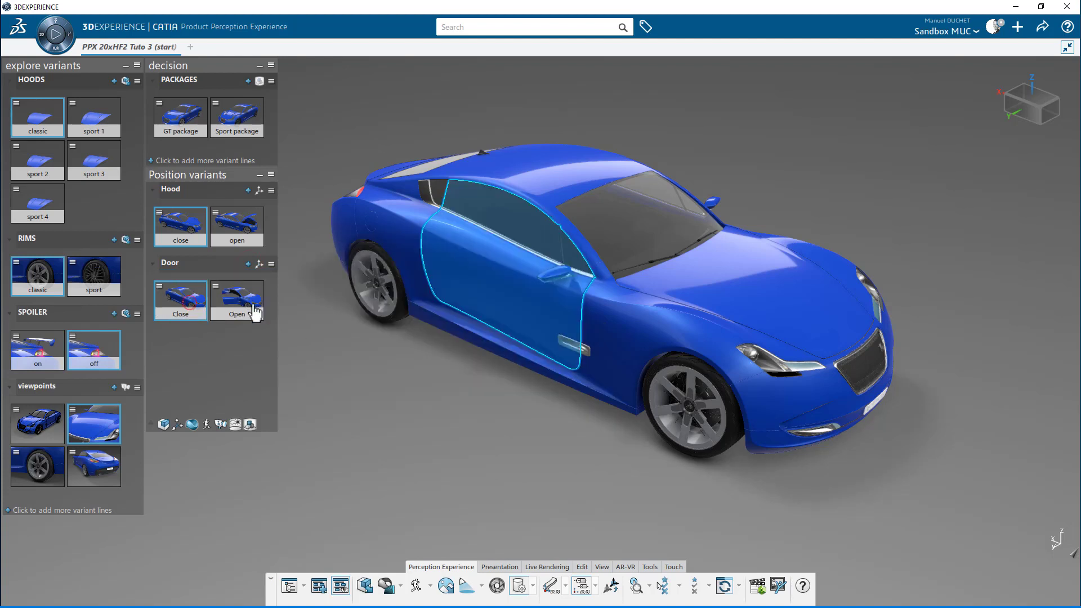
pyautogui.click(236, 300)
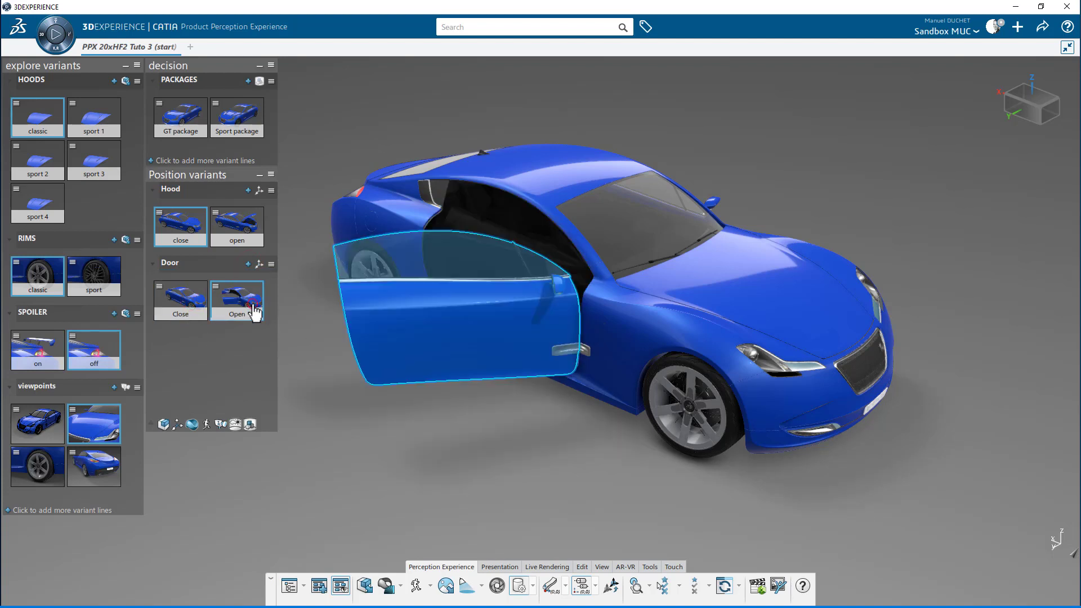
pyautogui.click(191, 312)
pyautogui.click(435, 423)
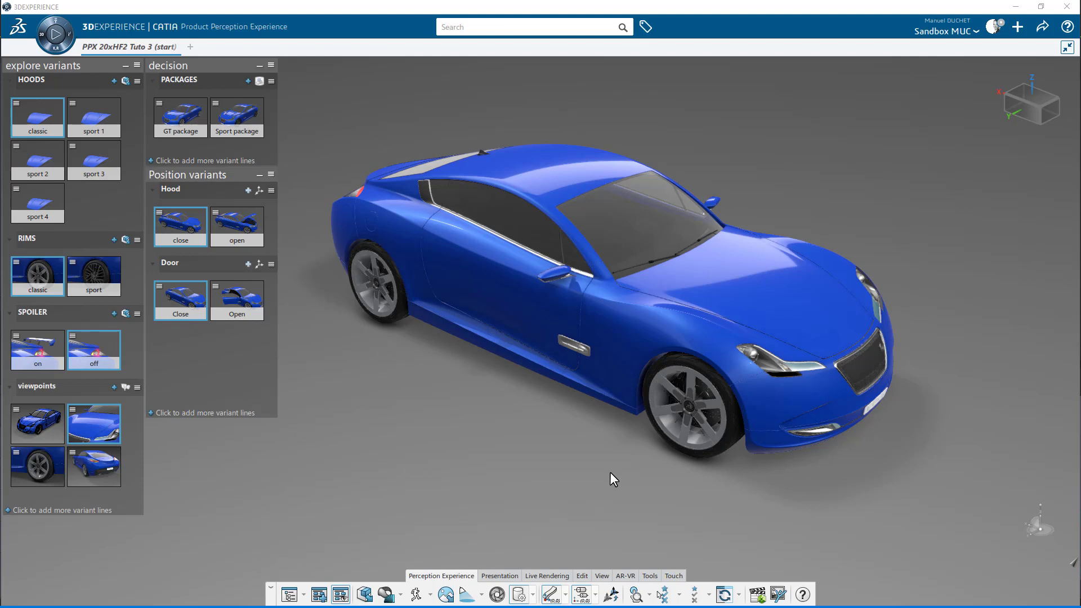
# Step: Start defining the right door's pivot axis and apply the Center and Center Base position helpers in turn
pyautogui.click(521, 313)
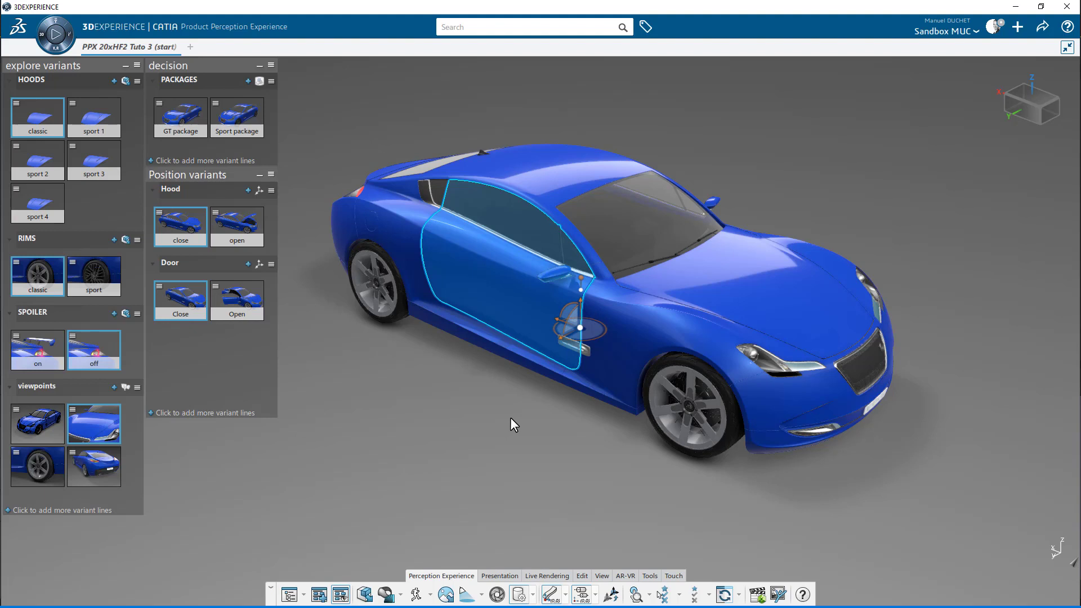
pyautogui.click(511, 418)
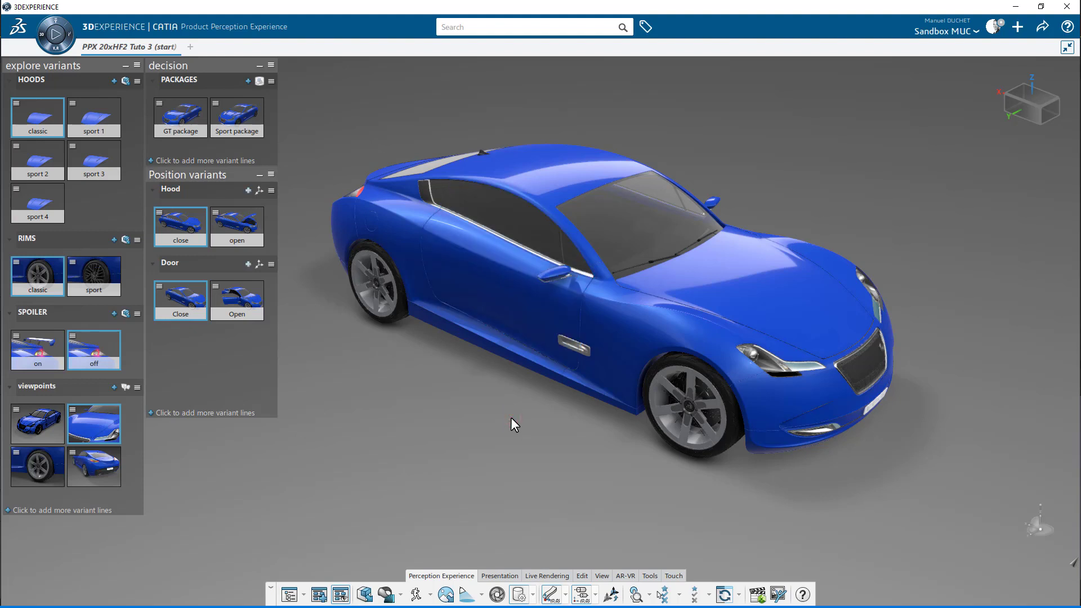
pyautogui.click(611, 595)
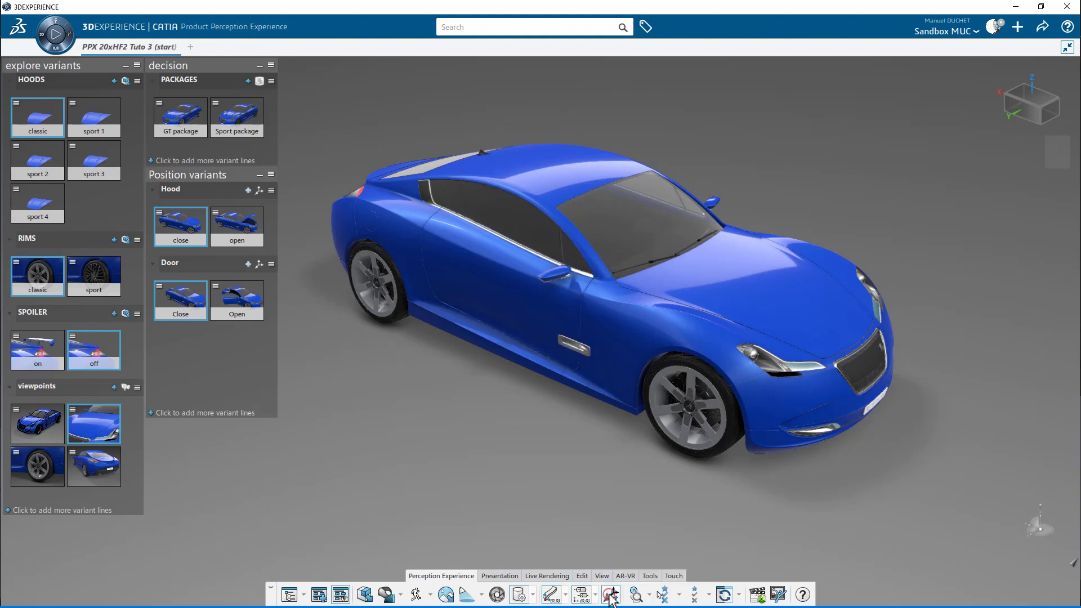
pyautogui.click(497, 307)
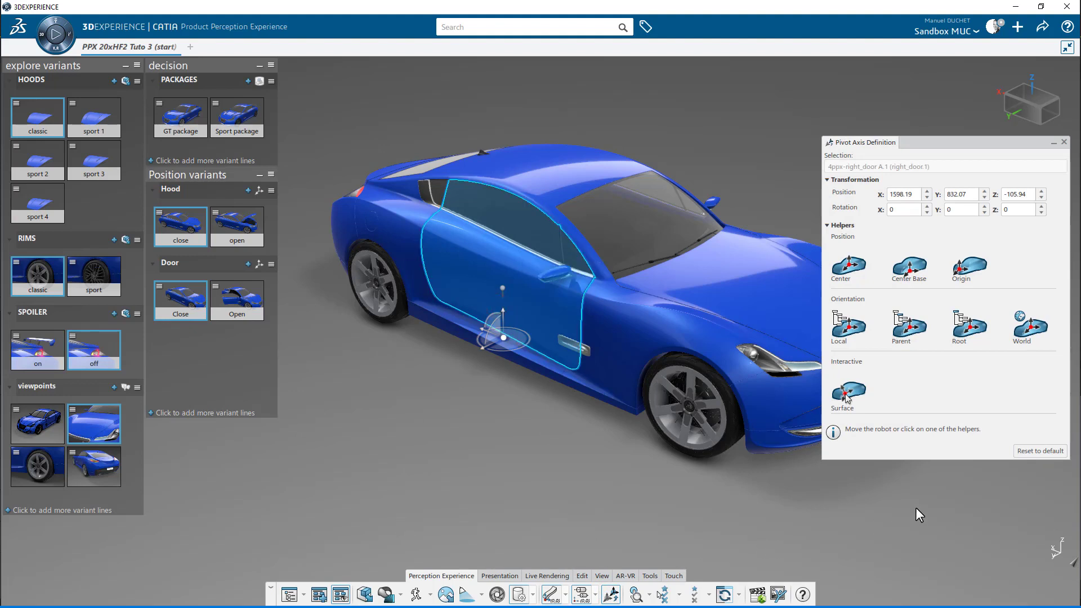
pyautogui.click(848, 265)
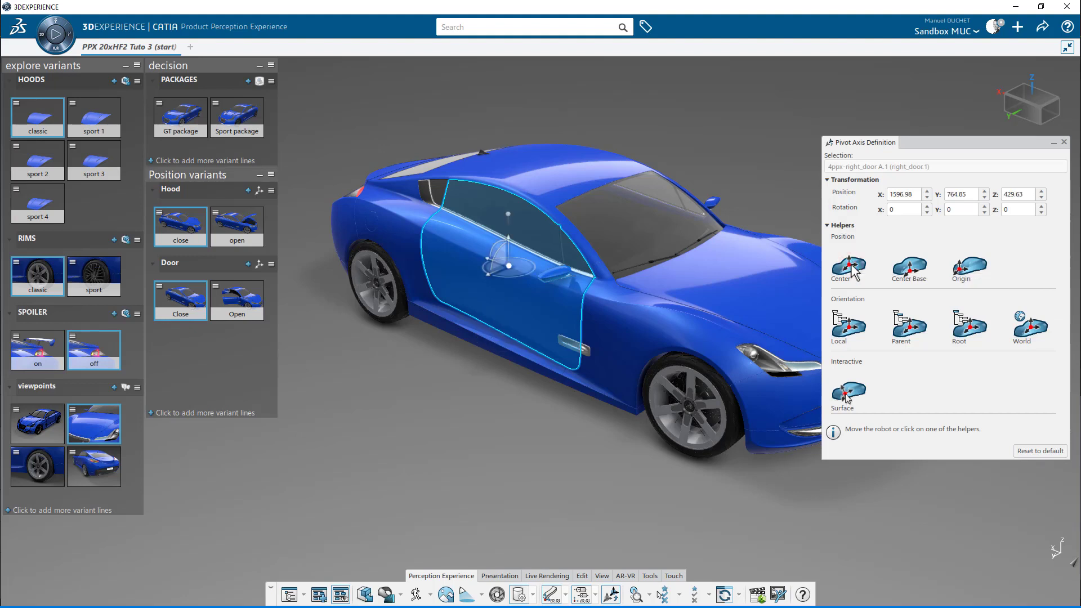
pyautogui.click(909, 268)
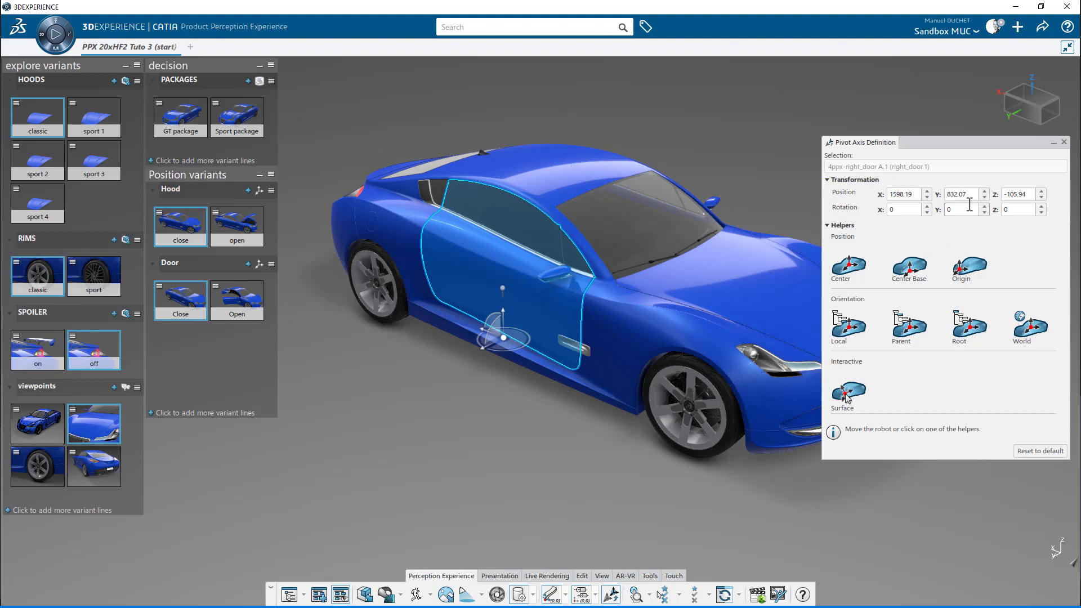
# Step: Hide the front fender and snap the right door's pivot axis to the lower end of the windshield pillar
pyautogui.click(726, 299)
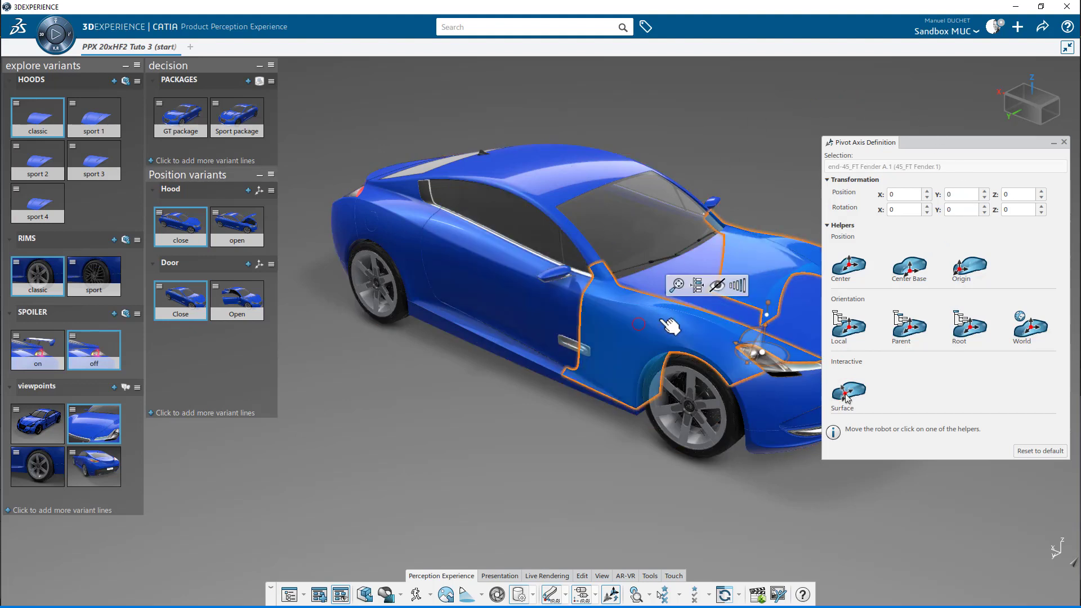
pyautogui.click(722, 288)
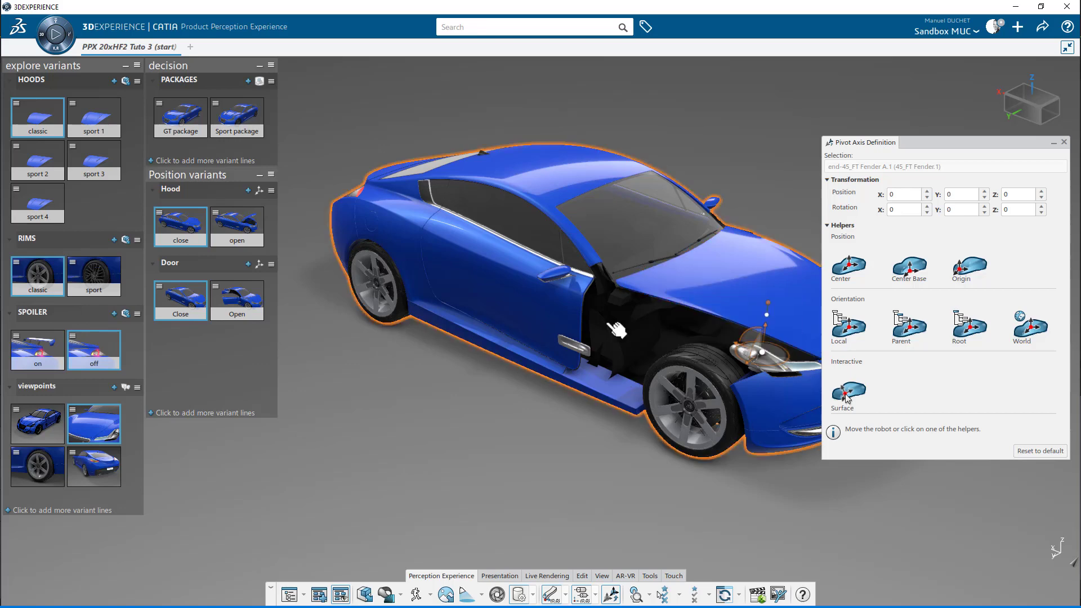
pyautogui.middleClick(591, 262)
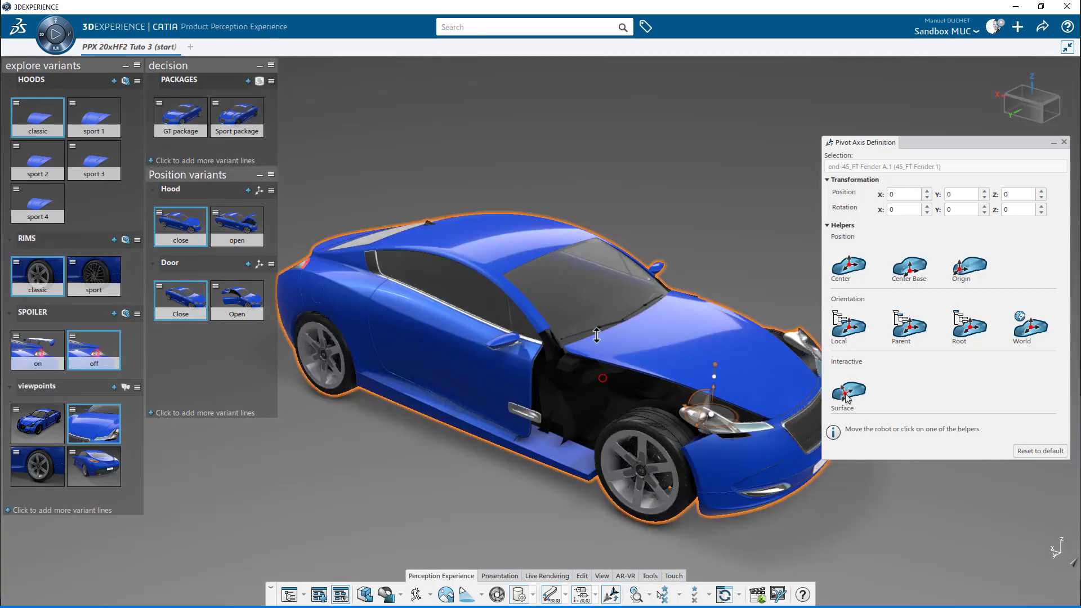
pyautogui.keyDown('ctrl'); pyautogui.moveTo(596, 335); pyautogui.dragTo(495, 120, button='middle'); pyautogui.keyUp('ctrl')
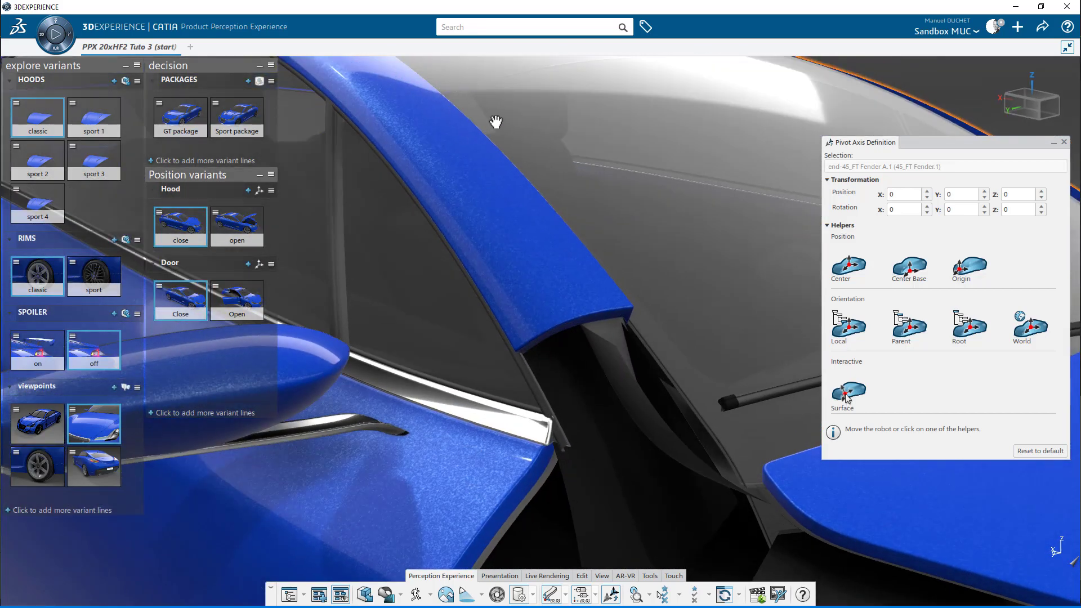
pyautogui.click(437, 480)
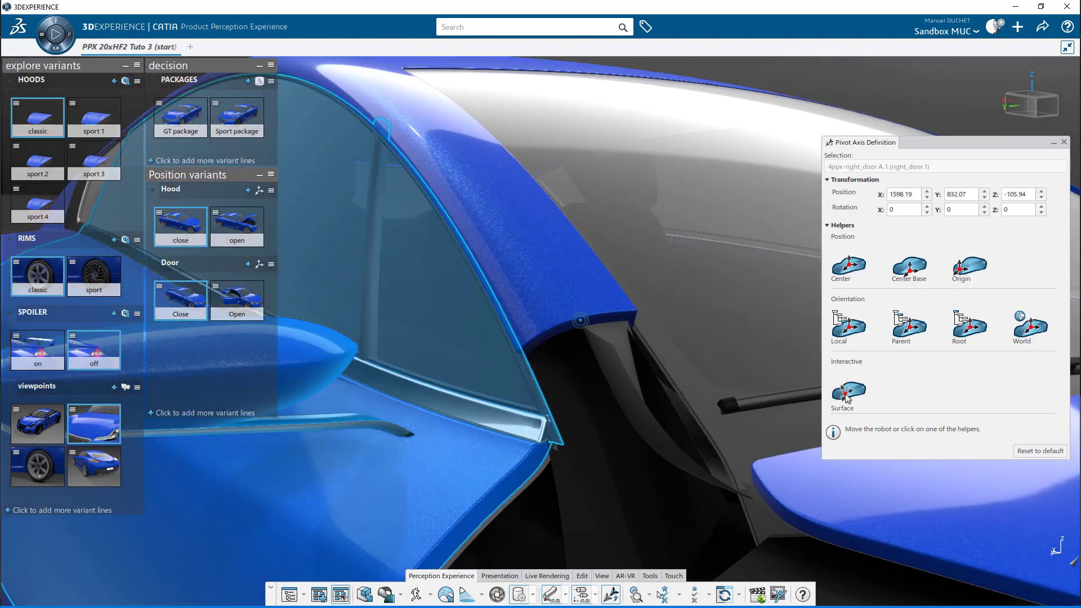
pyautogui.click(580, 322)
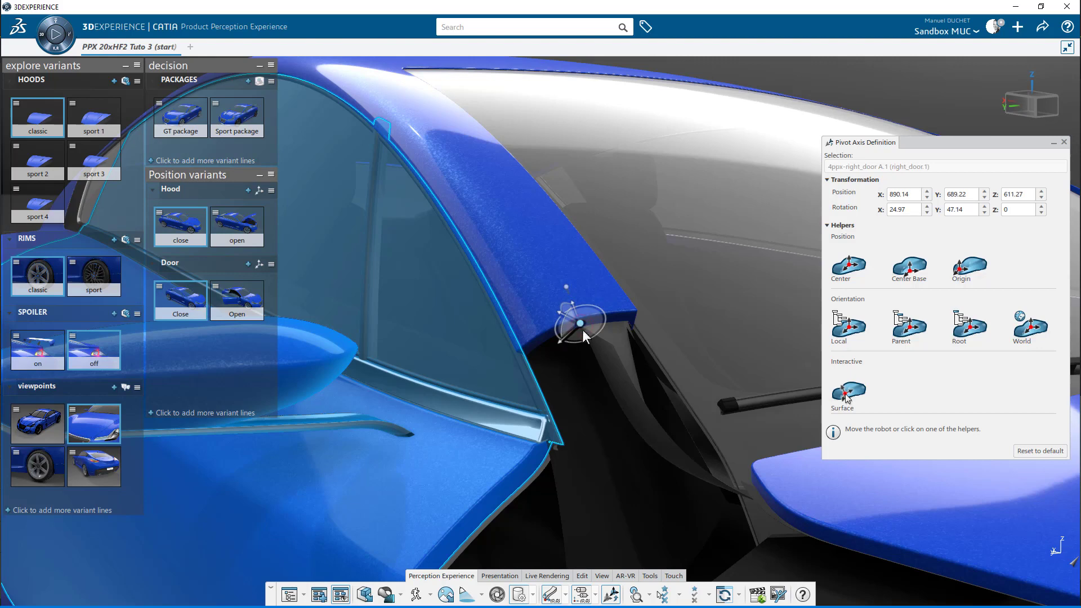
# Step: Disconnect the robot from the selection and move the pivot axis just below the pillar, to about X 898, Y 677, Z 597
pyautogui.moveTo(394, 414); pyautogui.dragTo(609, 316, button='middle')
pyautogui.rightClick(609, 317)
pyautogui.click(638, 341)
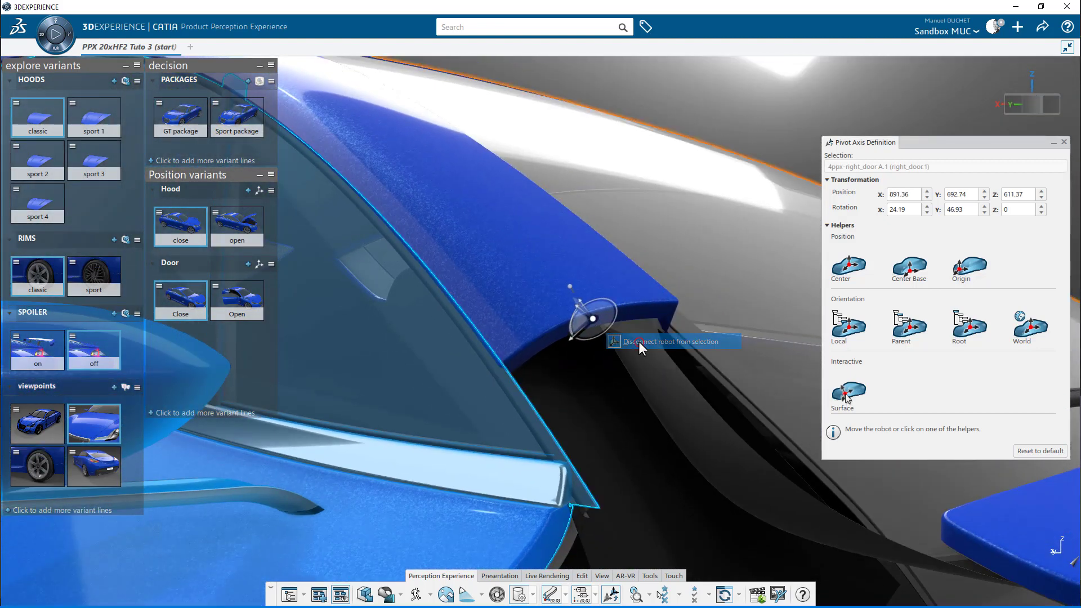
pyautogui.moveTo(606, 312); pyautogui.dragTo(609, 341)
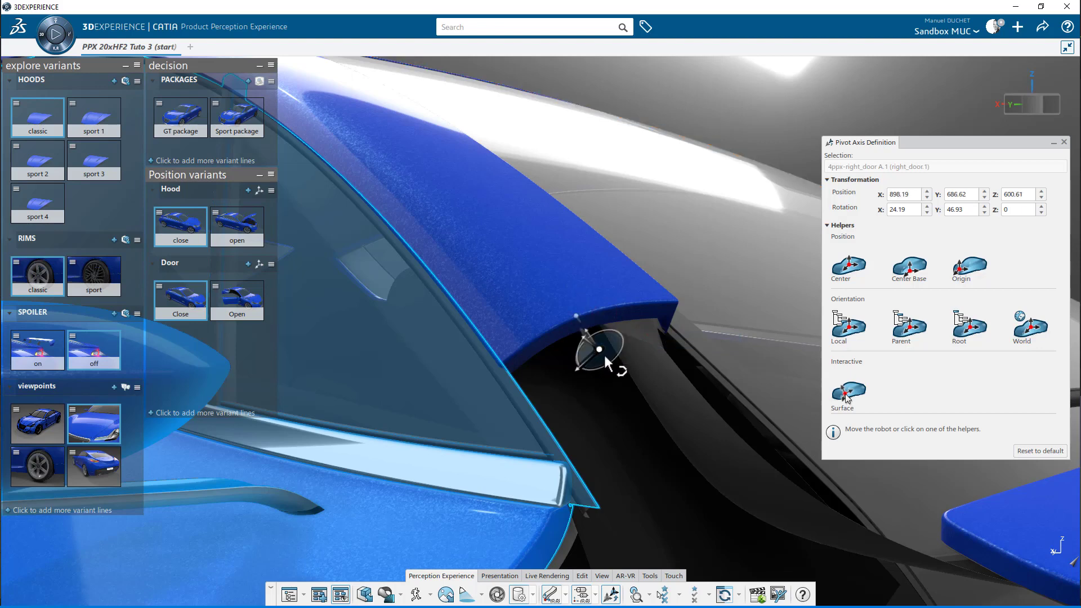
pyautogui.moveTo(684, 393); pyautogui.dragTo(647, 504, button='middle')
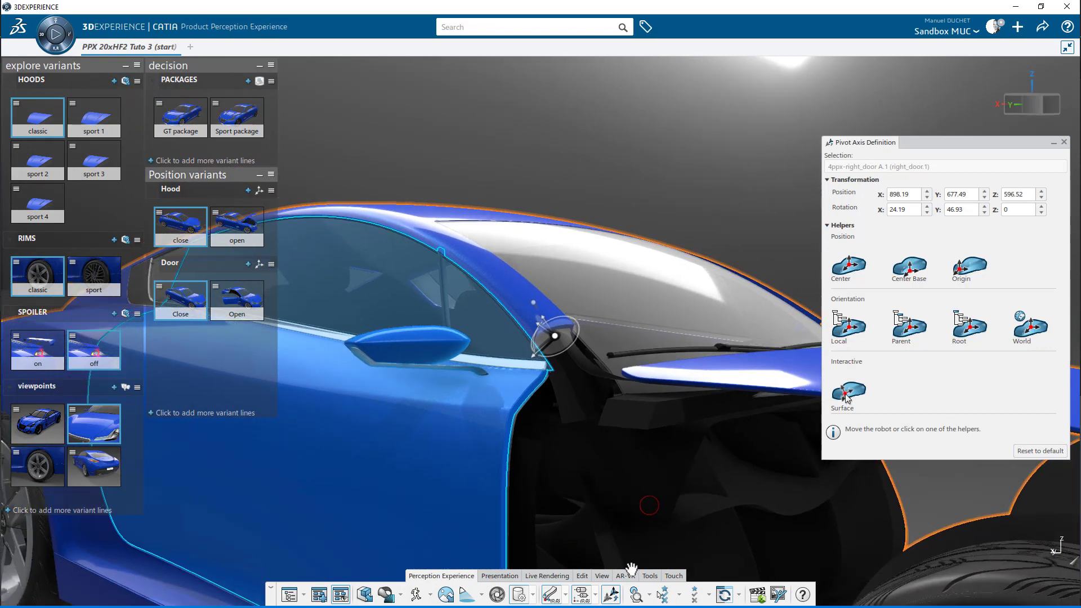
pyautogui.moveTo(631, 569); pyautogui.dragTo(618, 604, button='middle')
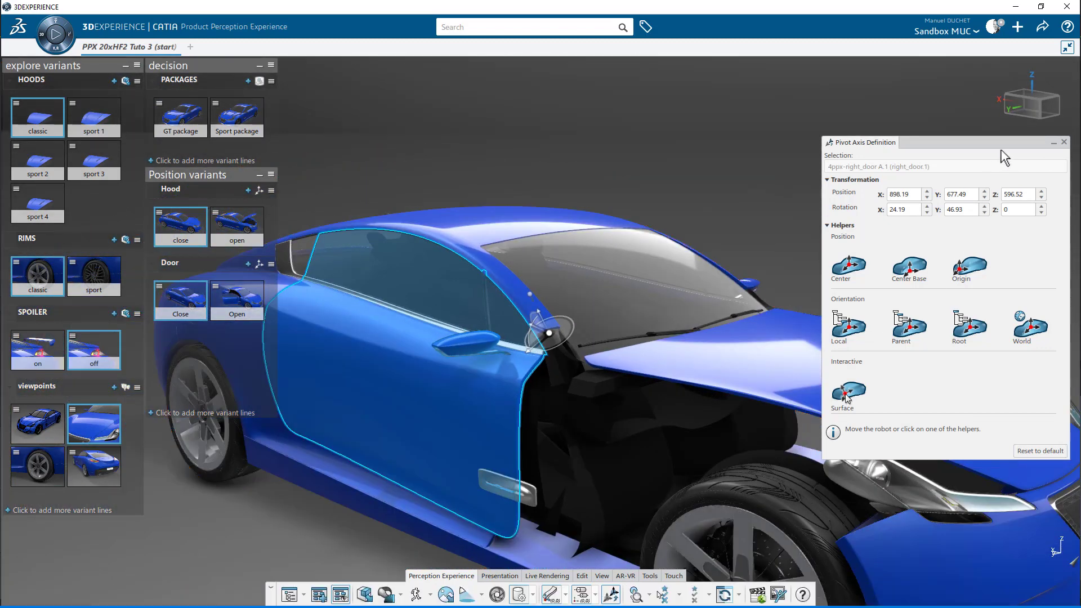
# Step: Close the door's pivot axis definition and make the hidden front fender visible again
pyautogui.click(1064, 143)
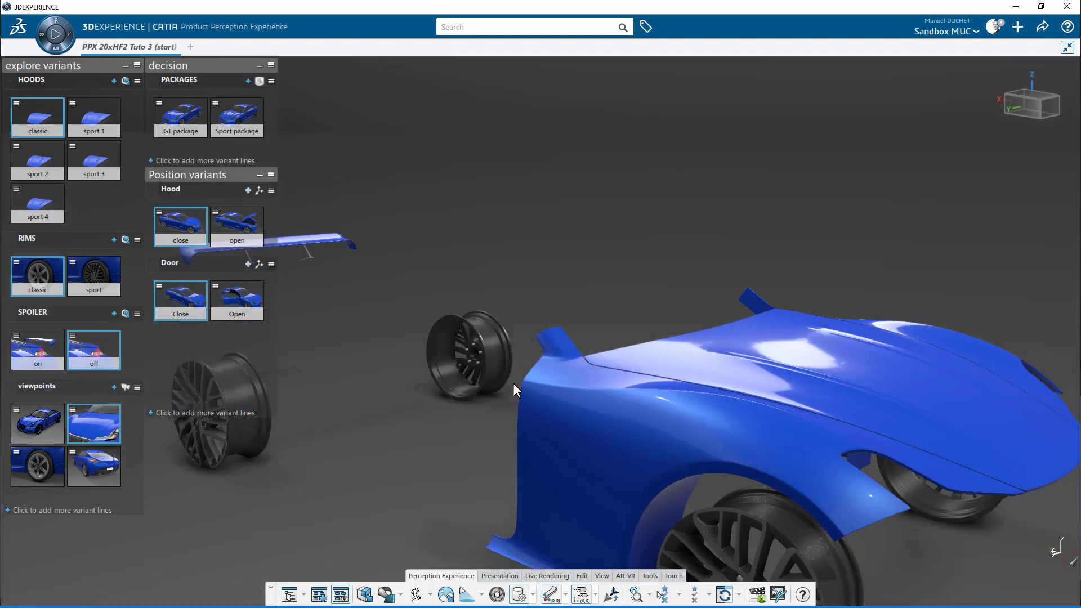
pyautogui.click(569, 404)
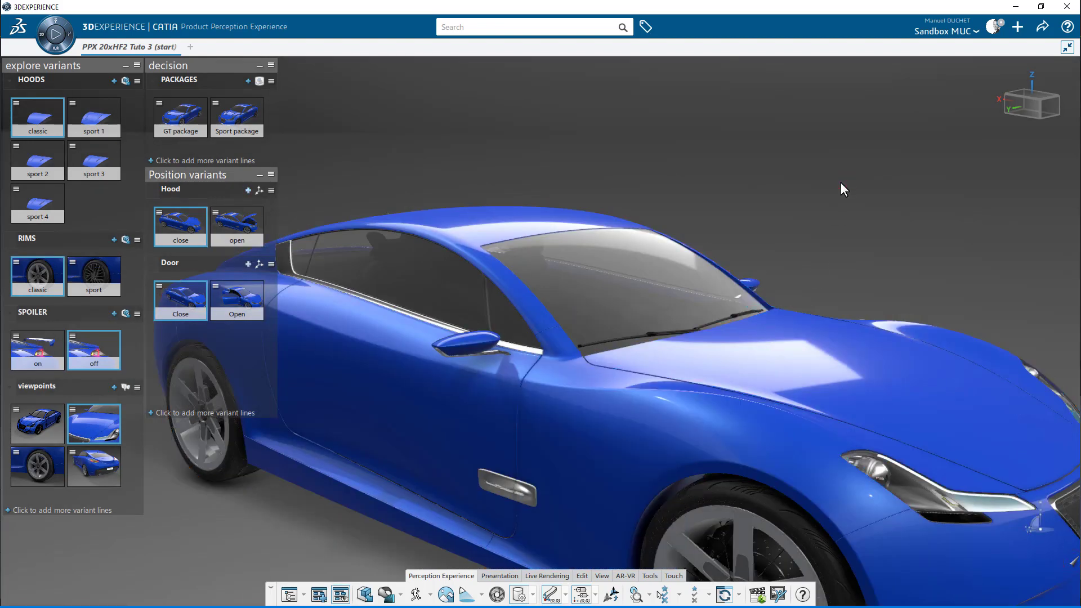
# Step: Select the right door and set both the robot position and the robot orientation to Pivot
pyautogui.click(480, 372)
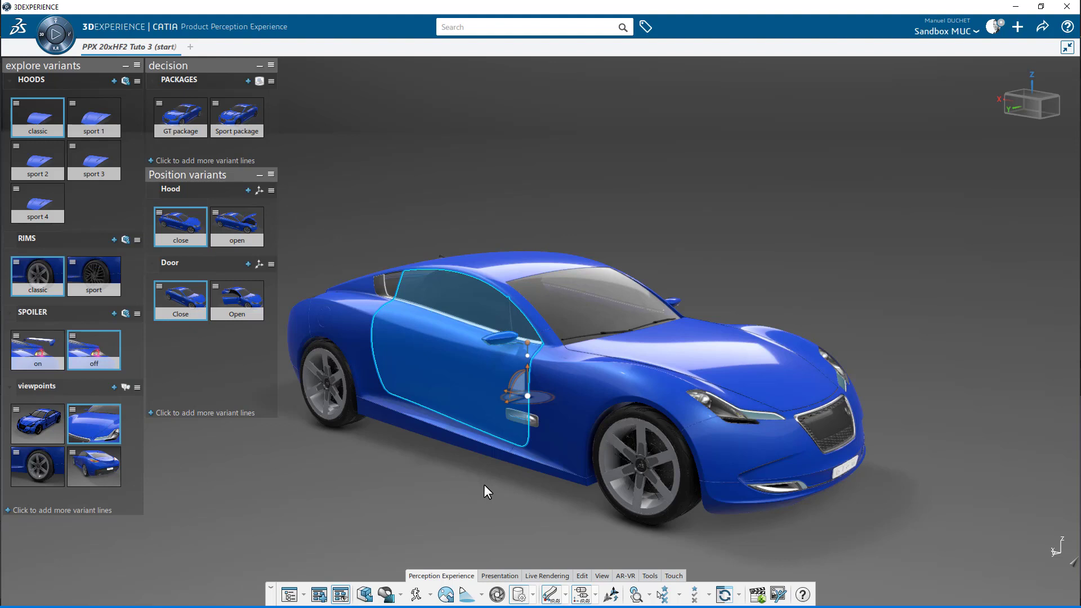
pyautogui.click(565, 598)
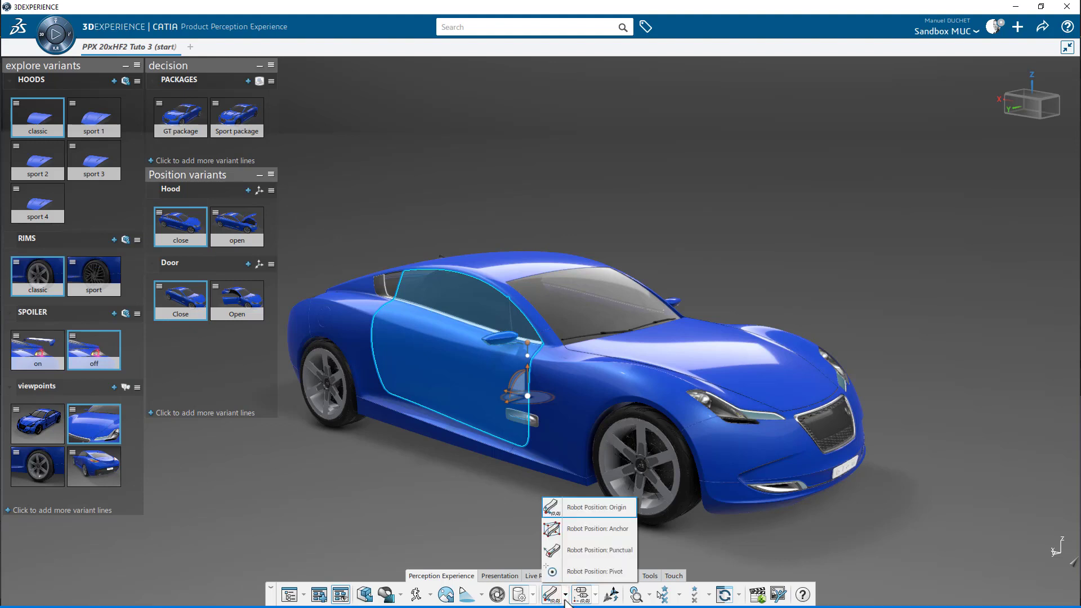
pyautogui.click(586, 574)
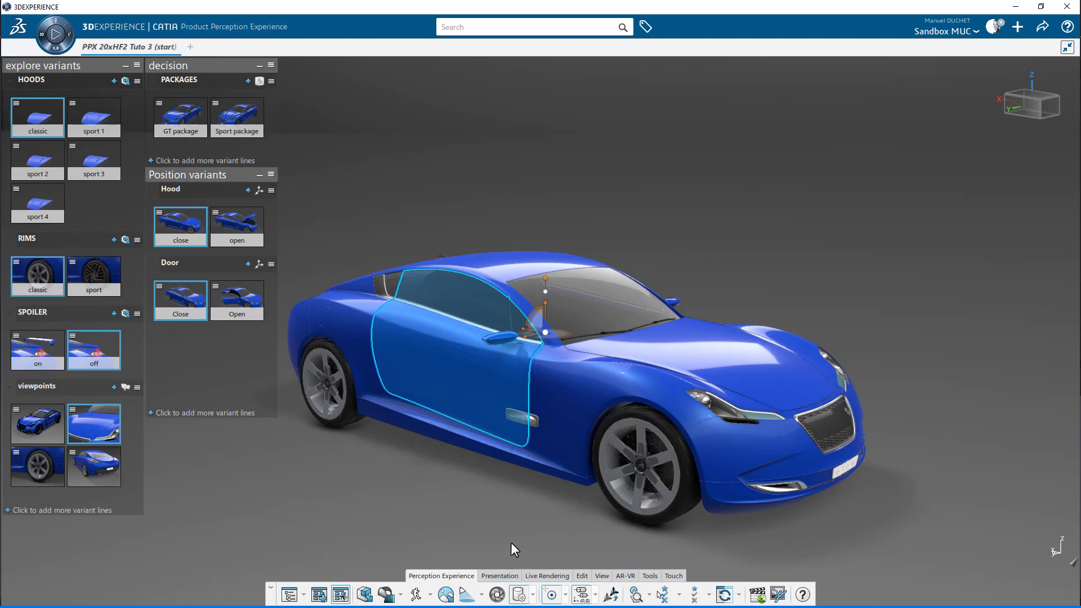
pyautogui.moveTo(502, 531); pyautogui.dragTo(569, 563, button='middle')
pyautogui.click(595, 595)
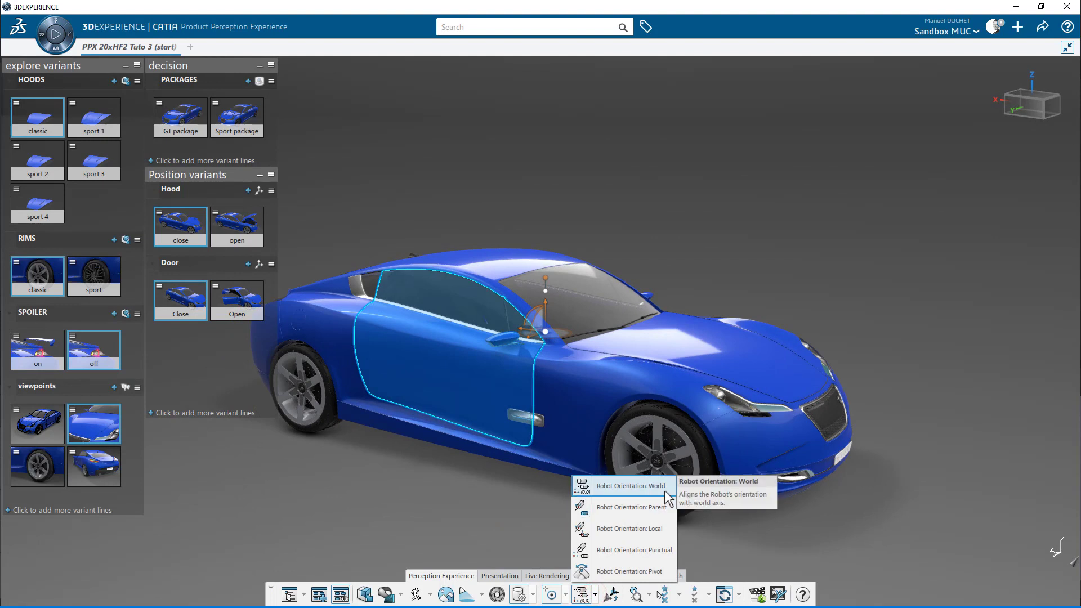
pyautogui.click(650, 572)
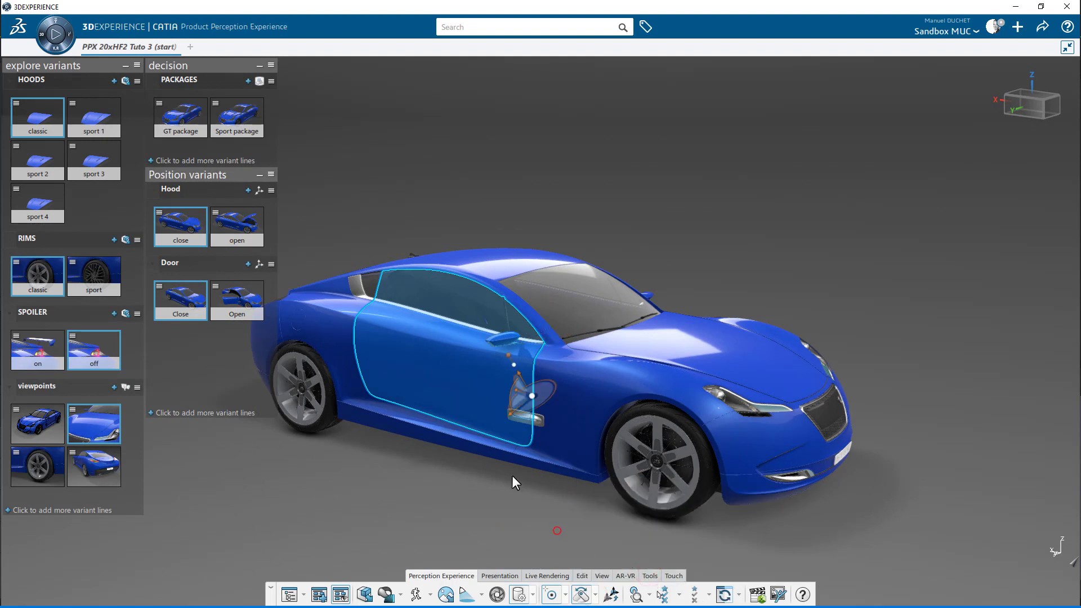
pyautogui.click(464, 353)
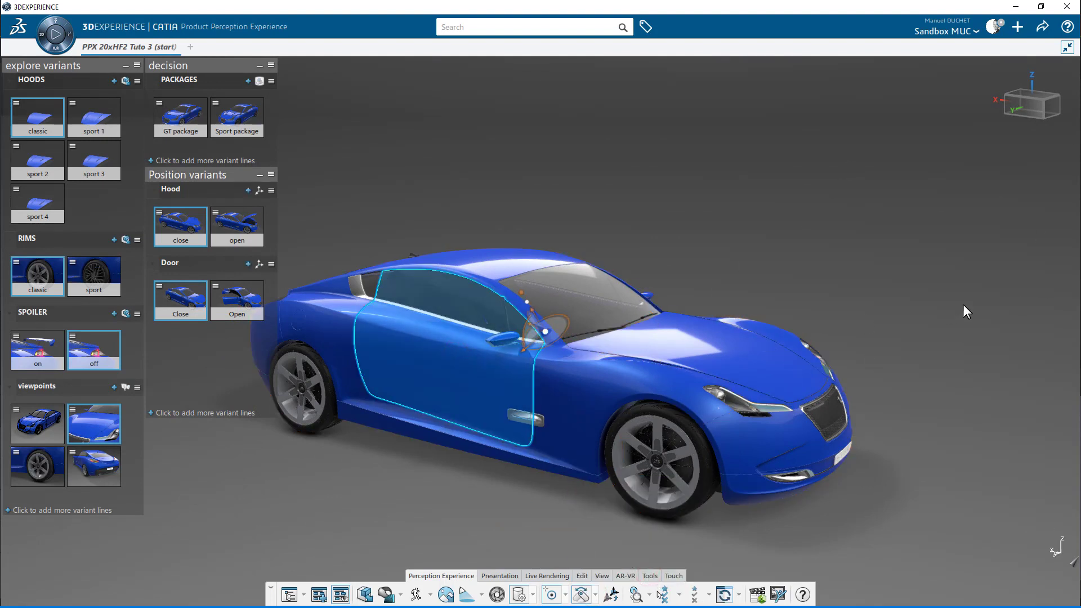
pyautogui.moveTo(962, 304); pyautogui.dragTo(777, 280, button='middle')
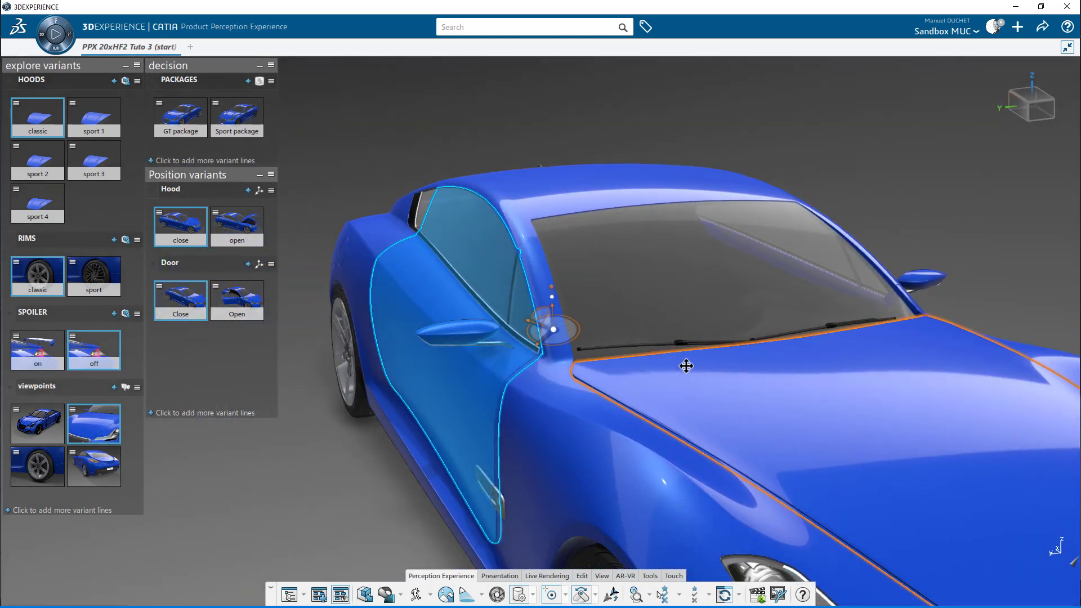
pyautogui.moveTo(686, 366); pyautogui.dragTo(693, 315, button='middle')
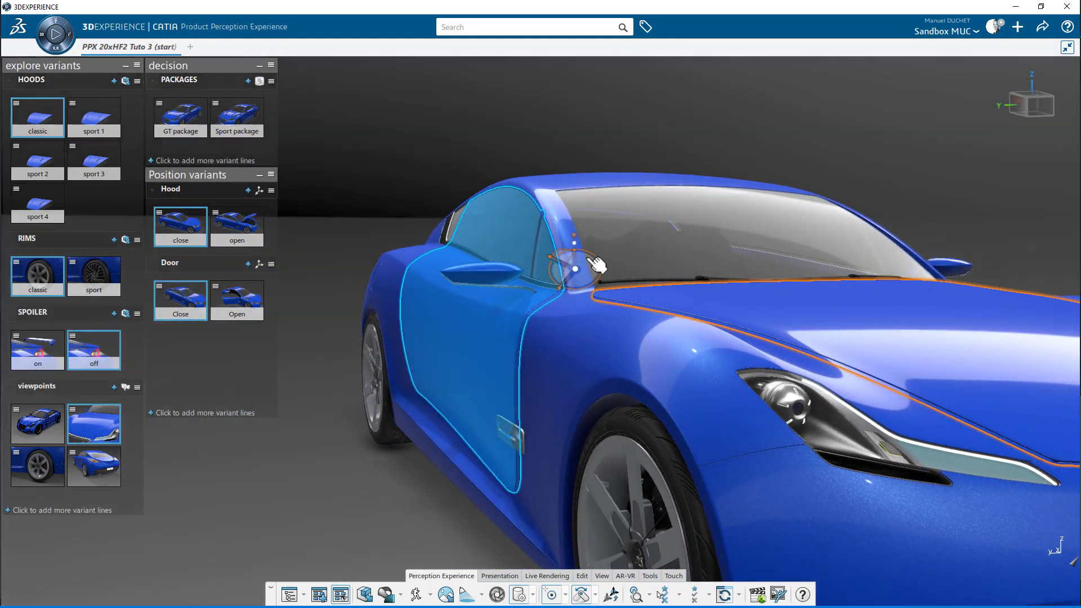
# Step: Rotate the right door about its windshield-pillar pivot so it swings outward and upward into a butterfly-door pose
pyautogui.moveTo(601, 255); pyautogui.dragTo(629, 267)
pyautogui.moveTo(652, 324); pyautogui.dragTo(667, 407, button='middle')
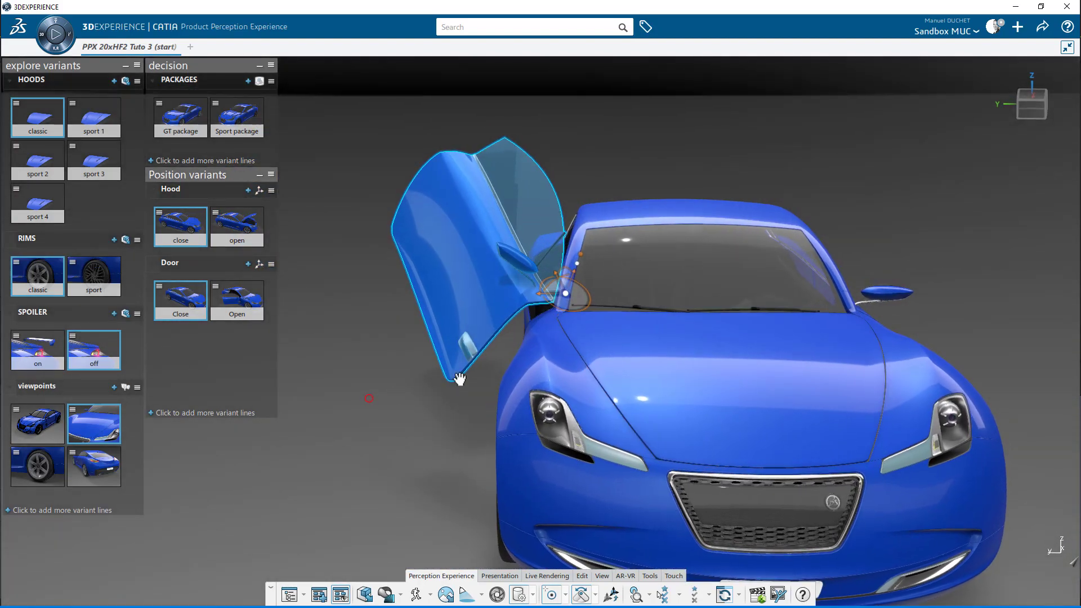
pyautogui.moveTo(458, 379); pyautogui.dragTo(398, 368, button='middle')
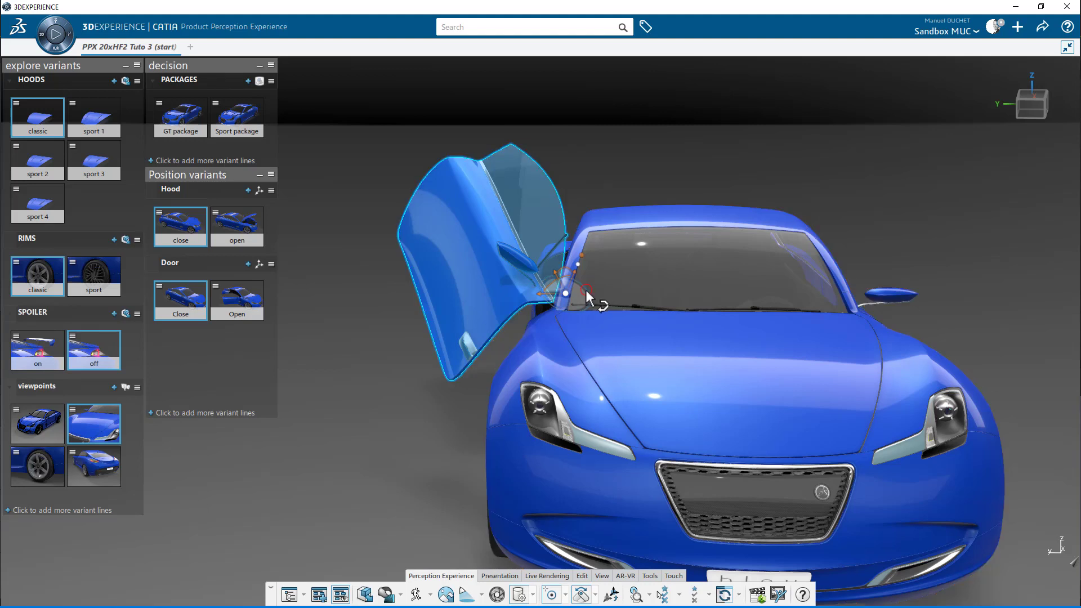
pyautogui.moveTo(586, 289); pyautogui.dragTo(587, 295)
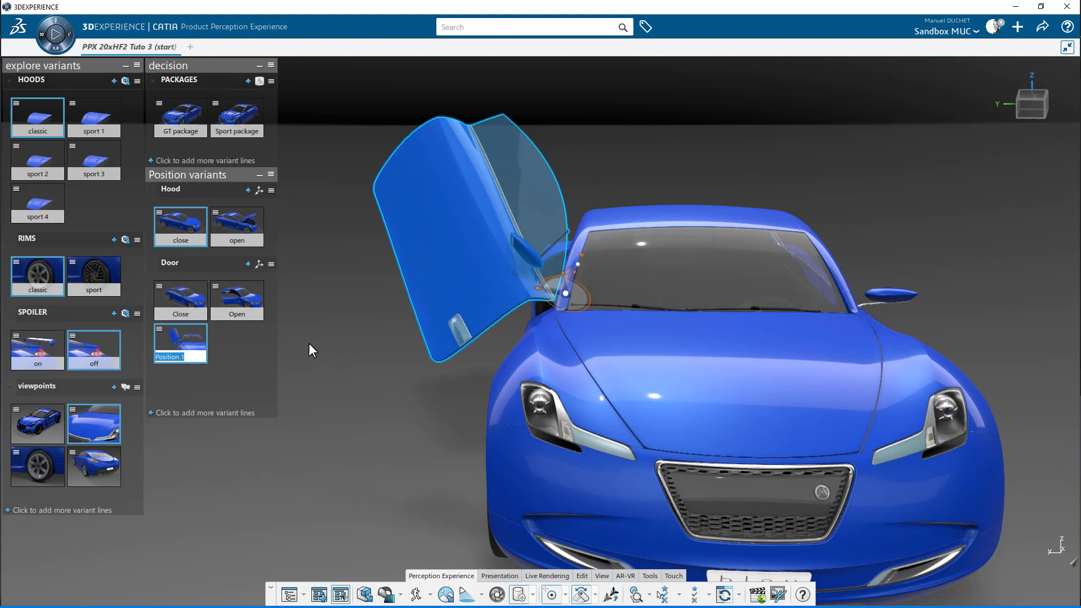
# Step: Save the raised door pose as a Door position variant named "butterfly" and return the door to Close
pyautogui.write('butterfly')
pyautogui.press('Return')
pyautogui.click(185, 309)
# Step: Select the closed right door and align its robot with the car's main axes while keeping it at the pivot point
pyautogui.moveTo(332, 377); pyautogui.dragTo(589, 494, button='middle')
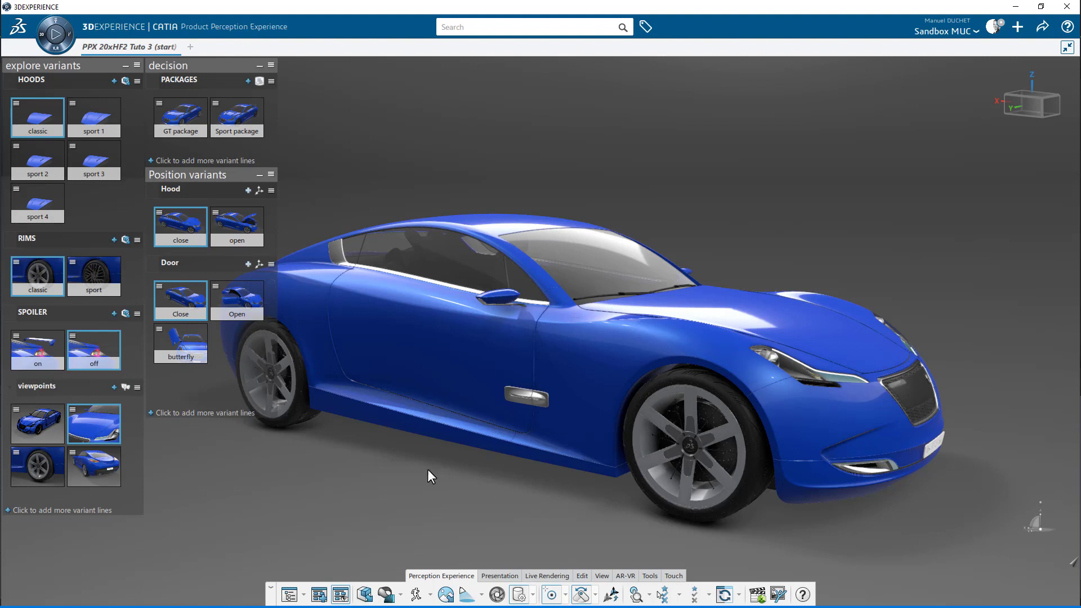
pyautogui.moveTo(428, 468); pyautogui.dragTo(480, 478, button='middle')
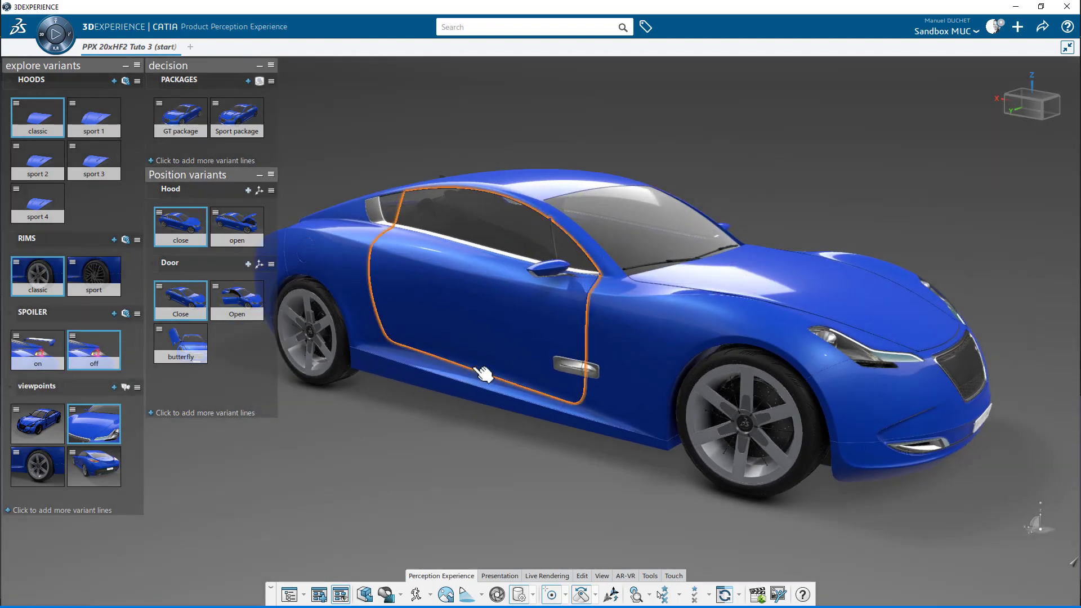
pyautogui.click(486, 337)
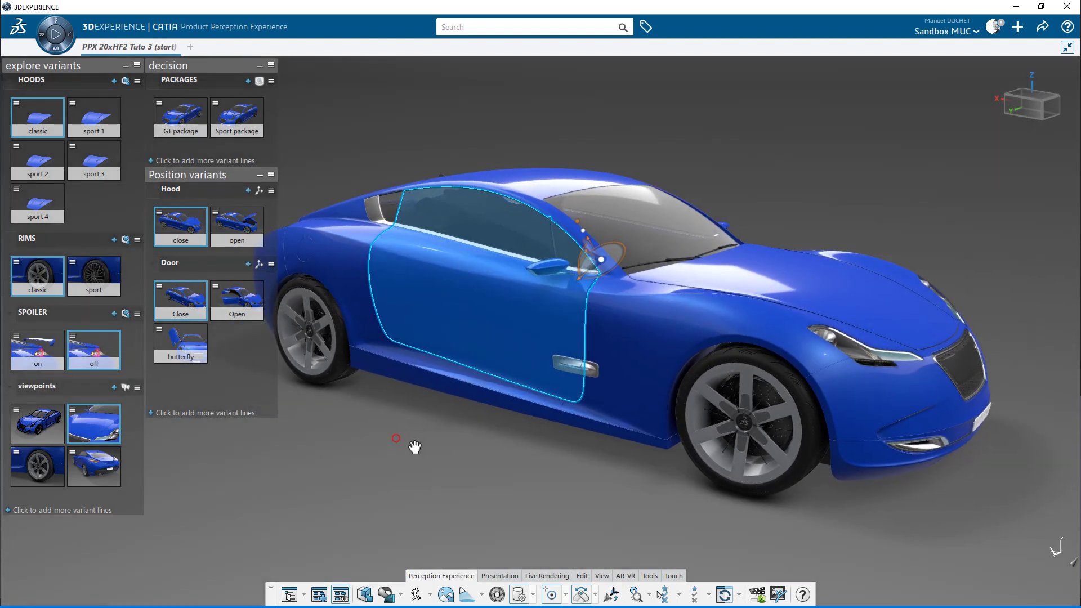
pyautogui.moveTo(414, 446); pyautogui.dragTo(603, 501, button='middle')
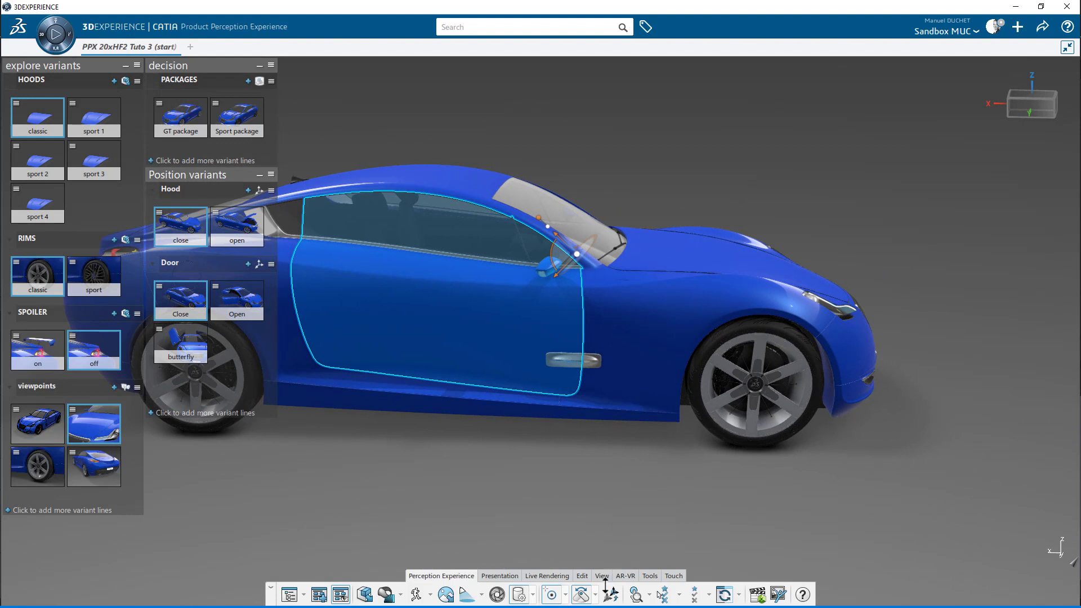
pyautogui.click(595, 596)
pyautogui.click(619, 484)
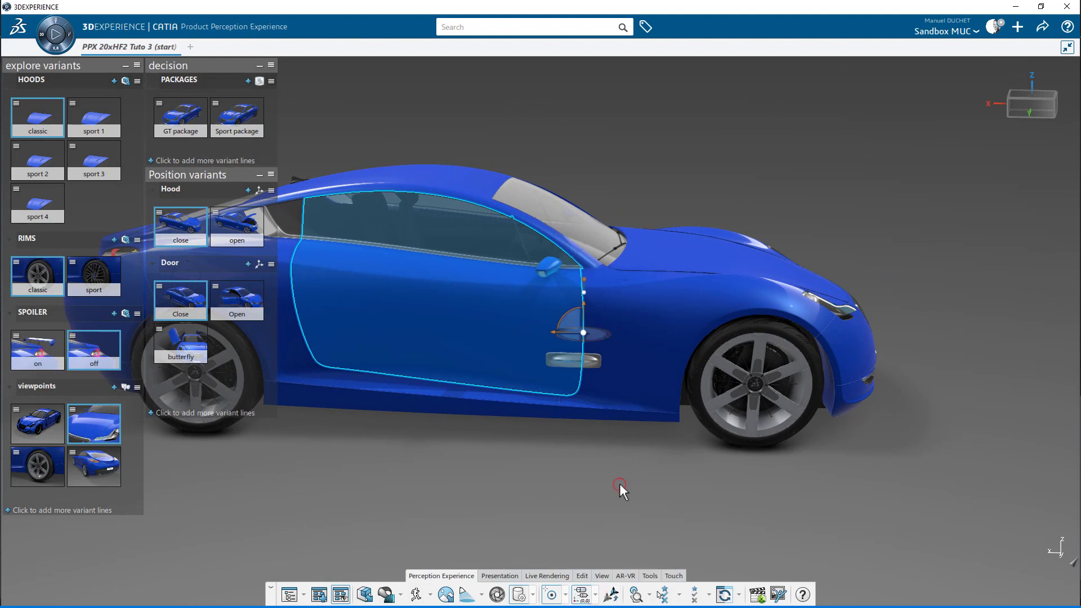
pyautogui.click(494, 348)
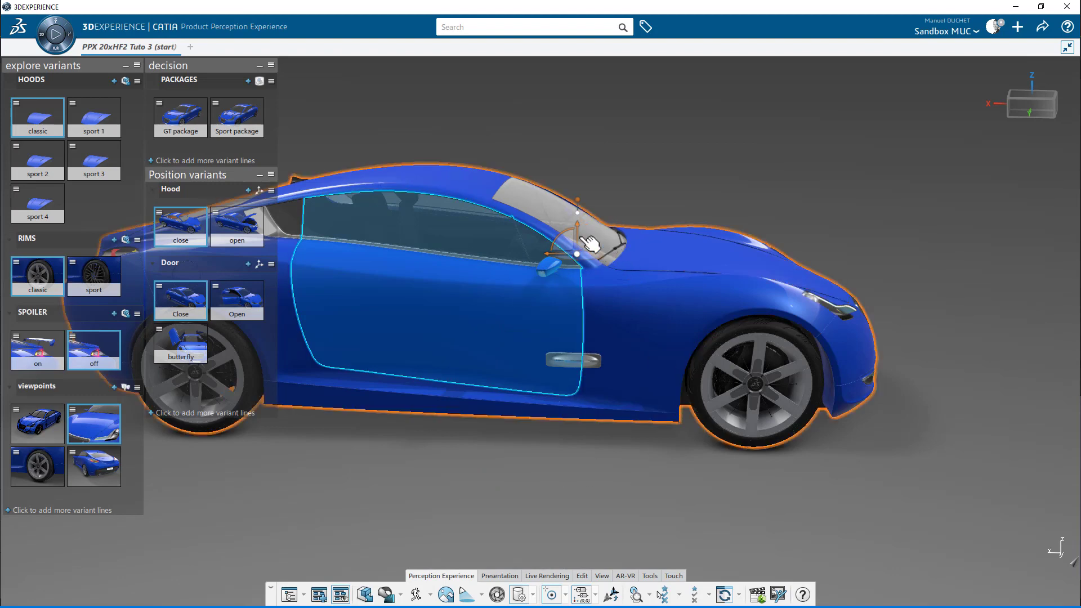
# Step: Rotate the right door upward about the pivot and tilt it slightly outward into a scissors-door pose
pyautogui.moveTo(568, 232); pyautogui.dragTo(596, 229)
pyautogui.moveTo(675, 310); pyautogui.dragTo(349, 315, button='middle')
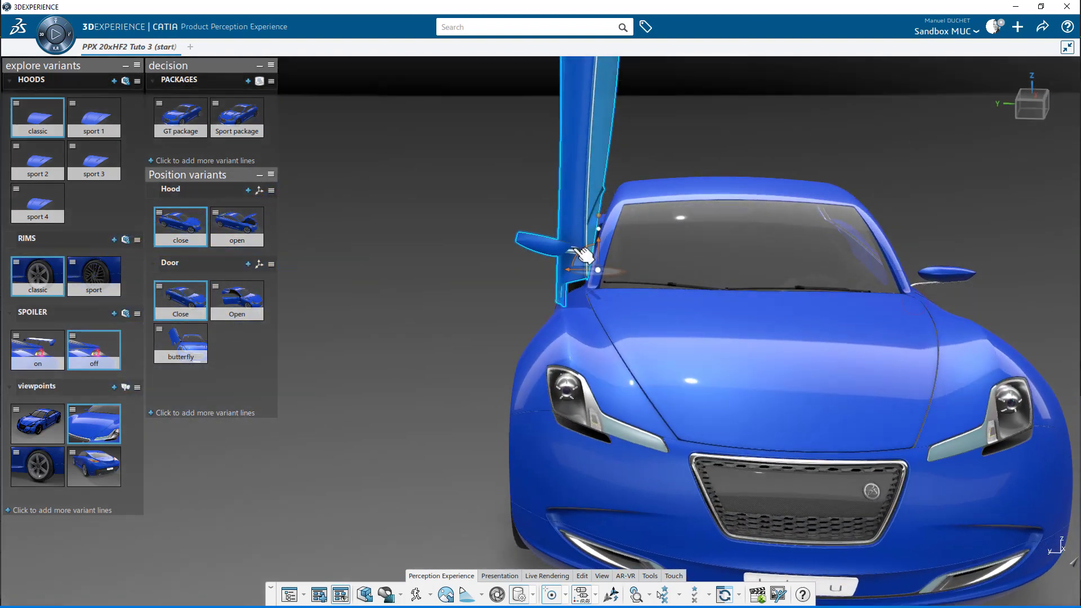
pyautogui.moveTo(583, 254); pyautogui.dragTo(554, 259)
pyautogui.moveTo(364, 350)
pyautogui.mouseDown(button='middle')
pyautogui.moveTo(740, 354)
pyautogui.moveTo(690, 416)
pyautogui.moveTo(403, 478)
pyautogui.moveTo(304, 428)
pyautogui.mouseUp(button='middle')
# Step: Add the current door pose as a Door position variant named "scissors" and return the door to Close
pyautogui.click(248, 264)
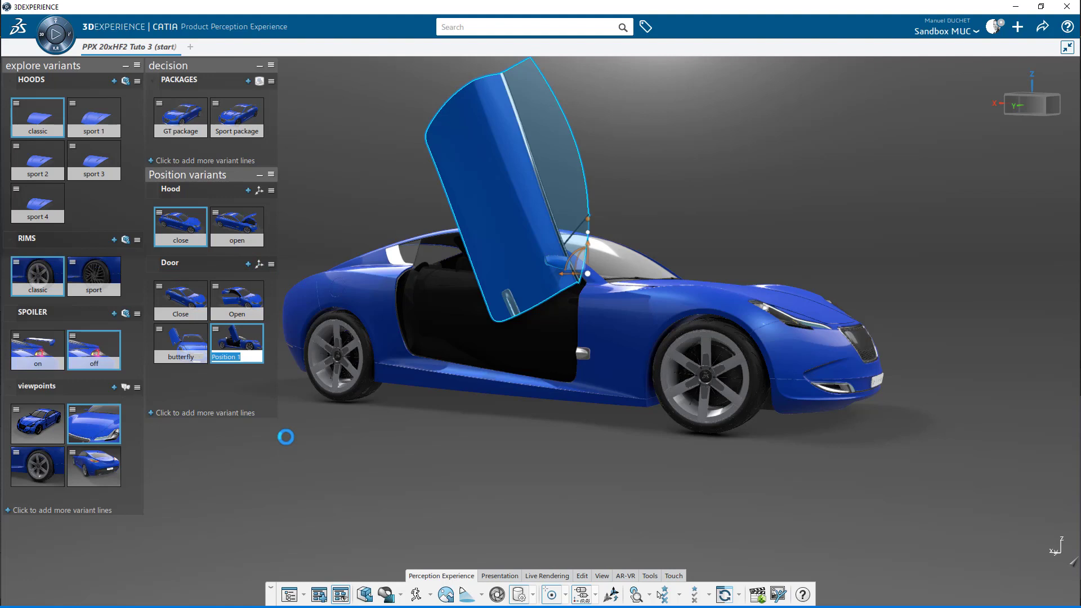
pyautogui.write('scissors')
pyautogui.press('Return')
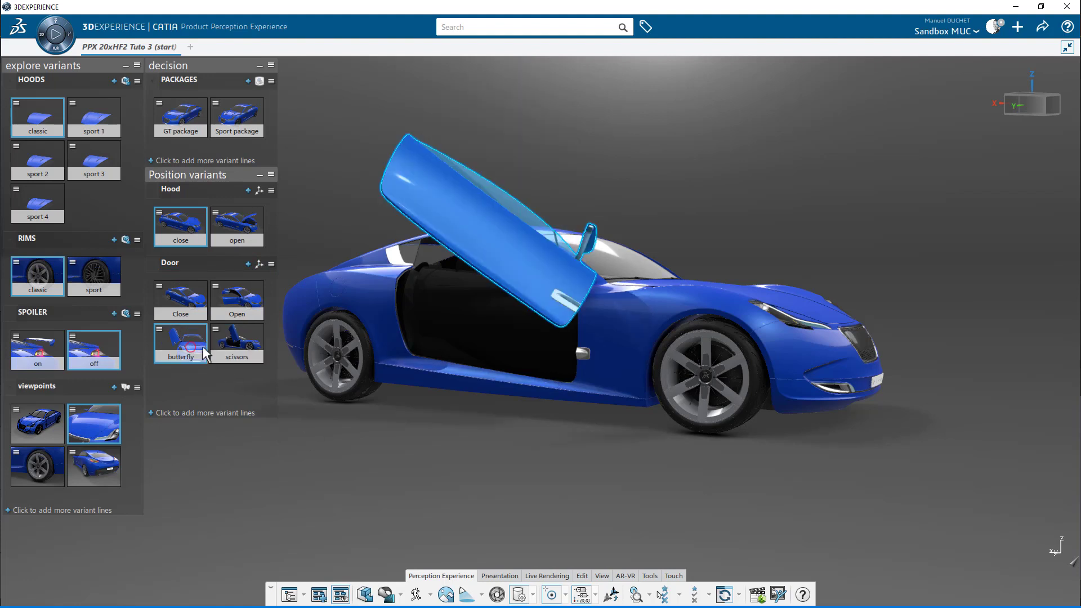
pyautogui.click(202, 311)
# Step: Play the experience, preview the butterfly, scissors and Close door positions from several angles, and stop playback
pyautogui.moveTo(611, 364); pyautogui.dragTo(411, 470, button='middle')
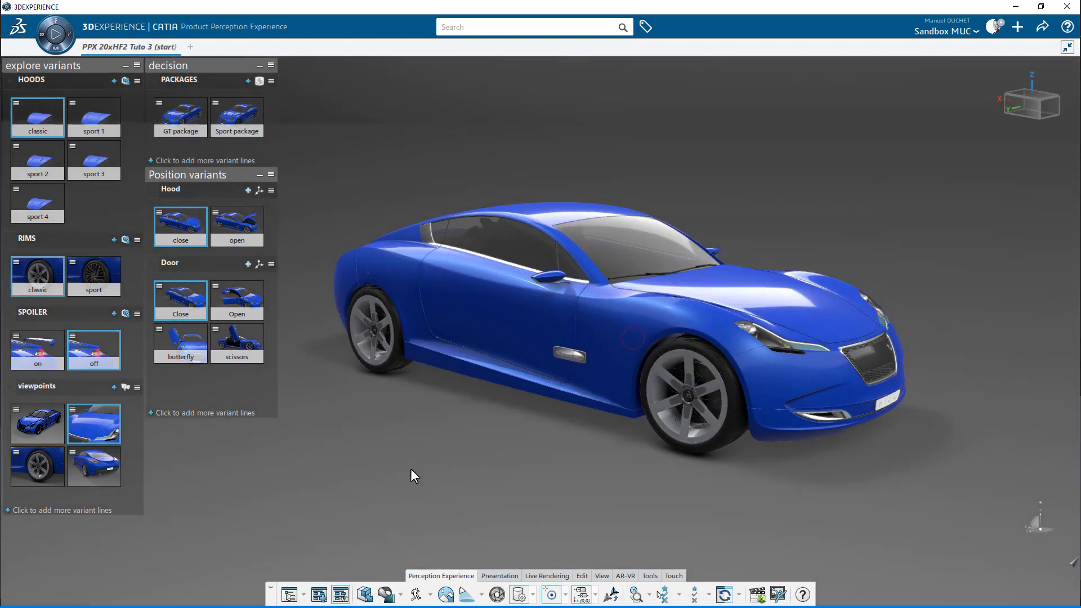
pyautogui.click(52, 36)
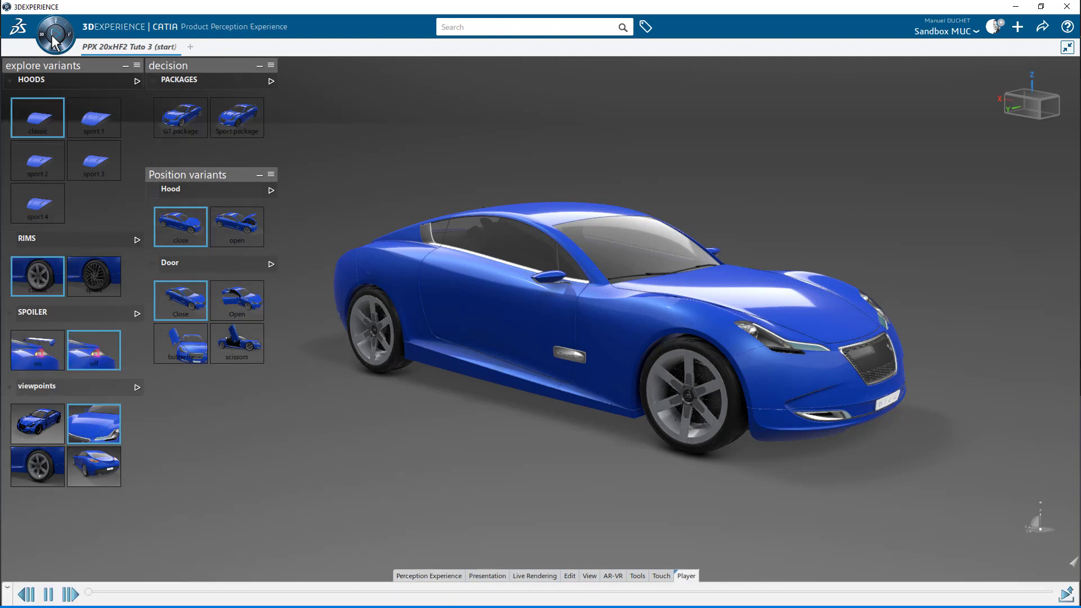
pyautogui.click(180, 348)
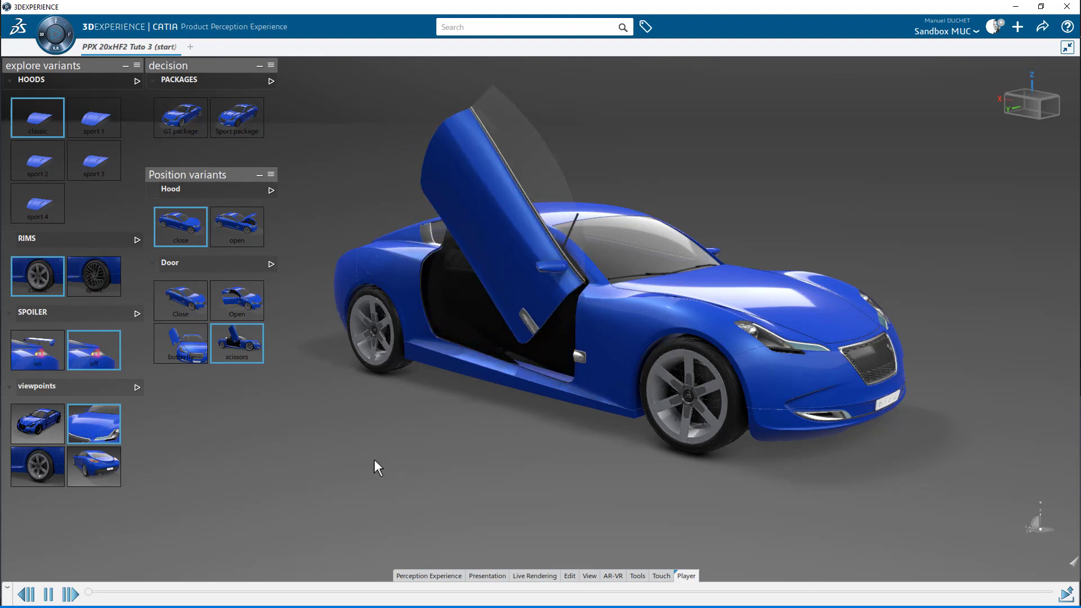
pyautogui.moveTo(357, 451); pyautogui.dragTo(847, 421, button='middle')
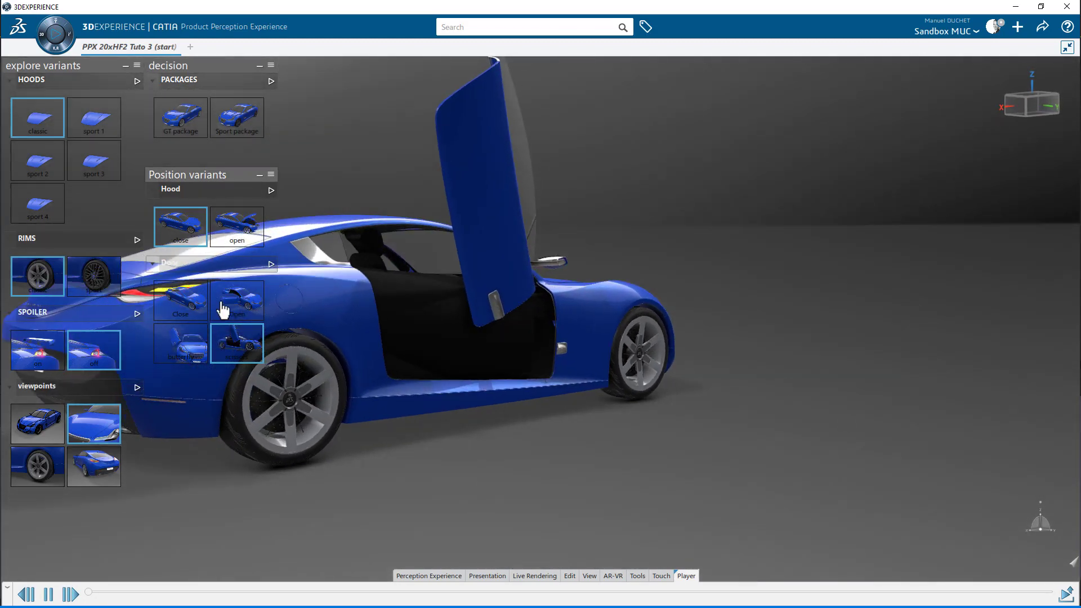
pyautogui.click(182, 335)
pyautogui.moveTo(894, 231); pyautogui.dragTo(392, 358, button='middle')
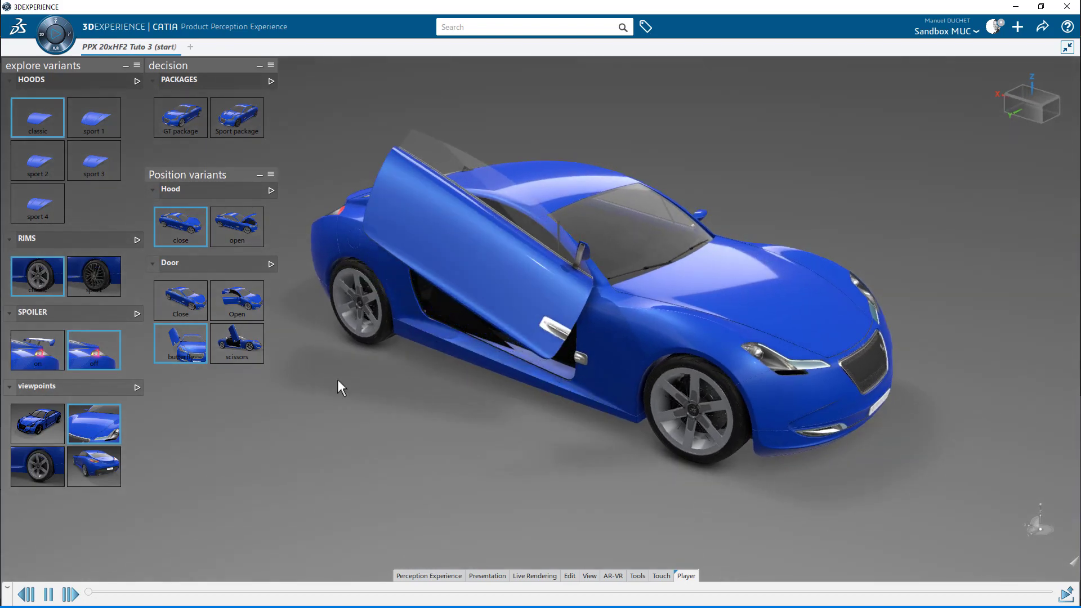
pyautogui.moveTo(422, 387); pyautogui.dragTo(825, 320, button='middle')
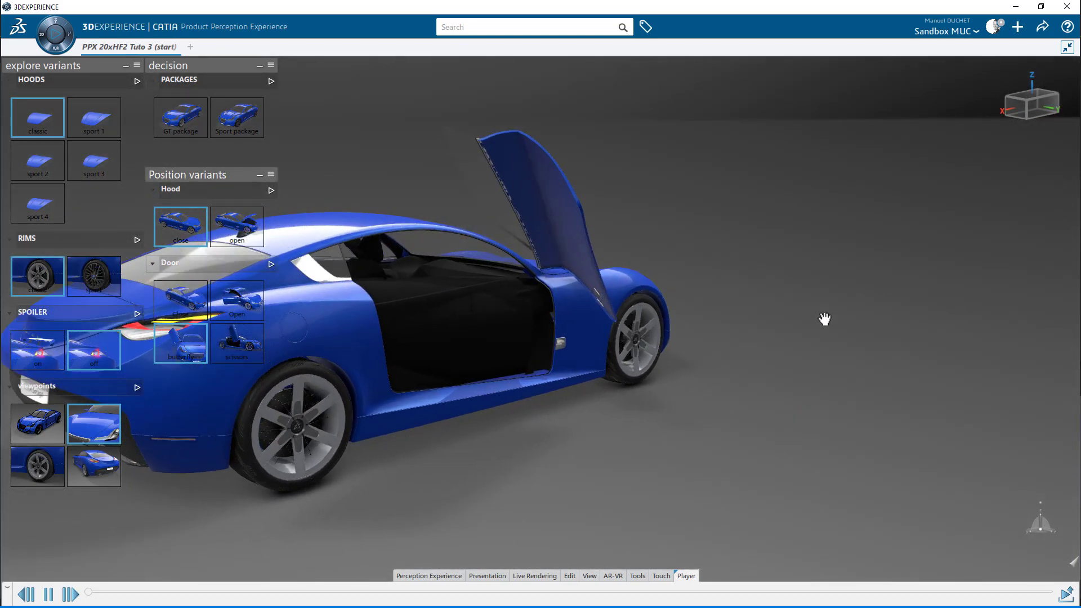
pyautogui.click(183, 304)
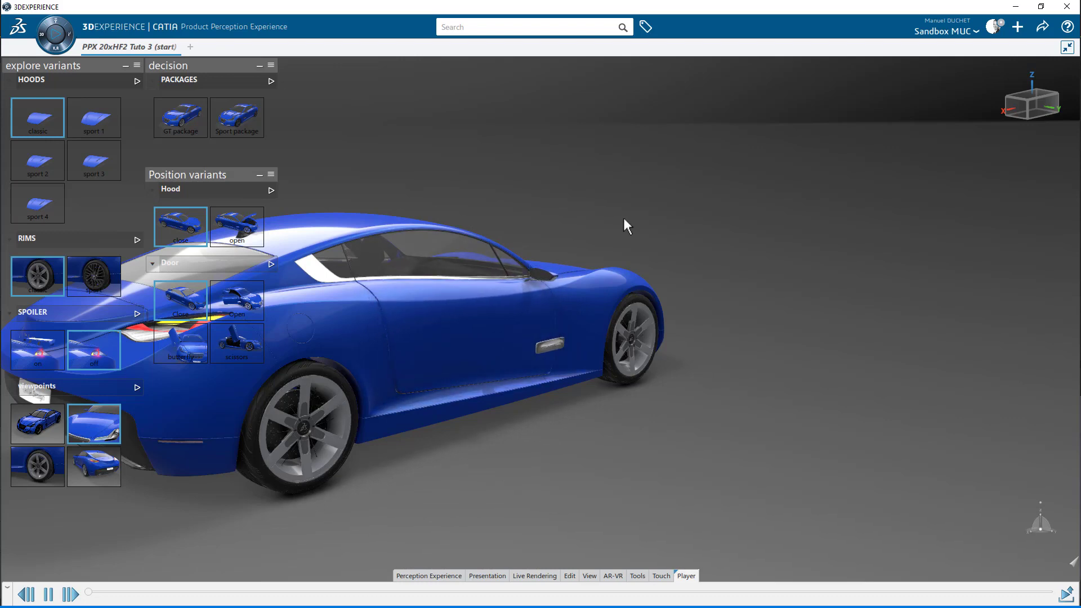
pyautogui.click(55, 41)
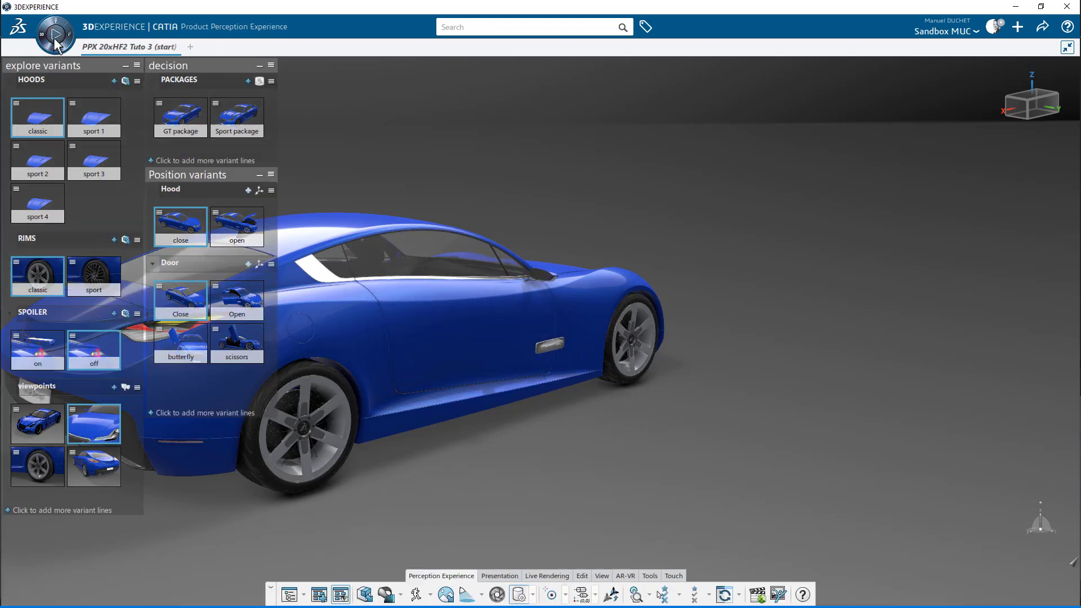
# Step: Minimize the explore variants and decision boards, and move the Position variants board into the freed corner and lengthen it
pyautogui.click(125, 65)
pyautogui.click(260, 65)
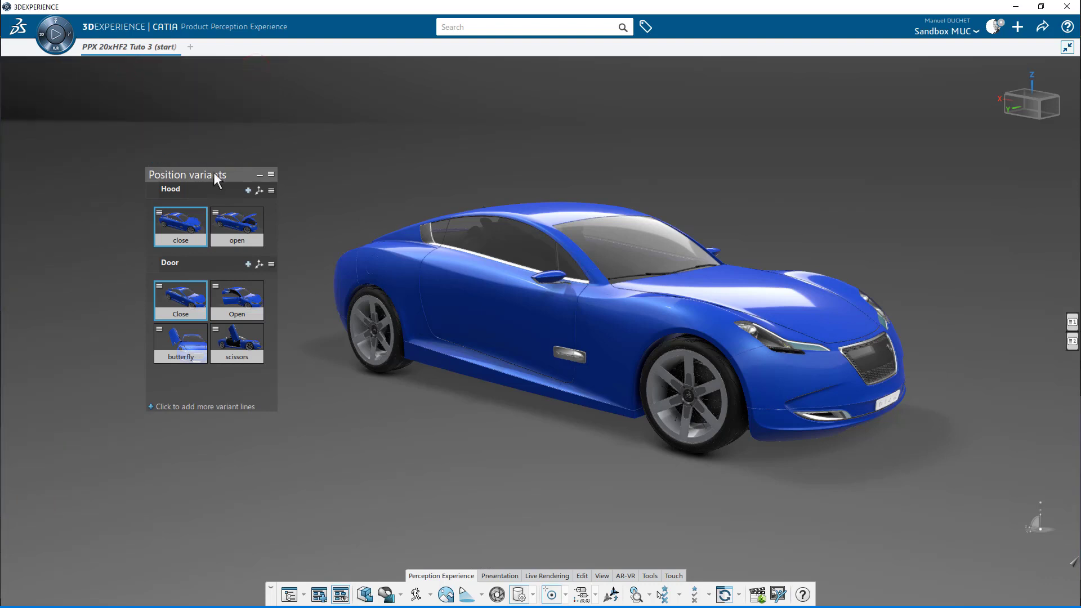
pyautogui.moveTo(213, 171); pyautogui.dragTo(73, 67)
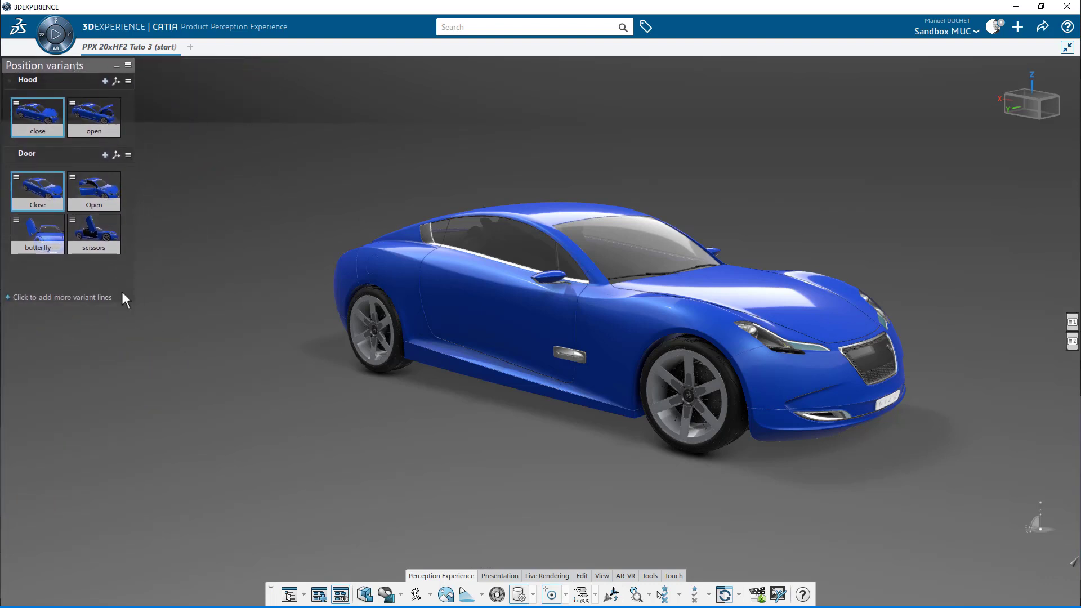
pyautogui.moveTo(125, 305); pyautogui.dragTo(126, 387)
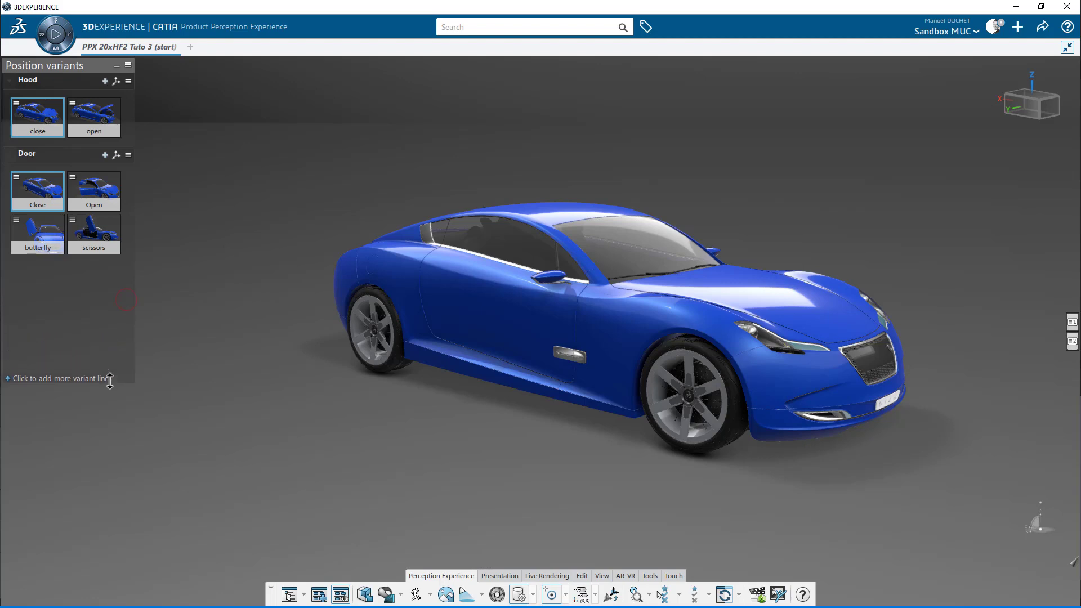
# Step: Add a new position variant line named "Rim" below the Door line
pyautogui.moveTo(518, 471); pyautogui.dragTo(764, 433, button='middle')
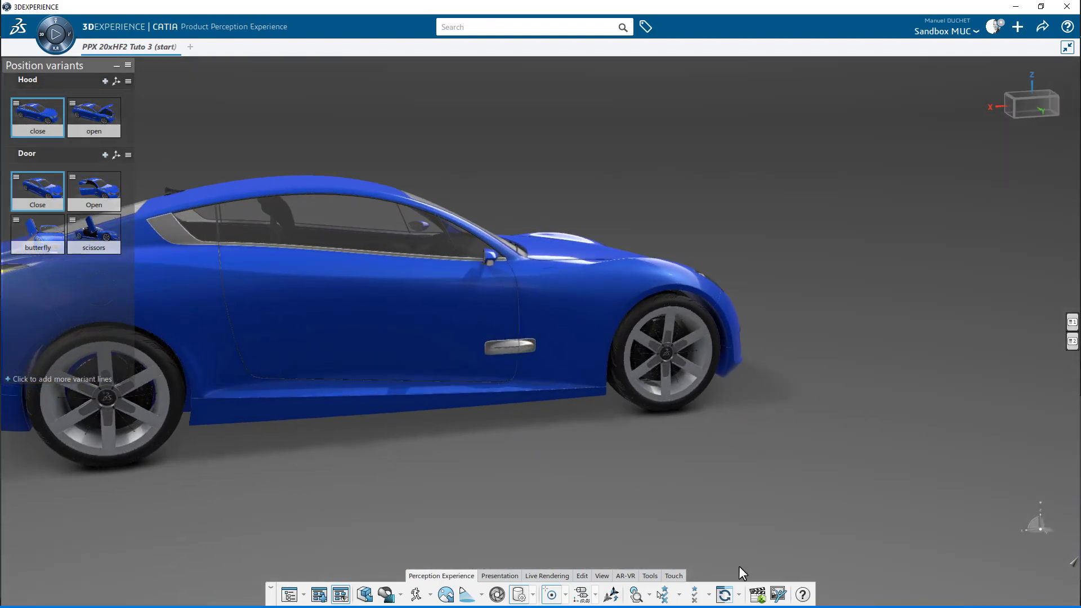
pyautogui.click(48, 380)
pyautogui.click(37, 385)
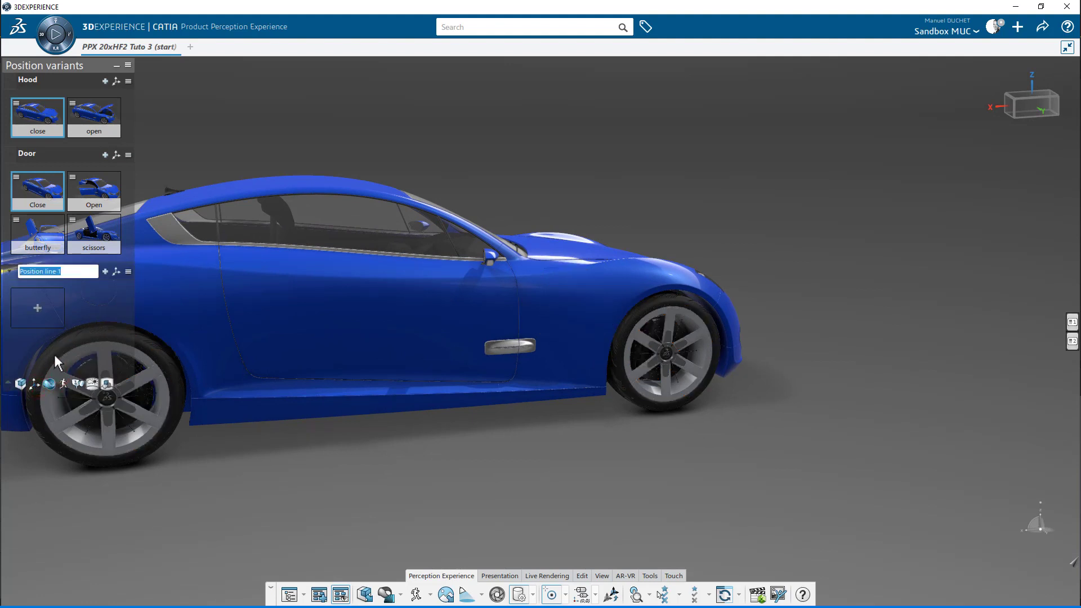
pyautogui.write('Rim')
pyautogui.press('Return')
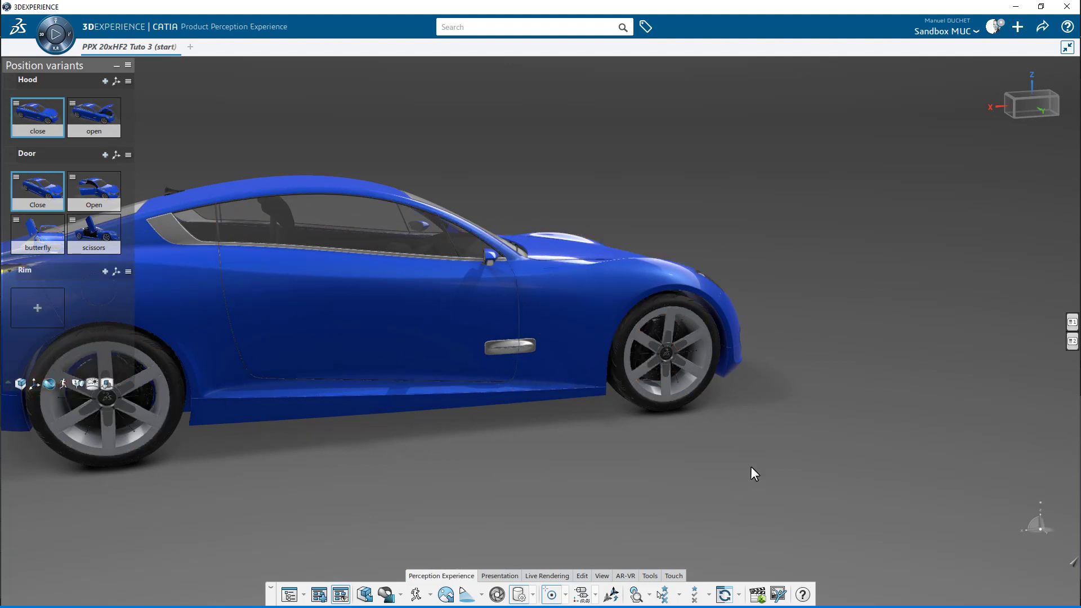
# Step: Locate the right front rim in the project tree and select its parts from end-100_XS2_Moyeu central through end-106_XS2_supports_fils
pyautogui.middleClick(676, 353)
pyautogui.moveTo(717, 419); pyautogui.dragTo(786, 288, button='middle')
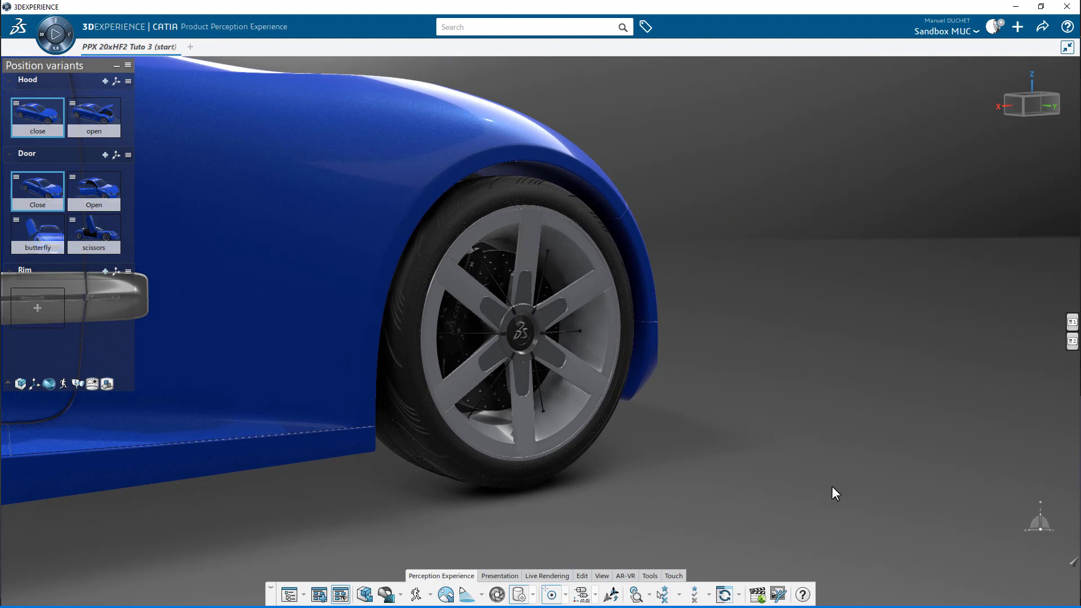
pyautogui.click(597, 291)
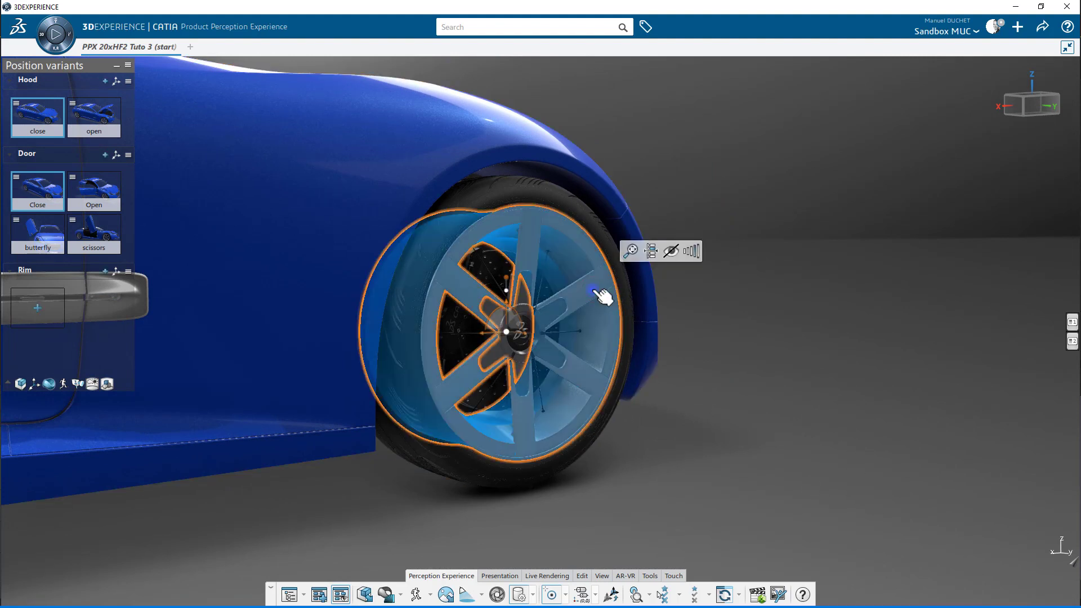
pyautogui.rightClick(597, 291)
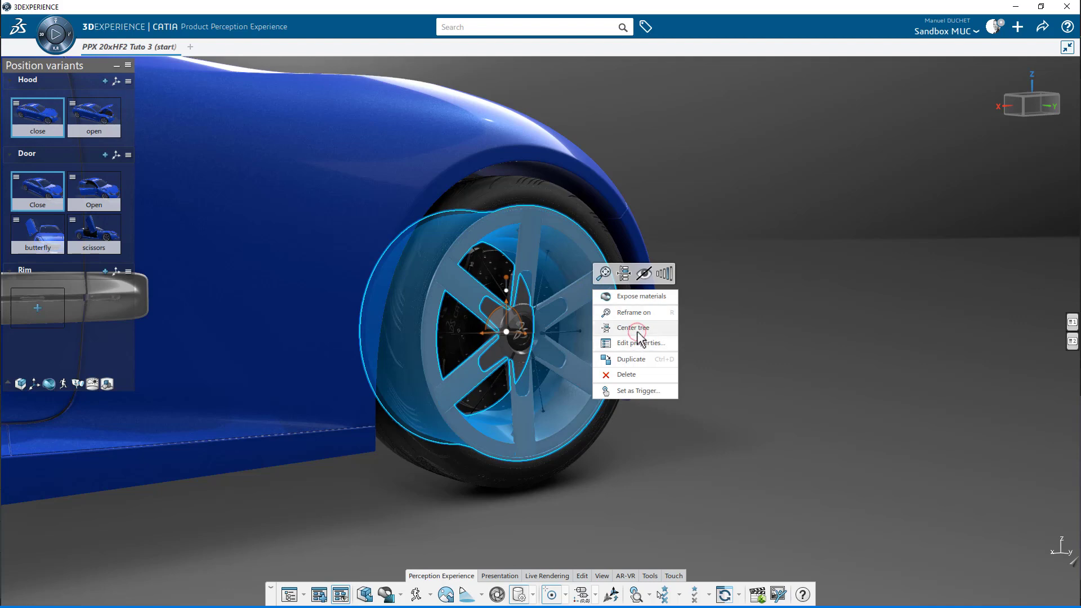
pyautogui.click(636, 328)
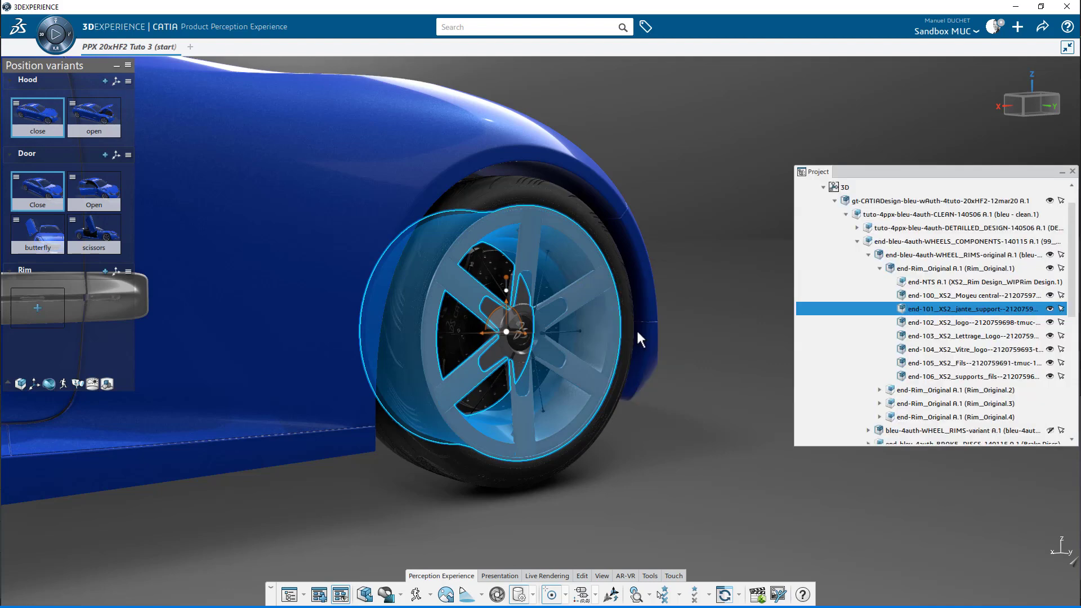
pyautogui.click(914, 298)
pyautogui.keyDown('shift'); pyautogui.click(929, 377); pyautogui.keyUp('shift')
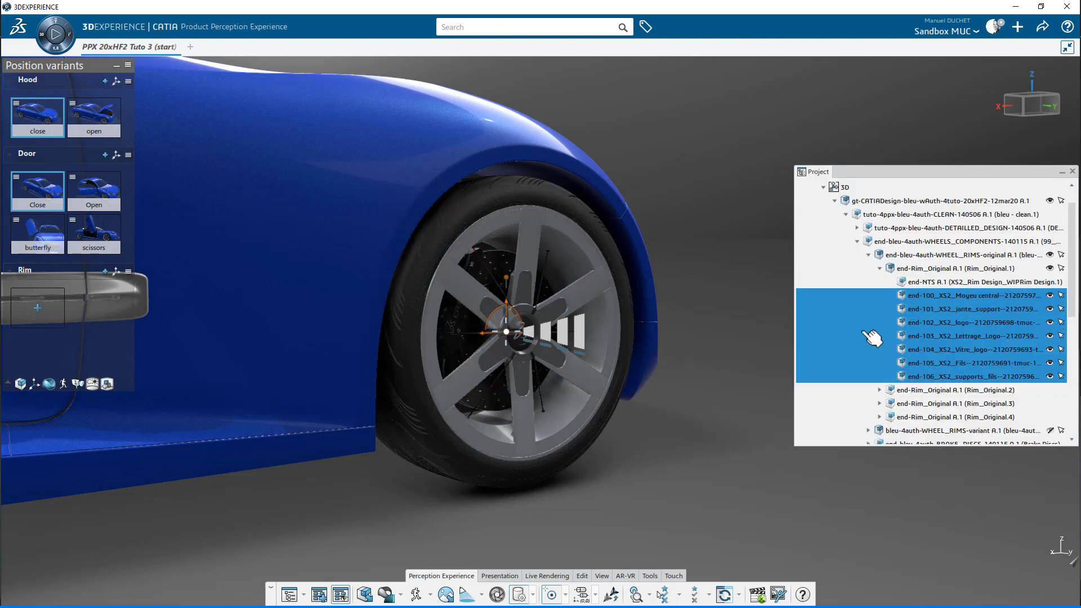
# Step: Create a Rim position variant named "initial" from the selected wheel parts, clear the selection and close the project tree
pyautogui.click(39, 307)
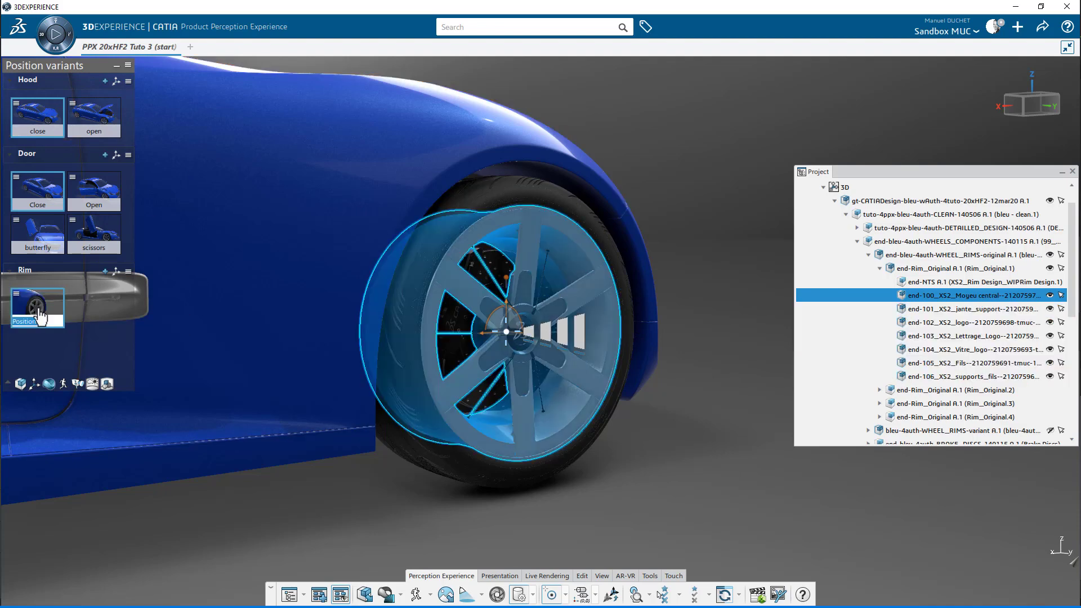
pyautogui.write('initial')
pyautogui.press('Return')
pyautogui.click(720, 417)
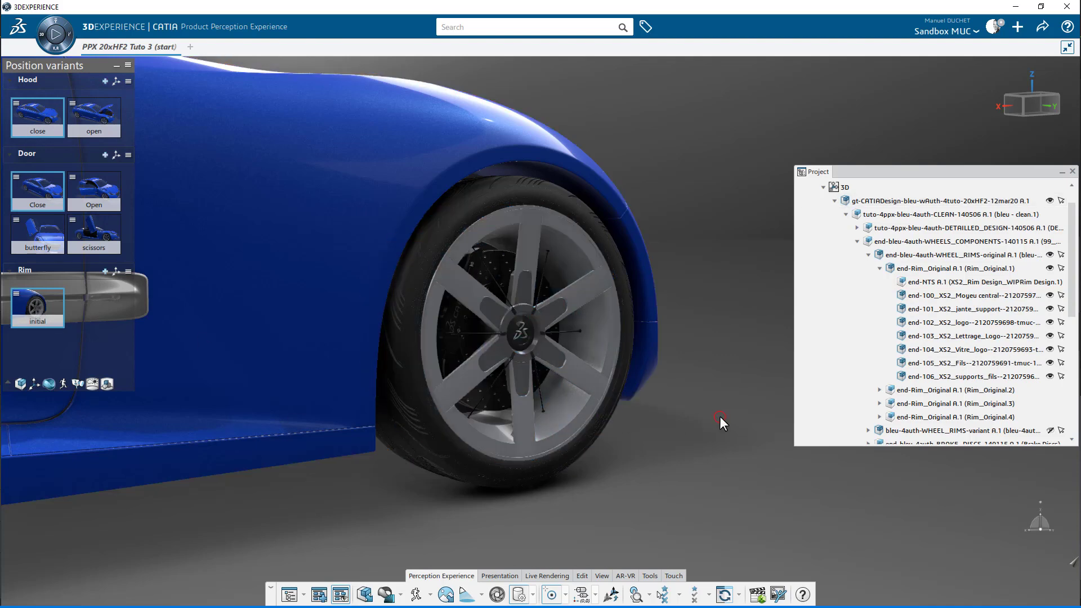
pyautogui.click(1072, 171)
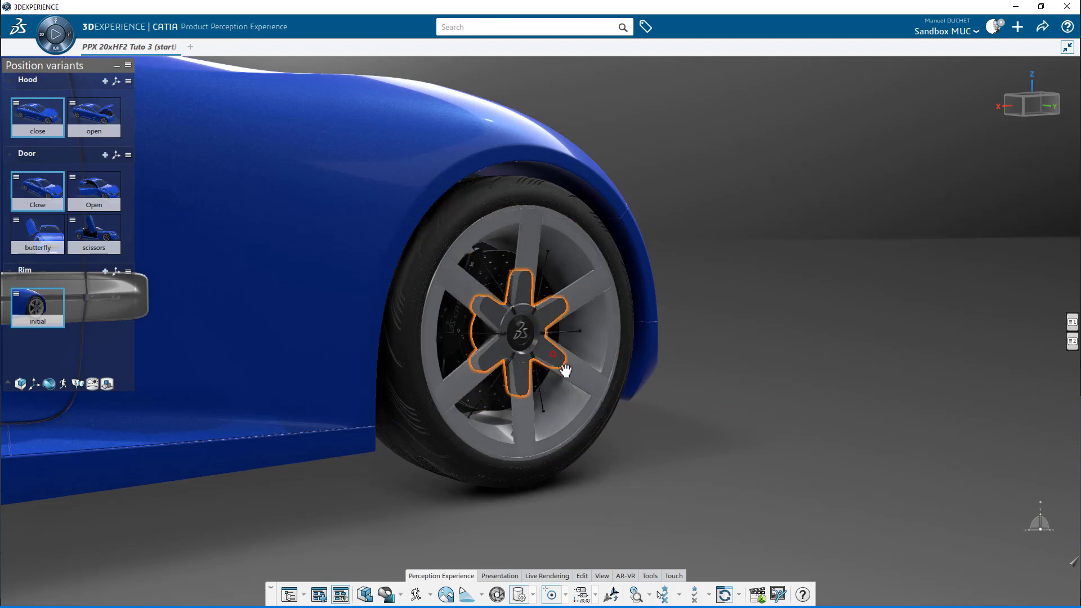
pyautogui.moveTo(586, 385); pyautogui.dragTo(586, 367, button='middle')
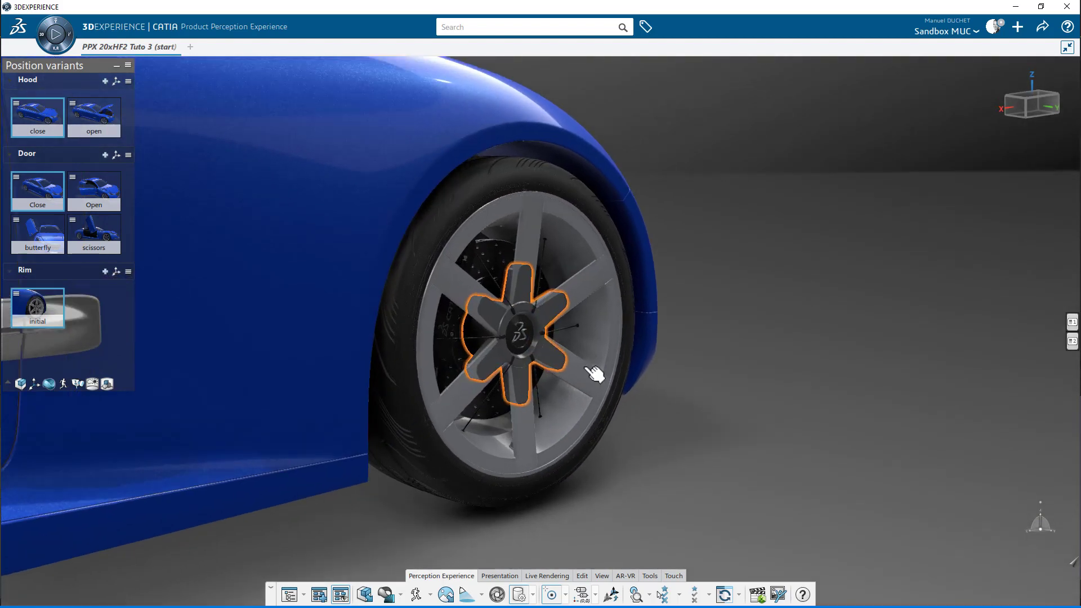
# Step: Pull the centre cap parts, including the logo and its disc, outward from the front wheel, spaced apart along the wheel axis
pyautogui.click(531, 339)
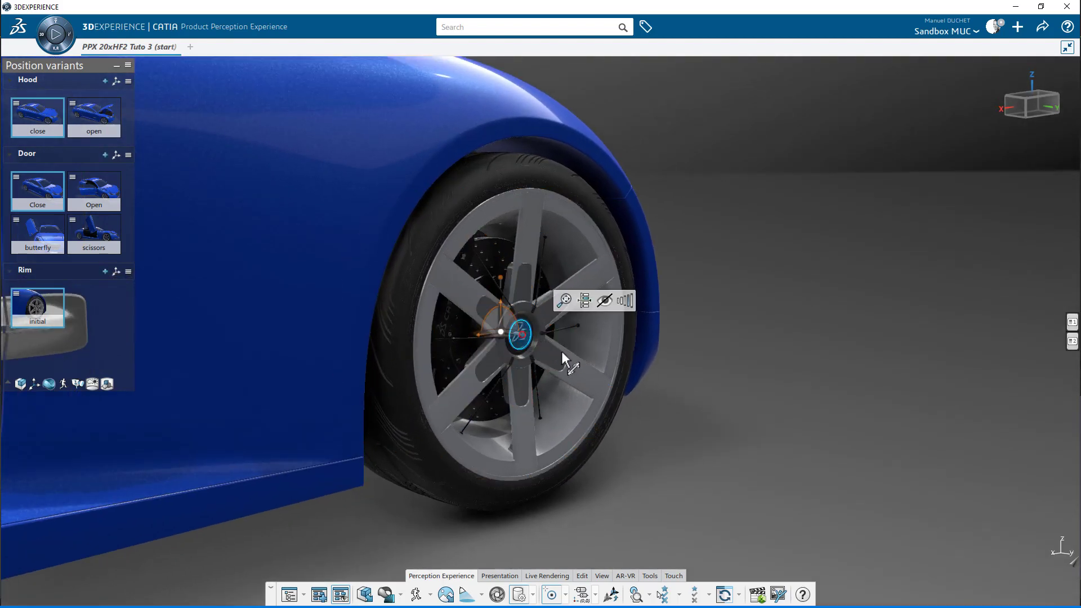
pyautogui.moveTo(562, 350); pyautogui.dragTo(829, 390)
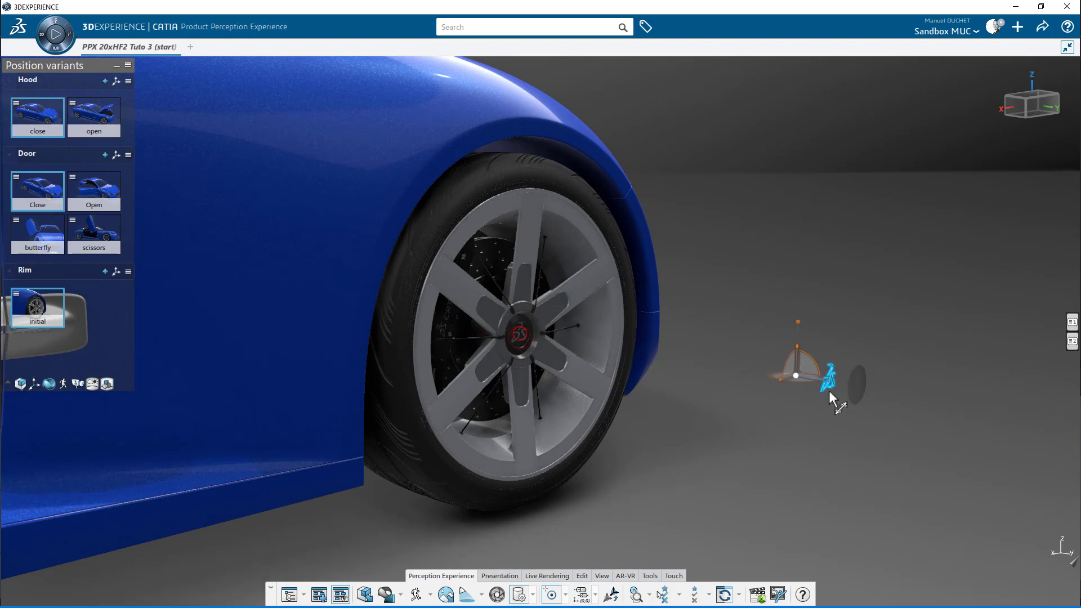
pyautogui.click(521, 337)
pyautogui.moveTo(521, 337); pyautogui.dragTo(796, 411)
pyautogui.moveTo(697, 413); pyautogui.dragTo(546, 327, button='middle')
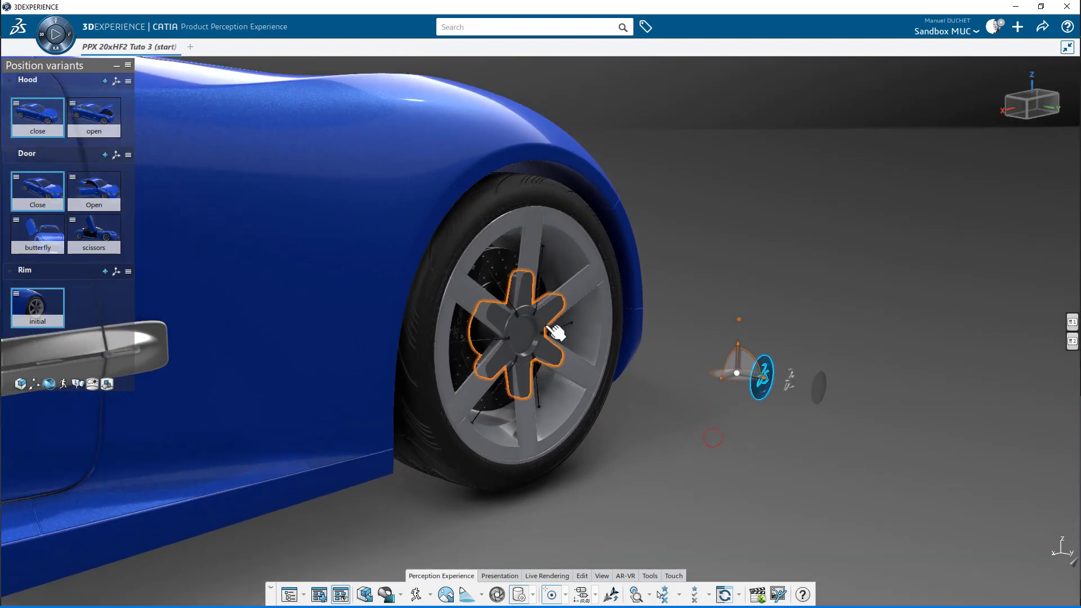
# Step: Pull the star-shaped hub piece and the six rods outward along the wheel axis, placing the rods between hub and cap
pyautogui.click(531, 335)
pyautogui.moveTo(532, 335); pyautogui.dragTo(647, 348)
pyautogui.click(573, 328)
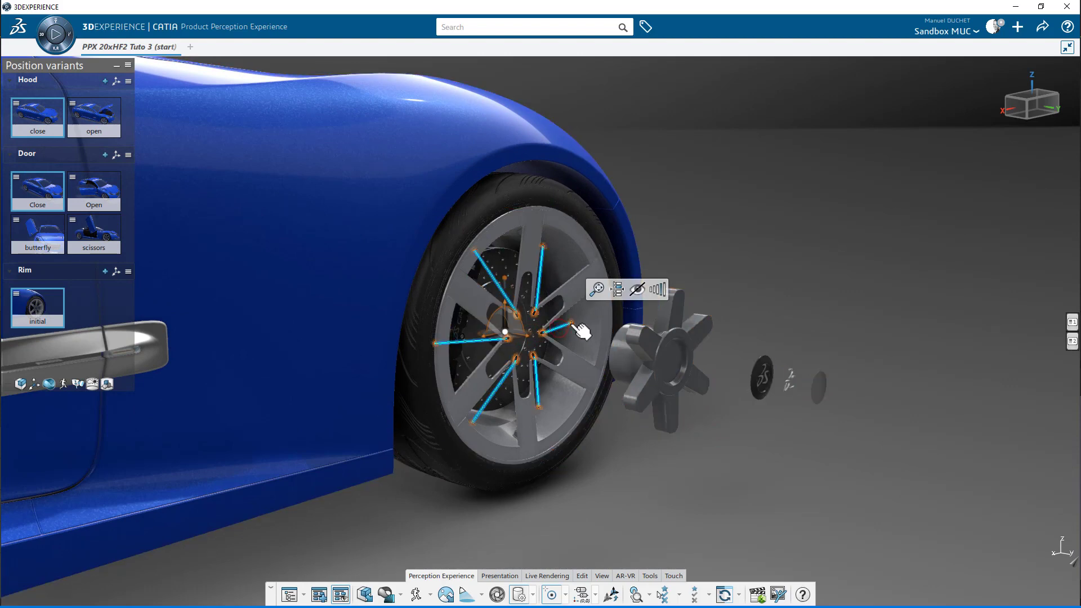
pyautogui.moveTo(528, 336); pyautogui.dragTo(734, 408)
pyautogui.moveTo(573, 474); pyautogui.dragTo(874, 360, button='middle')
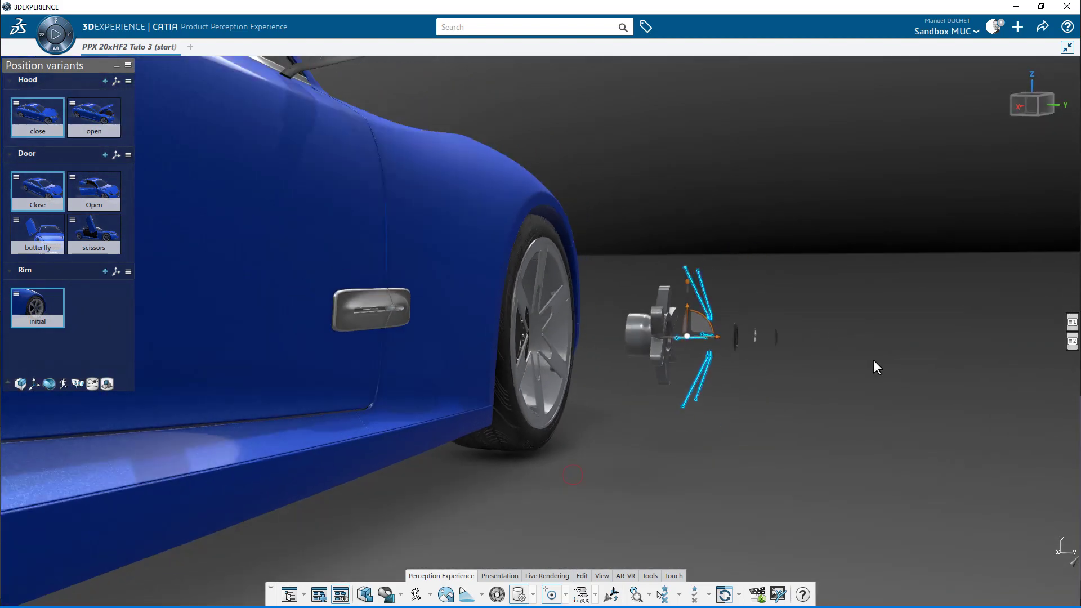
# Step: Select all the pulled-out wheel parts together with the rim and move them outward, bringing the rim out of the tyre
pyautogui.moveTo(857, 264); pyautogui.dragTo(599, 466)
pyautogui.click(574, 373)
pyautogui.moveTo(542, 332); pyautogui.dragTo(659, 354)
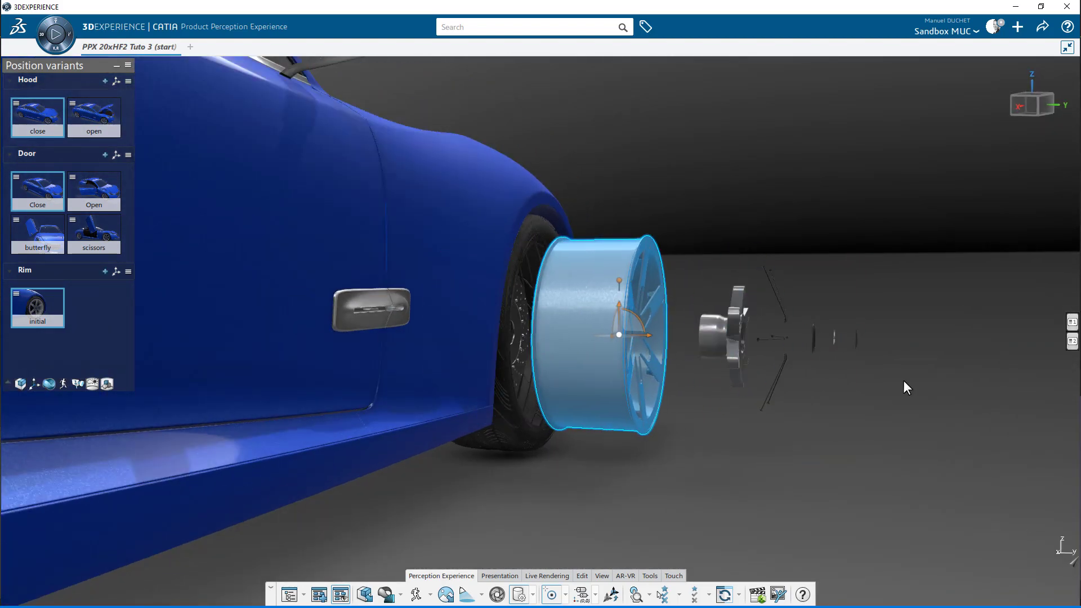
# Step: Fine-tune the spacing of the rim and centre cap parts along the wheel axis and clear the selection
pyautogui.moveTo(903, 381); pyautogui.dragTo(726, 457, button='middle')
pyautogui.click(693, 363)
pyautogui.moveTo(532, 332)
pyautogui.mouseDown()
pyautogui.moveTo(519, 330)
pyautogui.moveTo(565, 342)
pyautogui.moveTo(548, 342)
pyautogui.mouseUp()
pyautogui.click(824, 411)
pyautogui.click(801, 402)
pyautogui.click(778, 397)
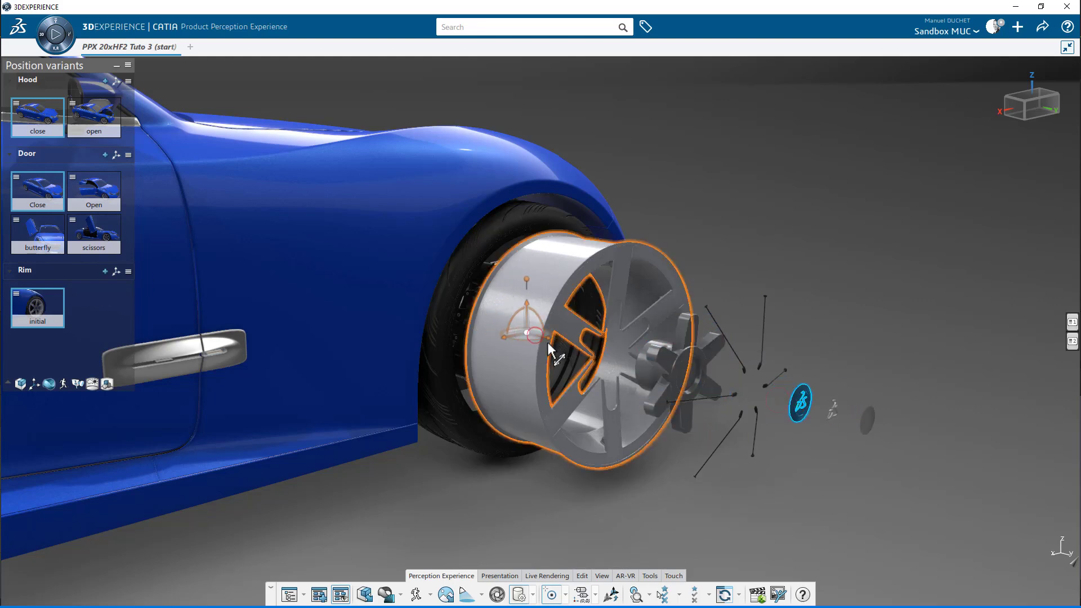
pyautogui.click(833, 479)
pyautogui.moveTo(837, 487)
pyautogui.mouseDown(button='middle')
pyautogui.moveTo(772, 481)
pyautogui.moveTo(823, 490)
pyautogui.mouseUp(button='middle')
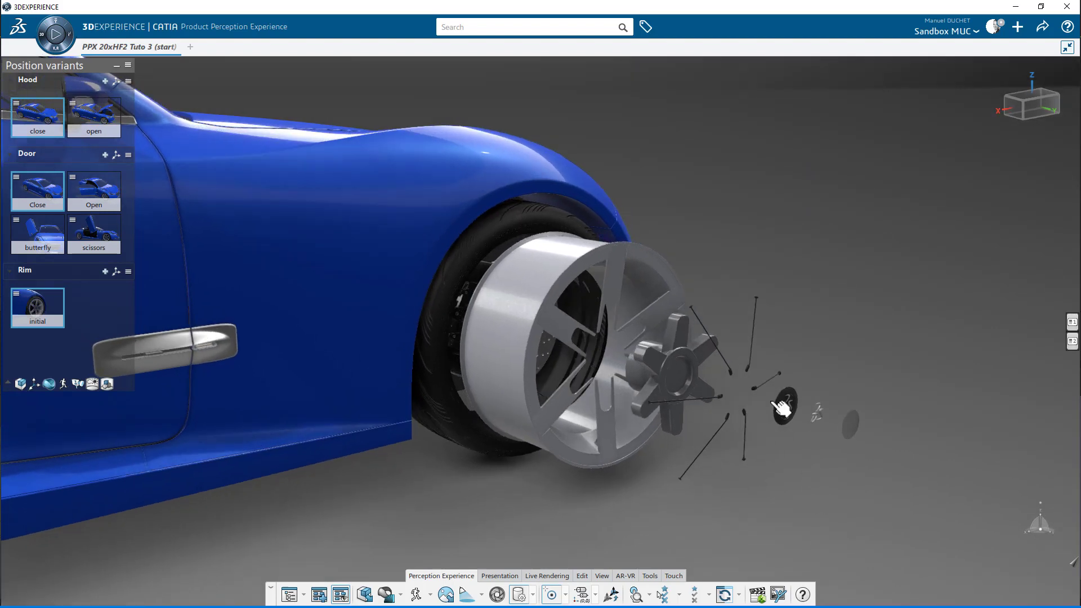
# Step: Rotate the rods and the star-shaped hub piece around the wheel axis and clear the selection
pyautogui.click(751, 363)
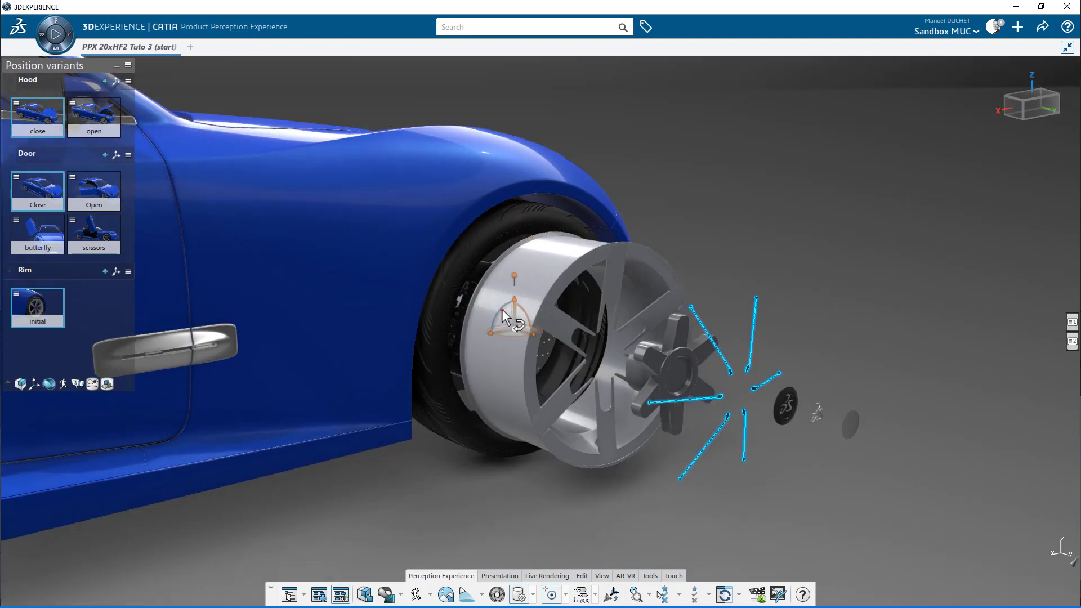
pyautogui.moveTo(503, 313); pyautogui.dragTo(516, 407)
pyautogui.click(682, 360)
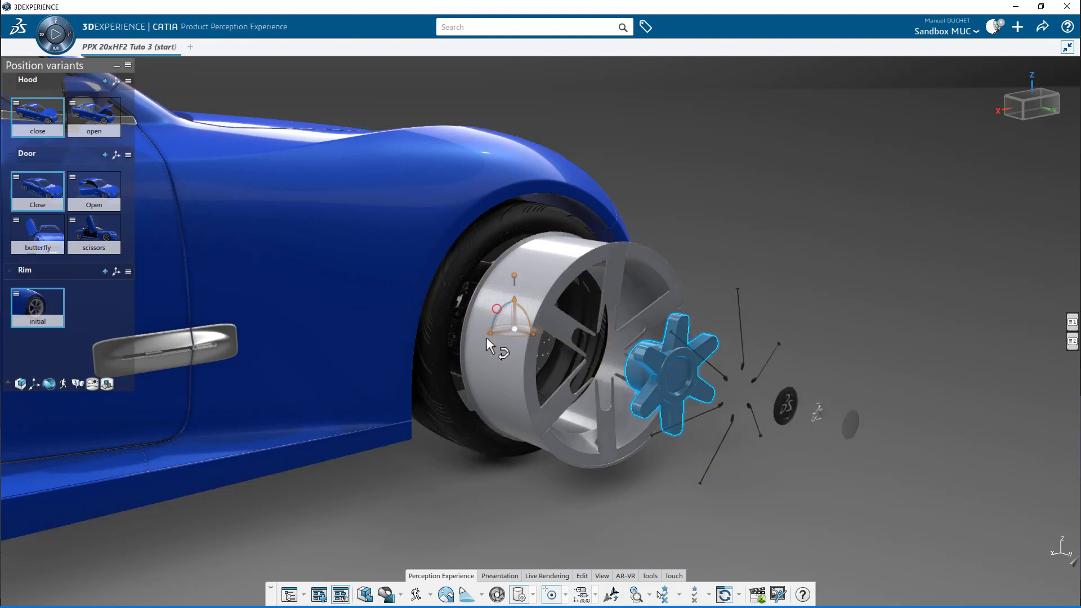
pyautogui.click(453, 466)
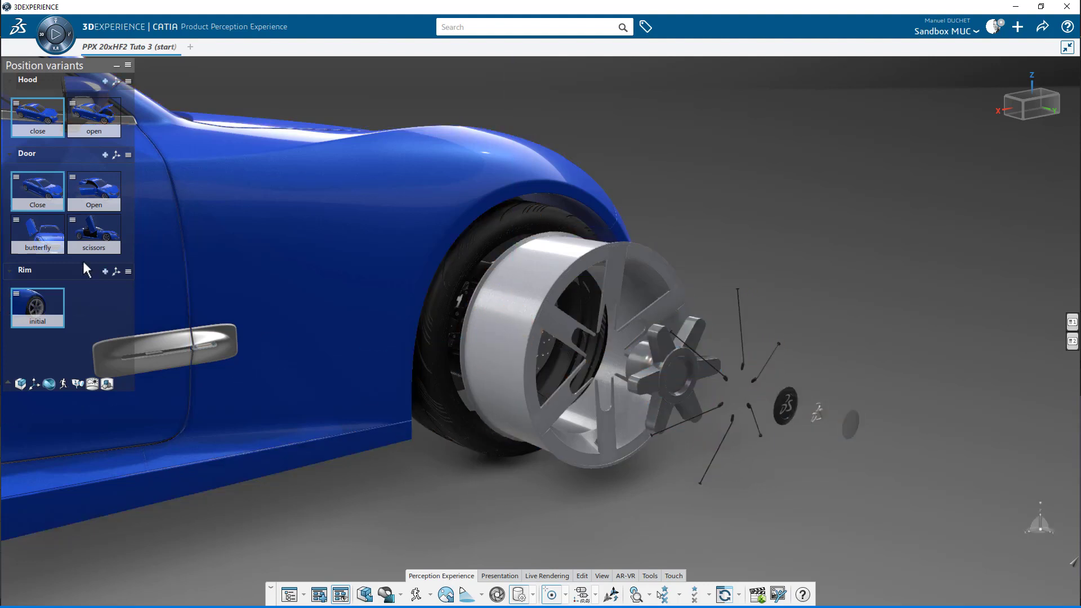
# Step: Select the content of the Rim variant "initial" and create a new Rim position variant named "exploded" from it
pyautogui.rightClick(33, 311)
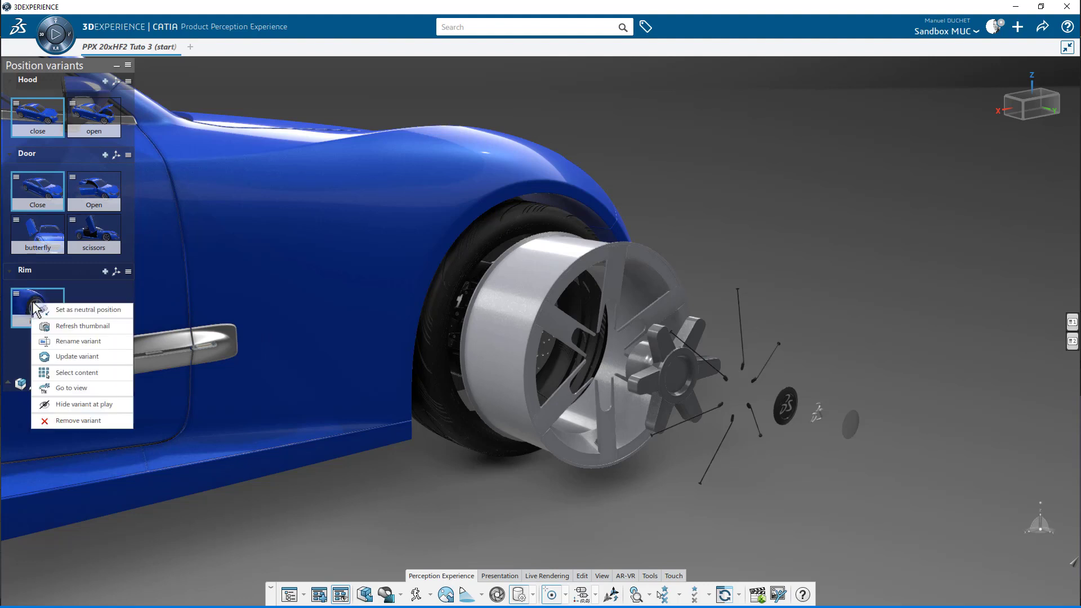
pyautogui.click(74, 373)
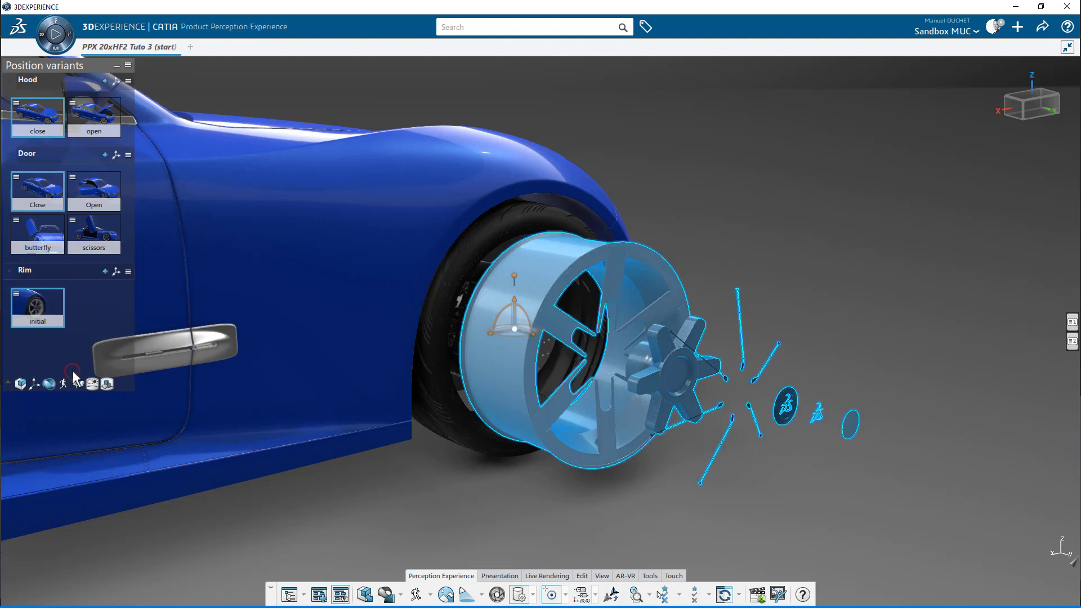
pyautogui.click(105, 271)
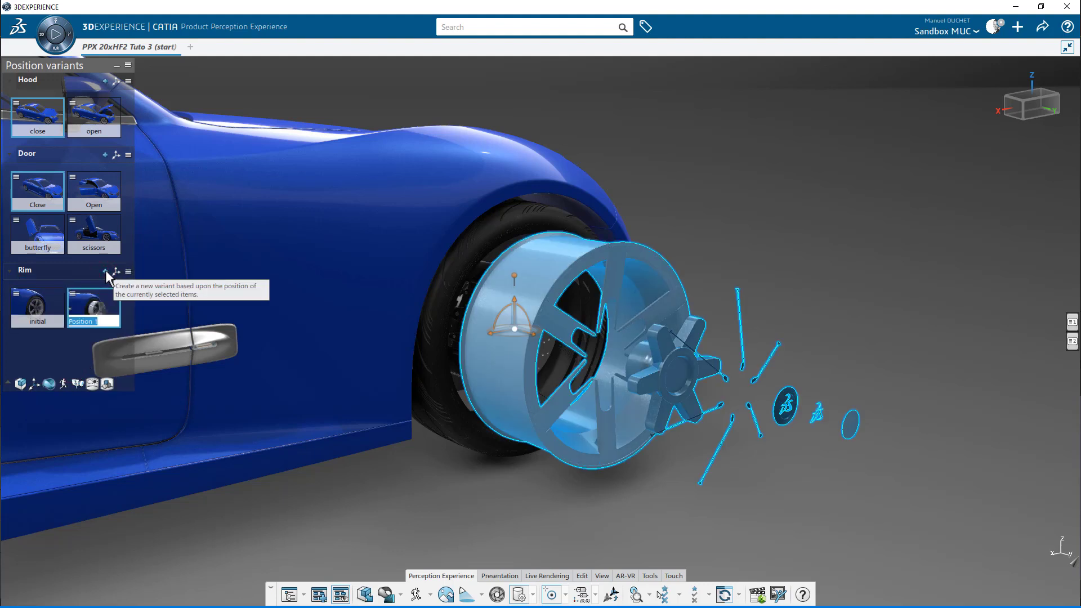
pyautogui.write('exploded')
pyautogui.press('Return')
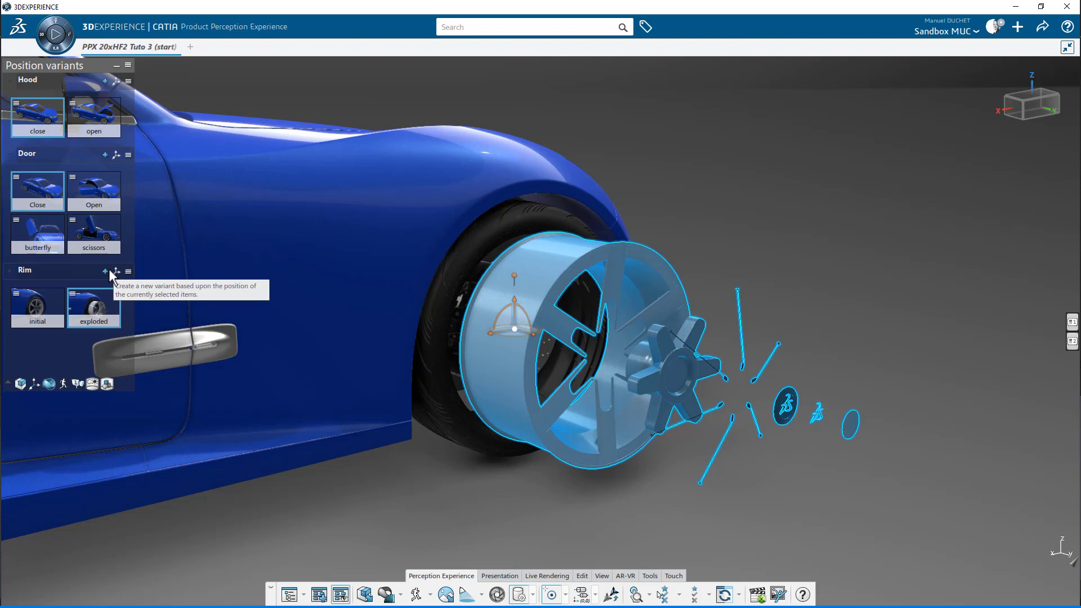
# Step: Apply the "initial" Rim variant and preview the animated transition to "exploded" and back in play mode
pyautogui.click(54, 313)
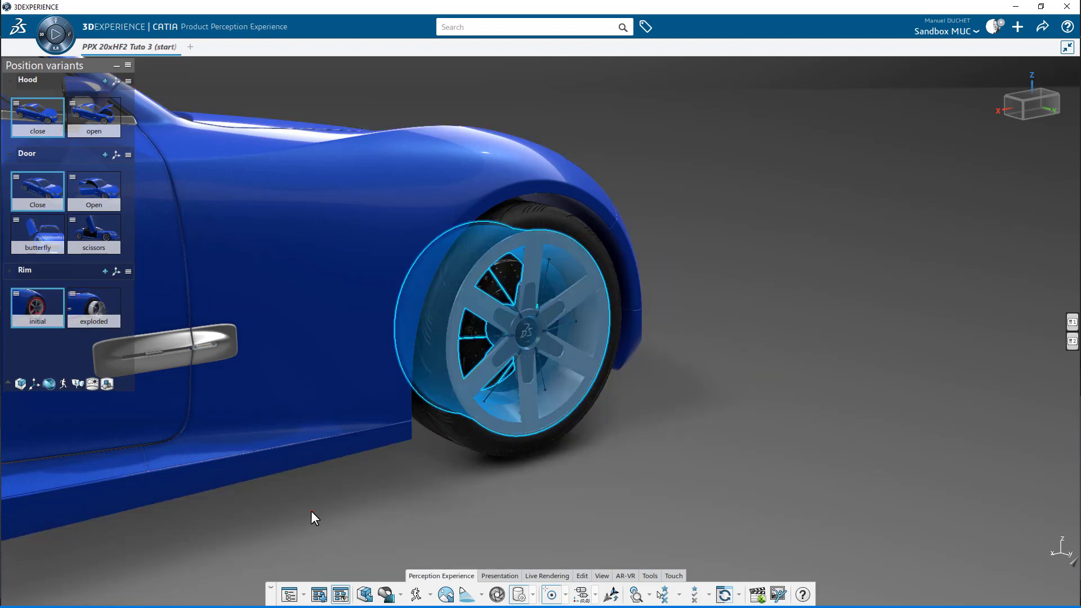
pyautogui.click(58, 37)
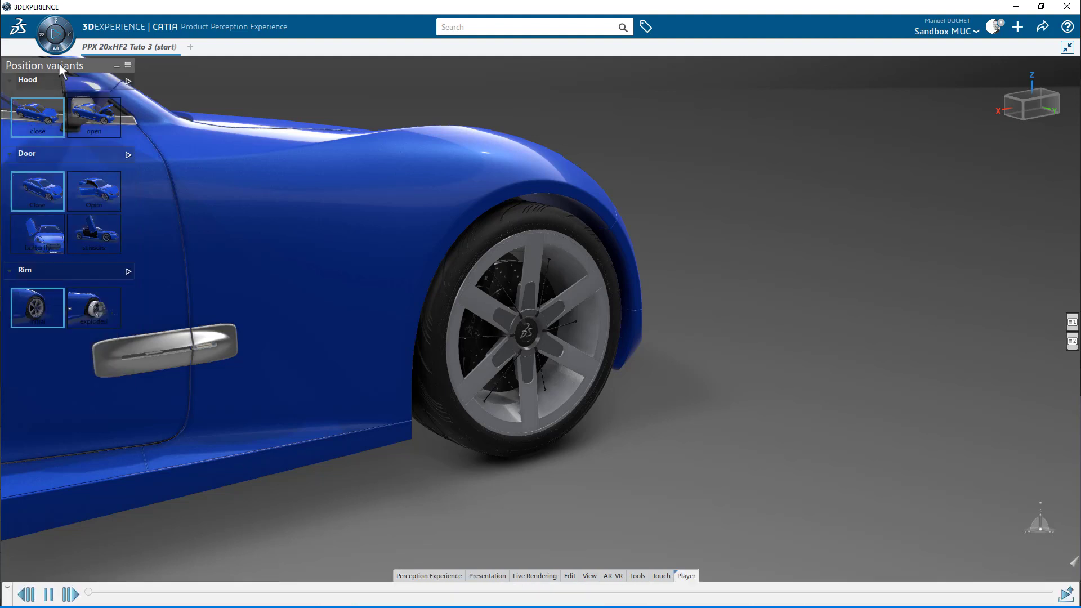
pyautogui.click(96, 314)
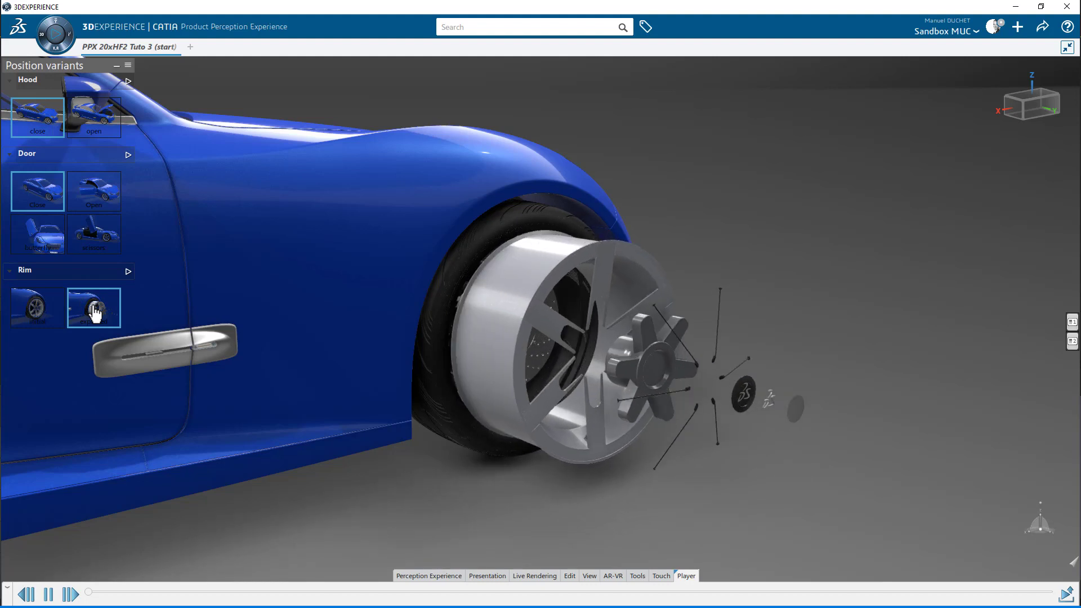
pyautogui.click(37, 311)
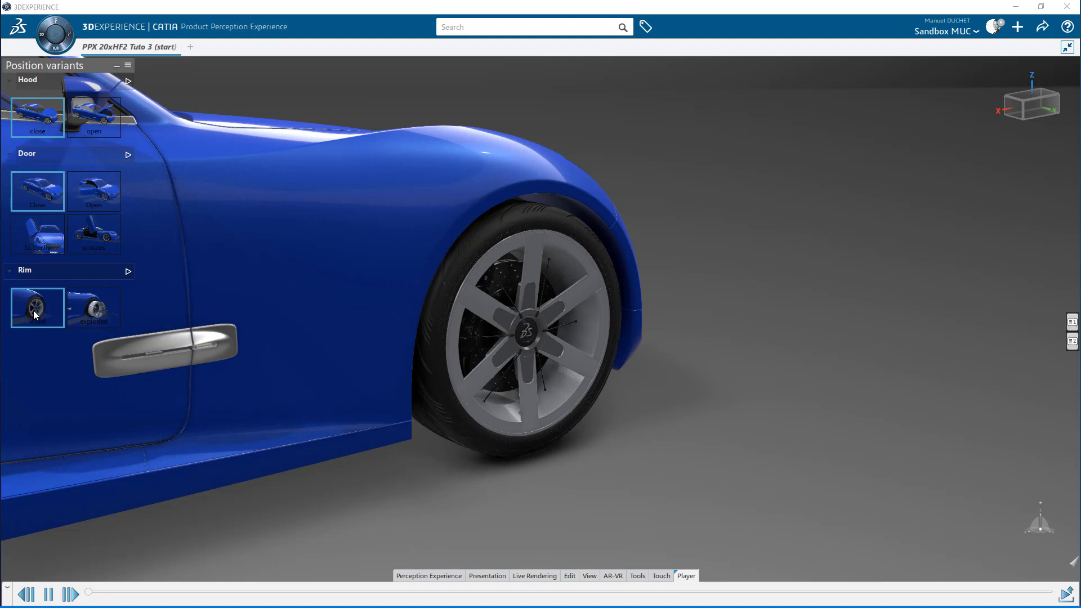
pyautogui.click(55, 48)
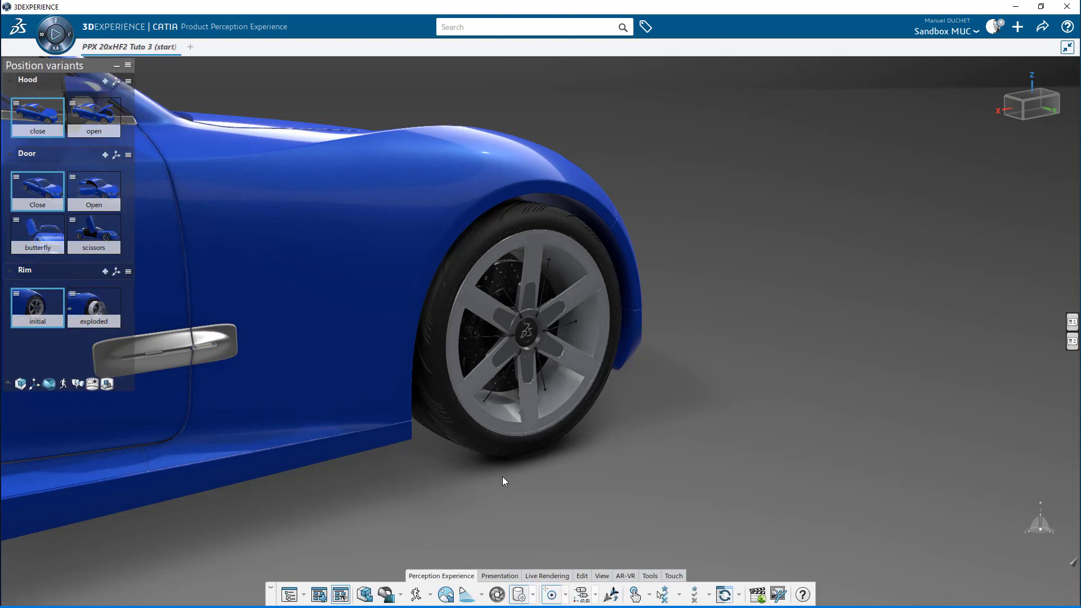
# Step: Set the right door as a trigger for the Door line of the position variants
pyautogui.moveTo(505, 481); pyautogui.dragTo(563, 496, button='middle')
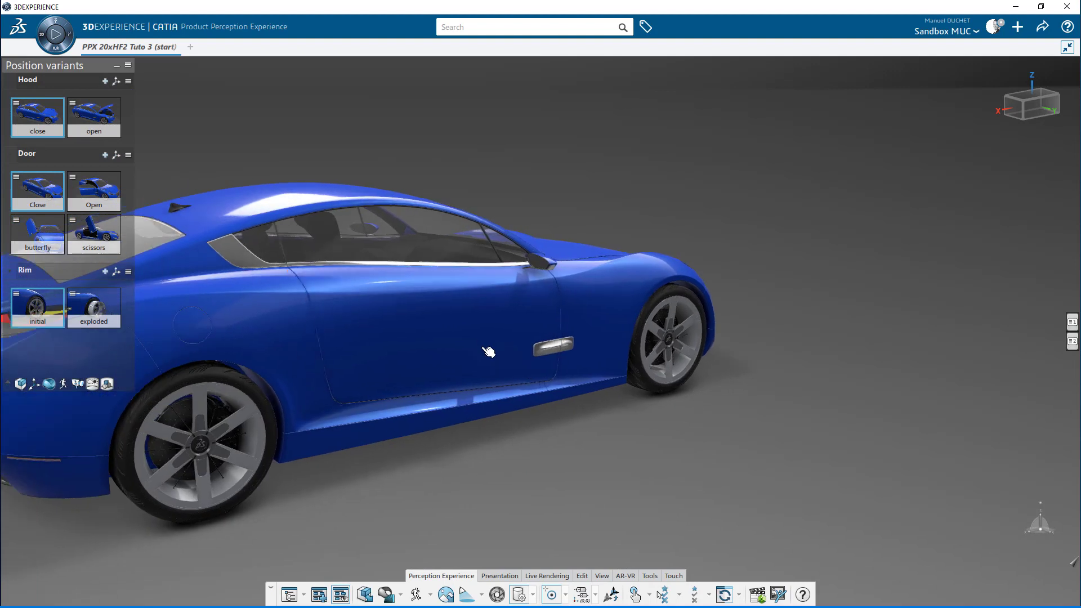
pyautogui.rightClick(488, 352)
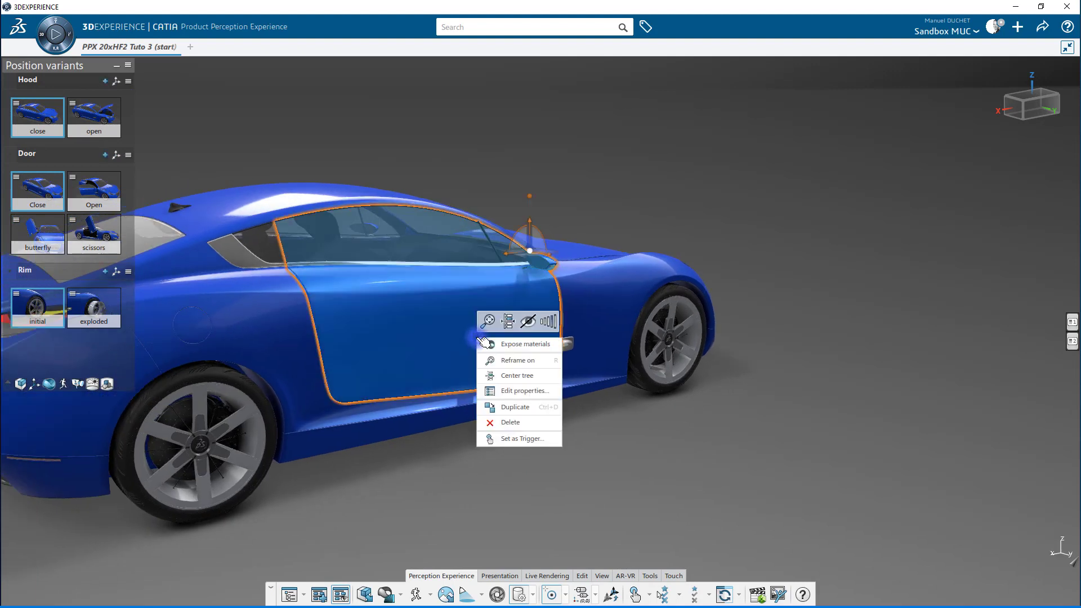
pyautogui.click(555, 442)
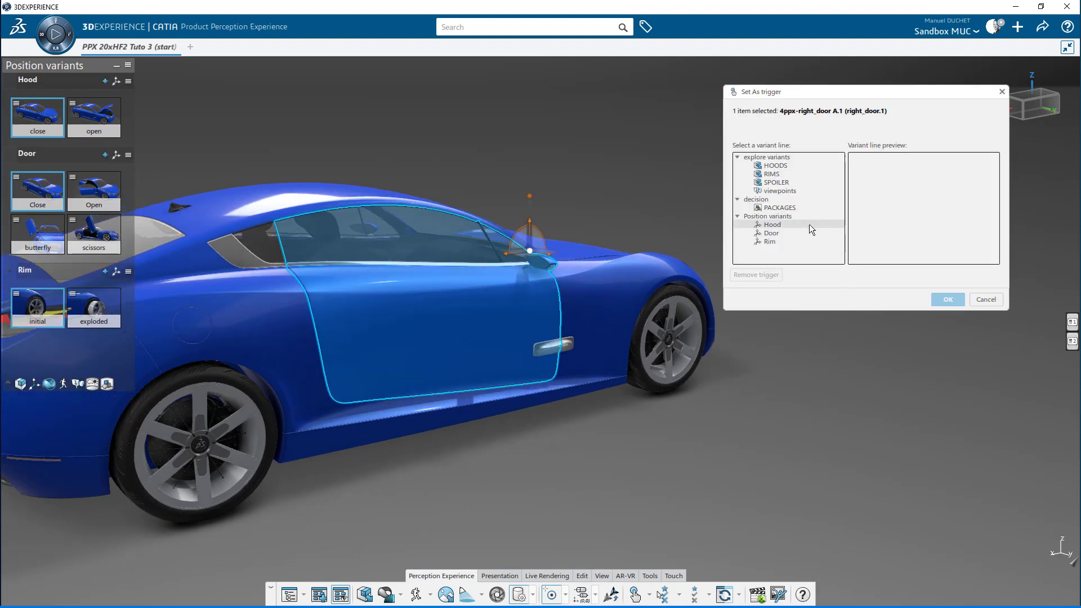
pyautogui.click(787, 234)
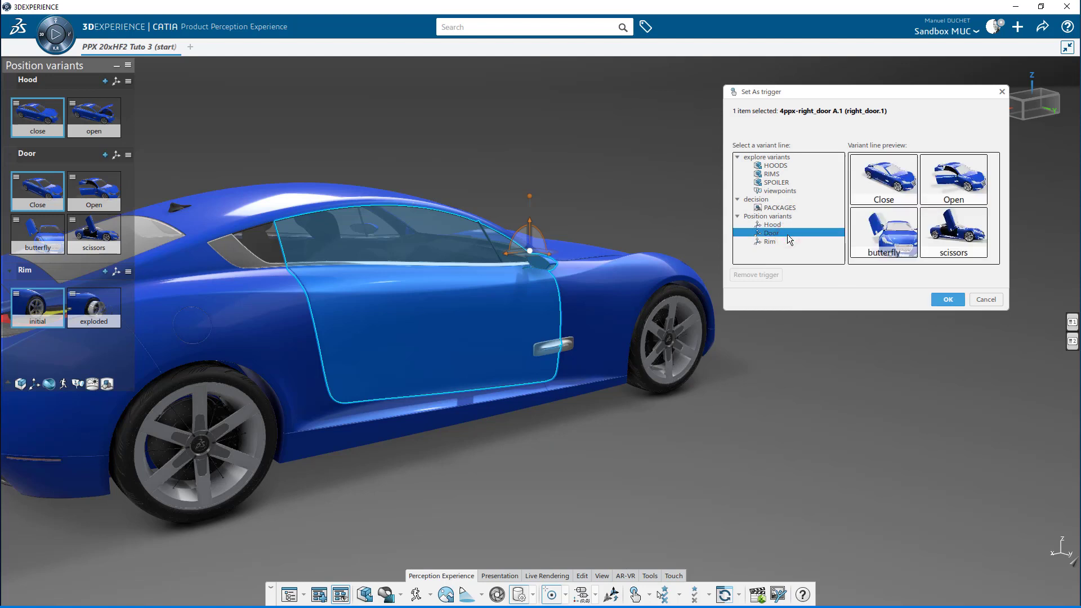
pyautogui.click(947, 300)
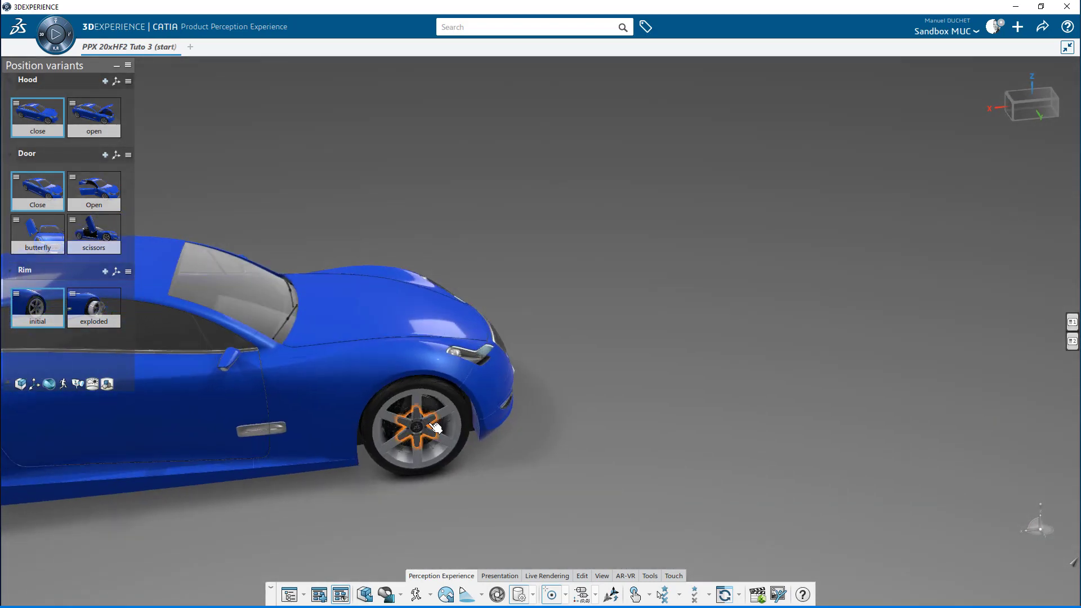
# Step: Locate the front rim in the project tree, set its parent end-Rim_Original as trigger for the Rim line, and close the tree
pyautogui.middleClick(430, 427)
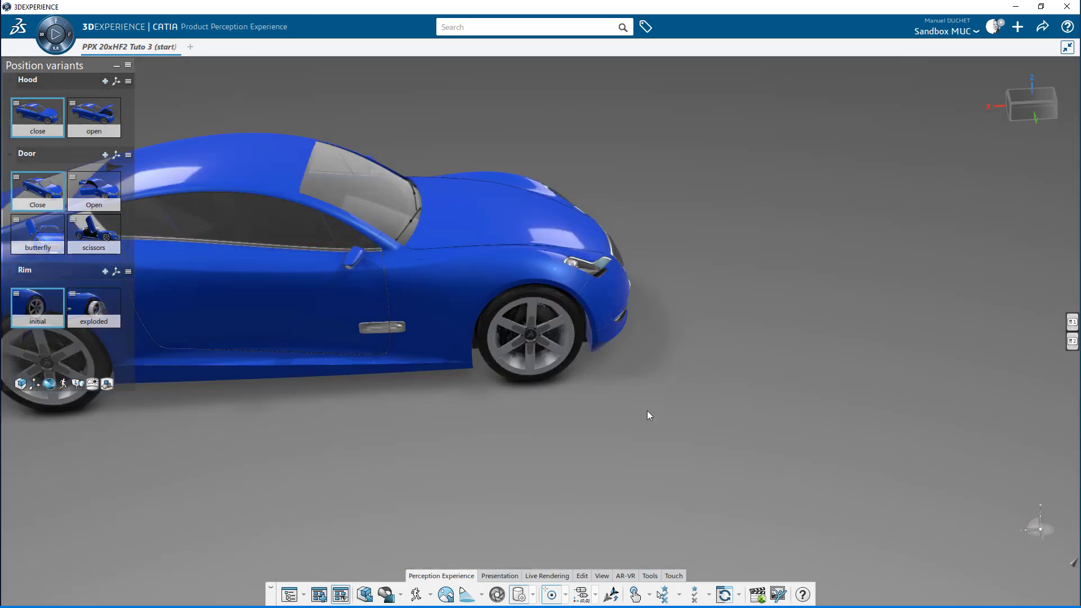
pyautogui.moveTo(646, 411); pyautogui.dragTo(422, 225, button='middle')
pyautogui.rightClick(569, 383)
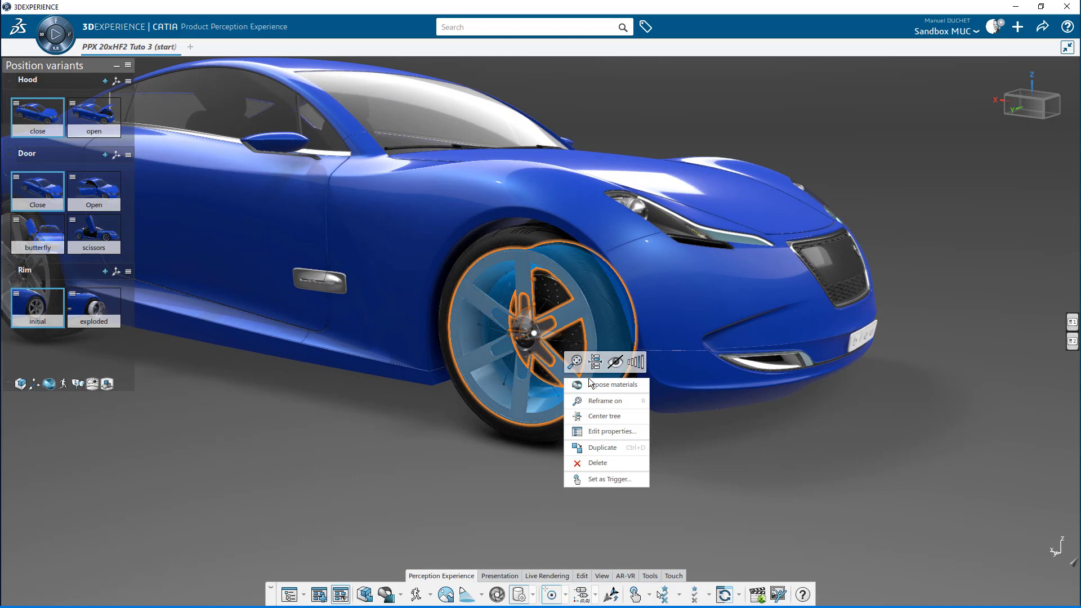
pyautogui.click(625, 418)
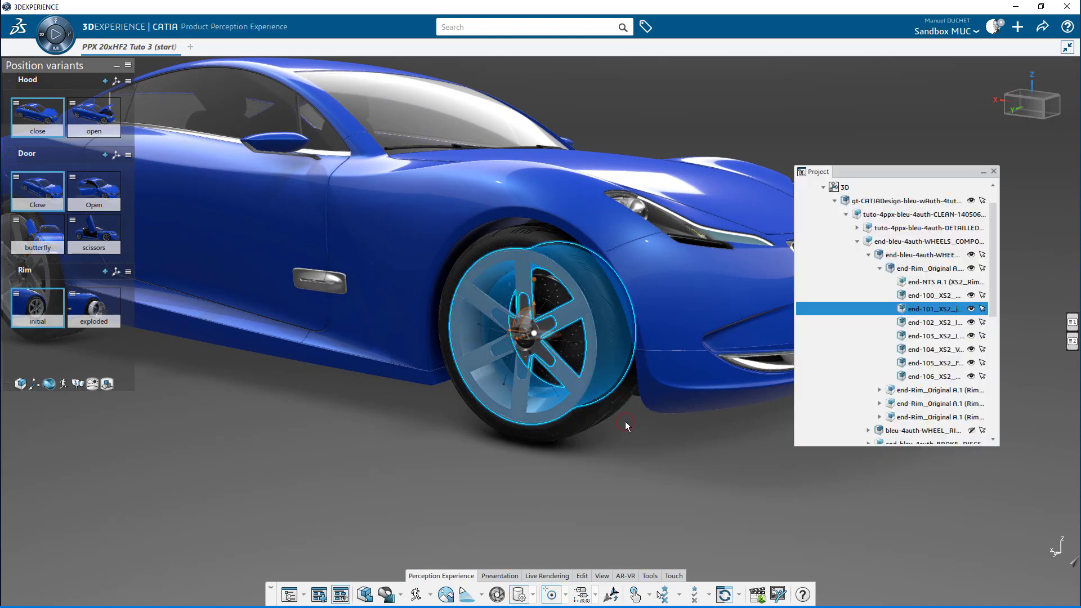
pyautogui.click(916, 269)
pyautogui.rightClick(916, 271)
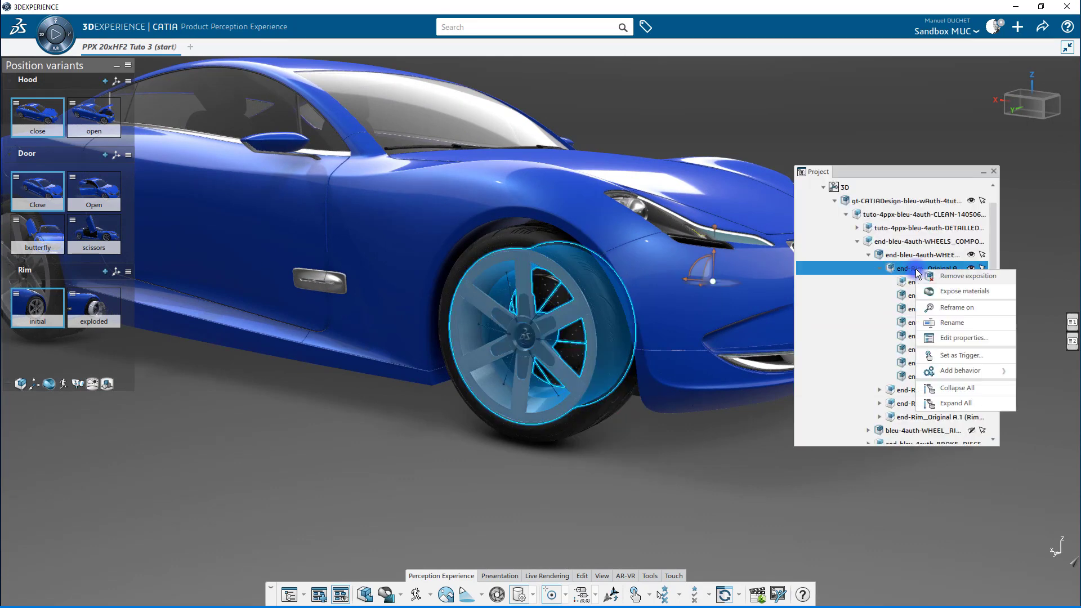
pyautogui.click(957, 356)
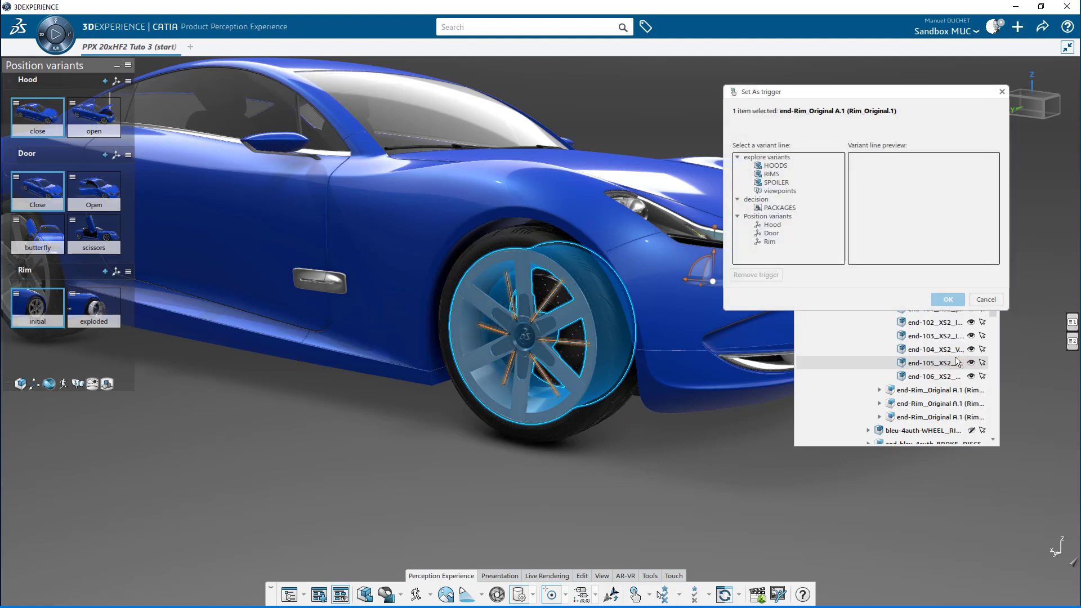
pyautogui.click(792, 241)
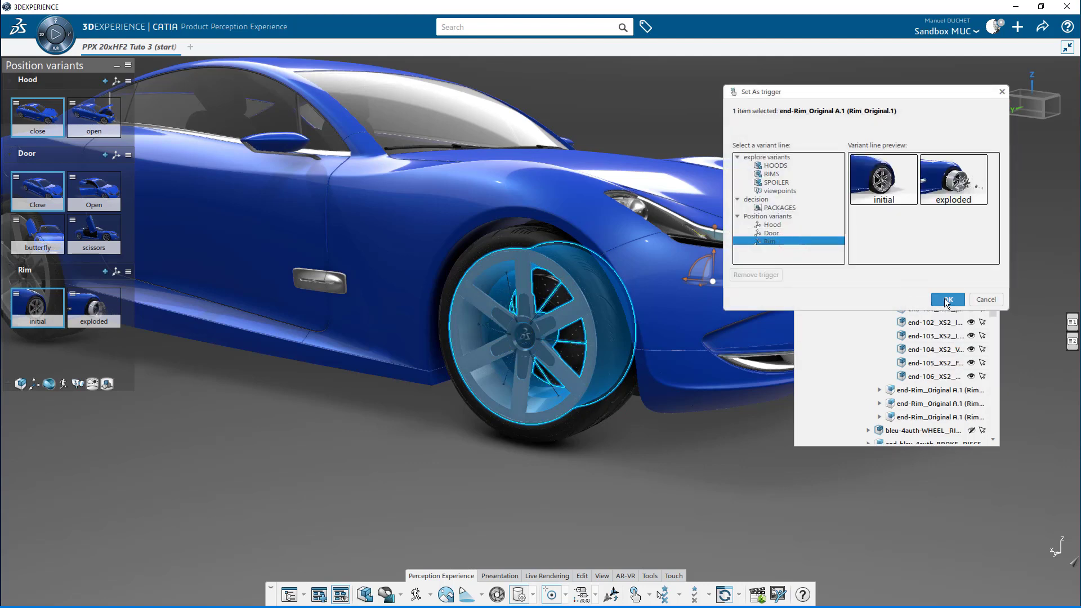
pyautogui.click(947, 300)
pyautogui.click(1024, 177)
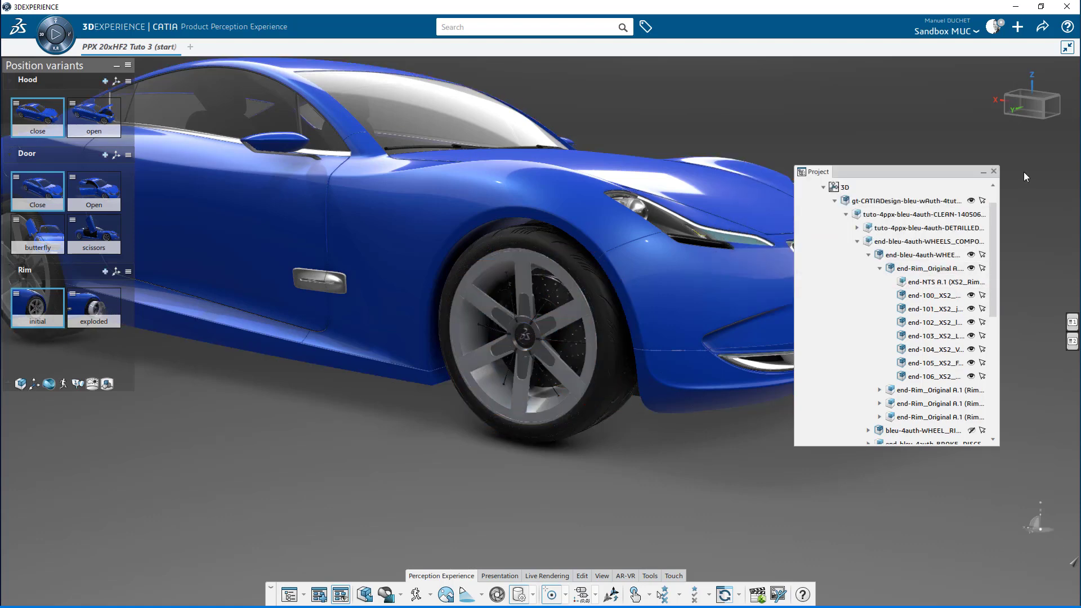
pyautogui.click(994, 172)
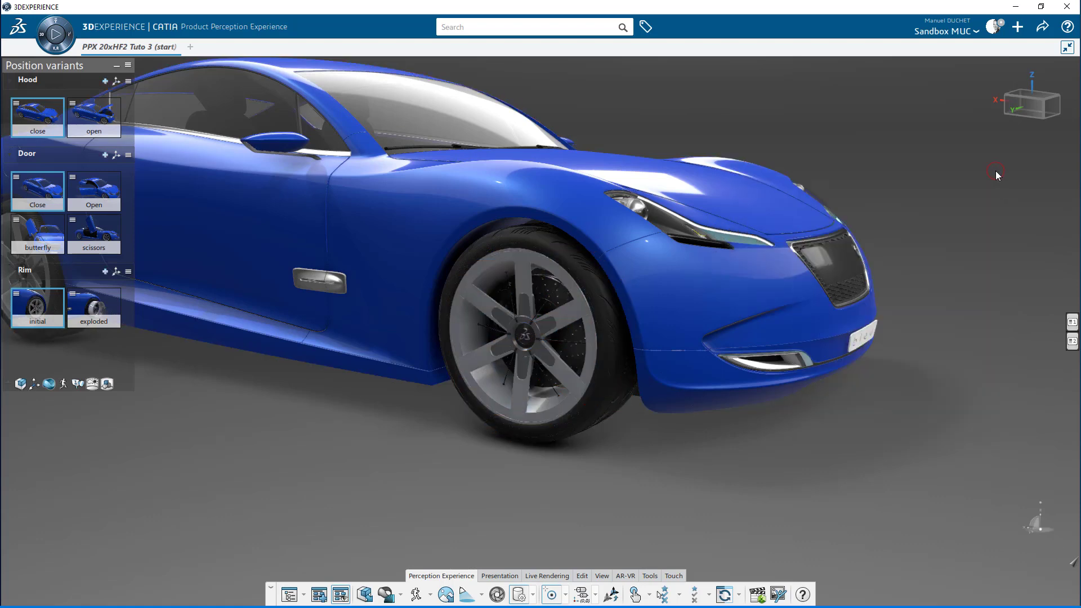
# Step: Set the static visual quality's Reflections on ground to Mirror, apply it, and close the Visual Quality settings
pyautogui.scroll(-2, 302, 429)
pyautogui.moveTo(261, 438); pyautogui.dragTo(304, 430, button='middle')
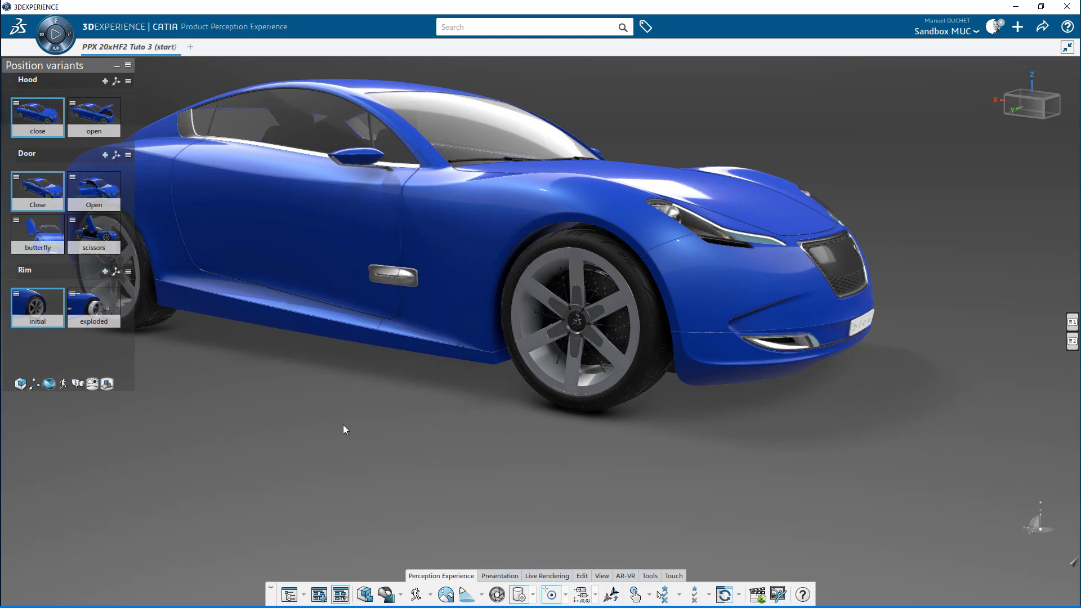
pyautogui.click(602, 576)
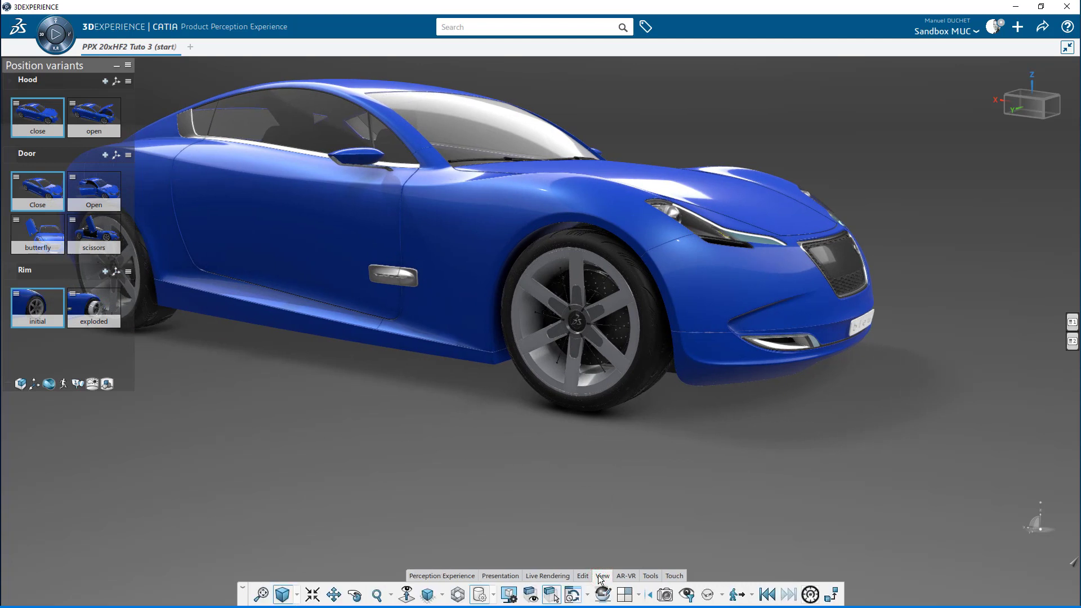
pyautogui.click(510, 595)
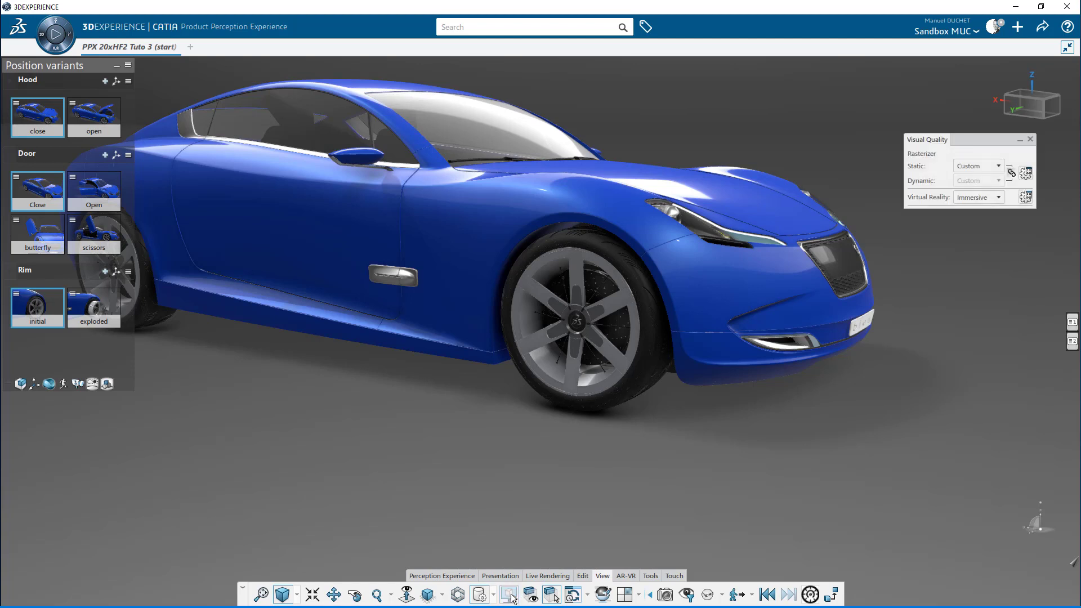
pyautogui.click(1025, 173)
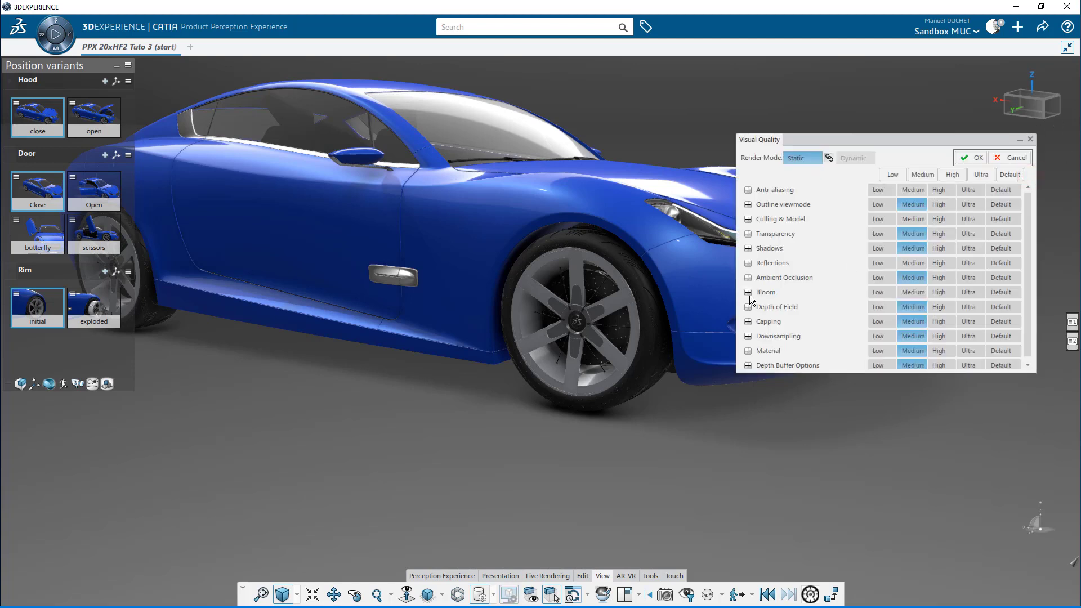
pyautogui.click(748, 263)
pyautogui.click(1000, 277)
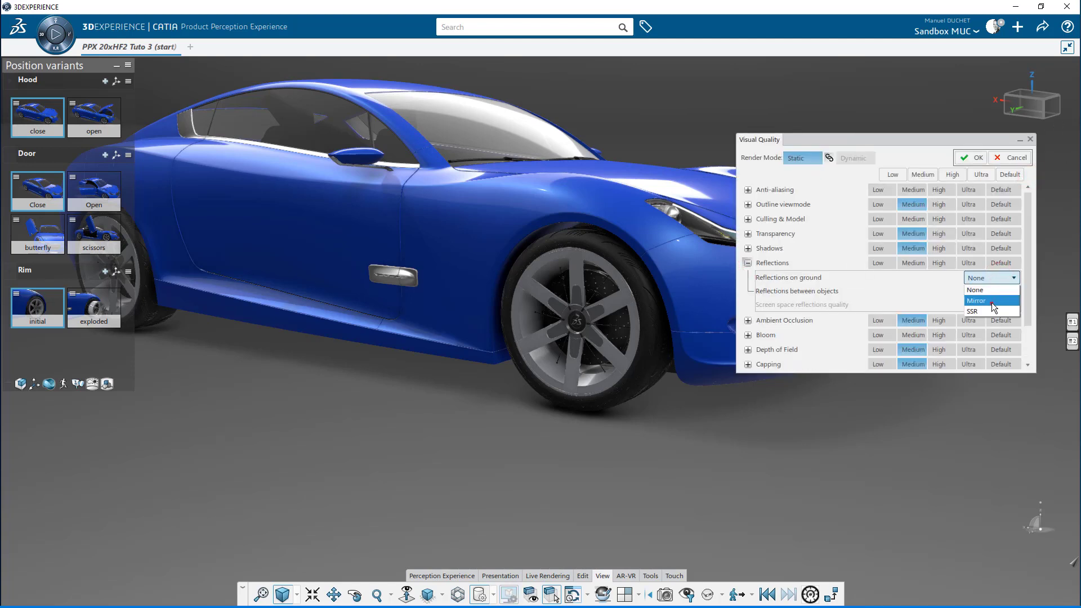
pyautogui.click(992, 301)
pyautogui.click(983, 159)
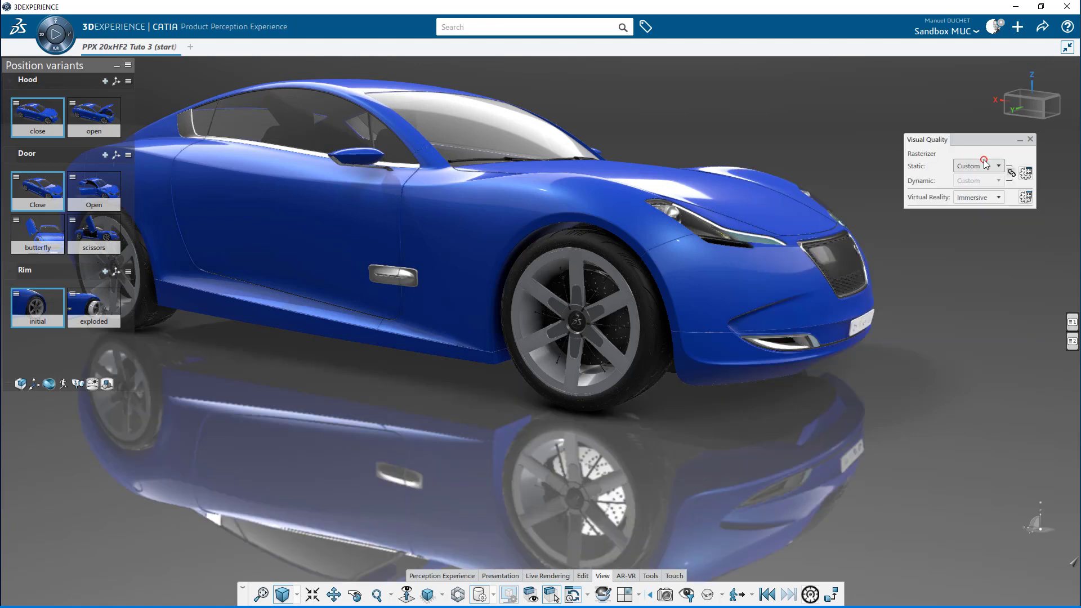
pyautogui.moveTo(366, 411); pyautogui.dragTo(368, 421, button='middle')
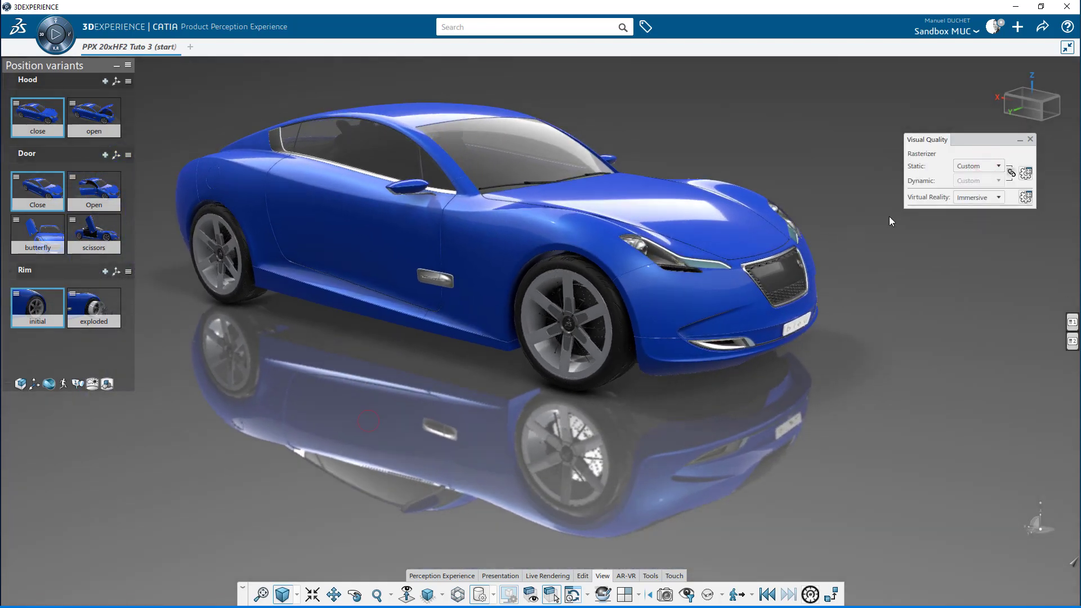
pyautogui.click(1031, 140)
# Step: In play mode, preview the Door variants using the door itself as trigger, and play the Rim transition to "exploded"
pyautogui.click(54, 33)
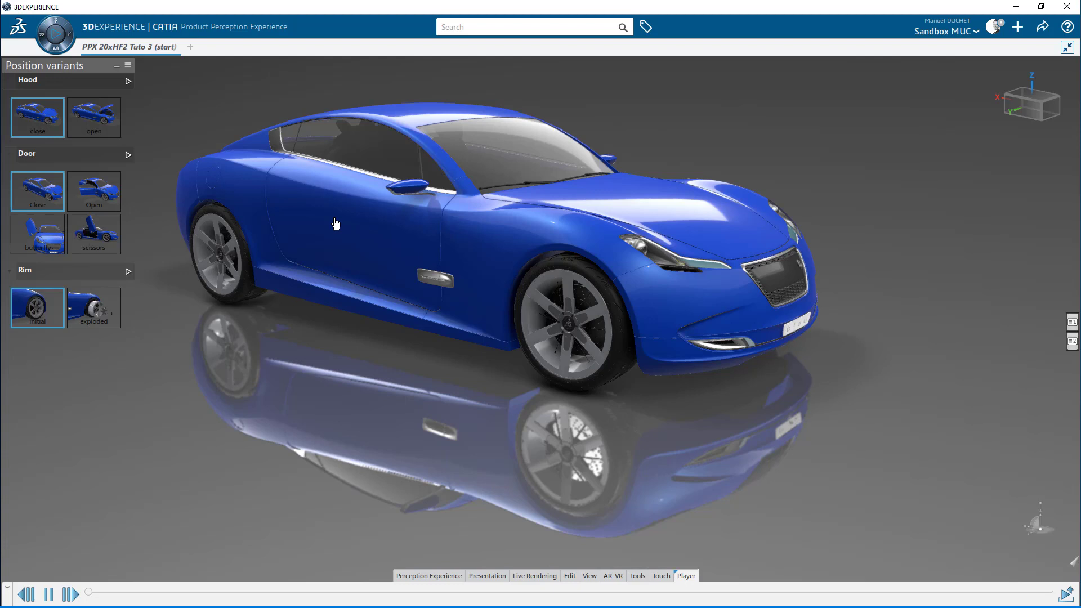
pyautogui.click(104, 193)
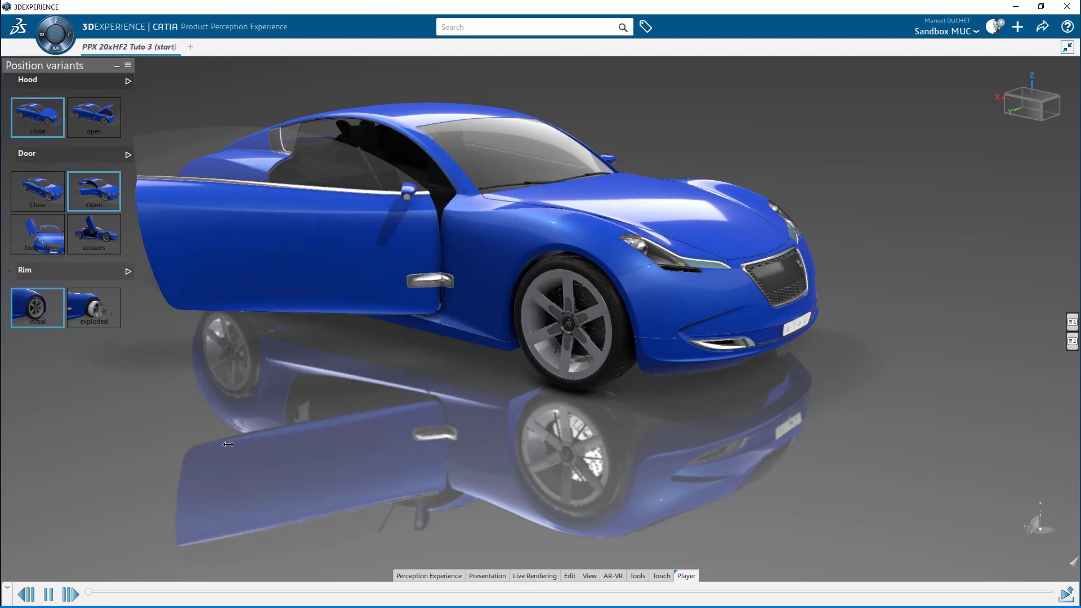
pyautogui.click(367, 251)
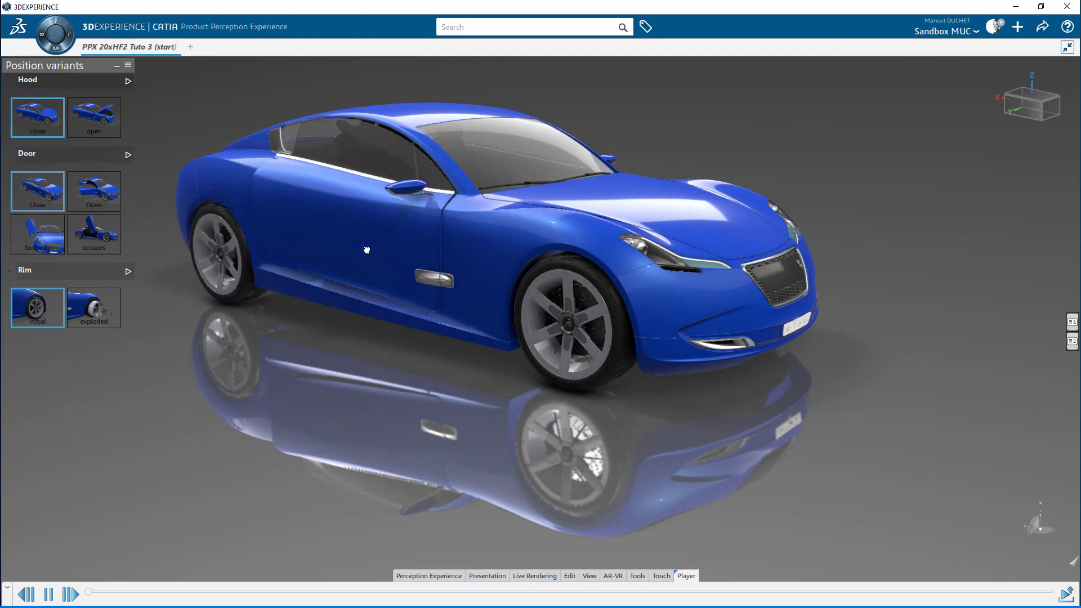
pyautogui.click(367, 250)
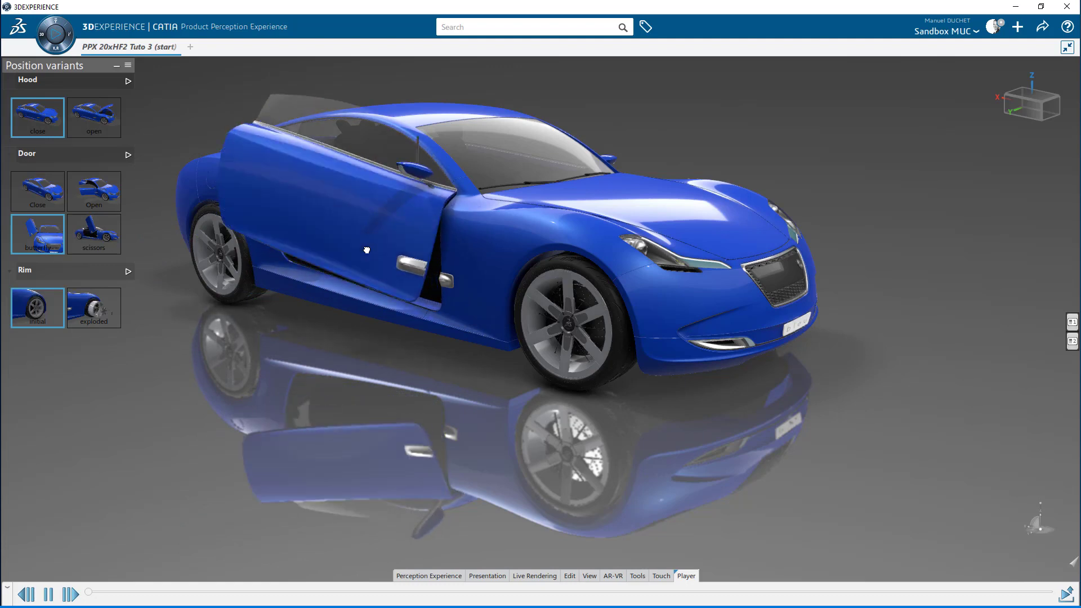
pyautogui.moveTo(859, 225); pyautogui.dragTo(802, 284, button='middle')
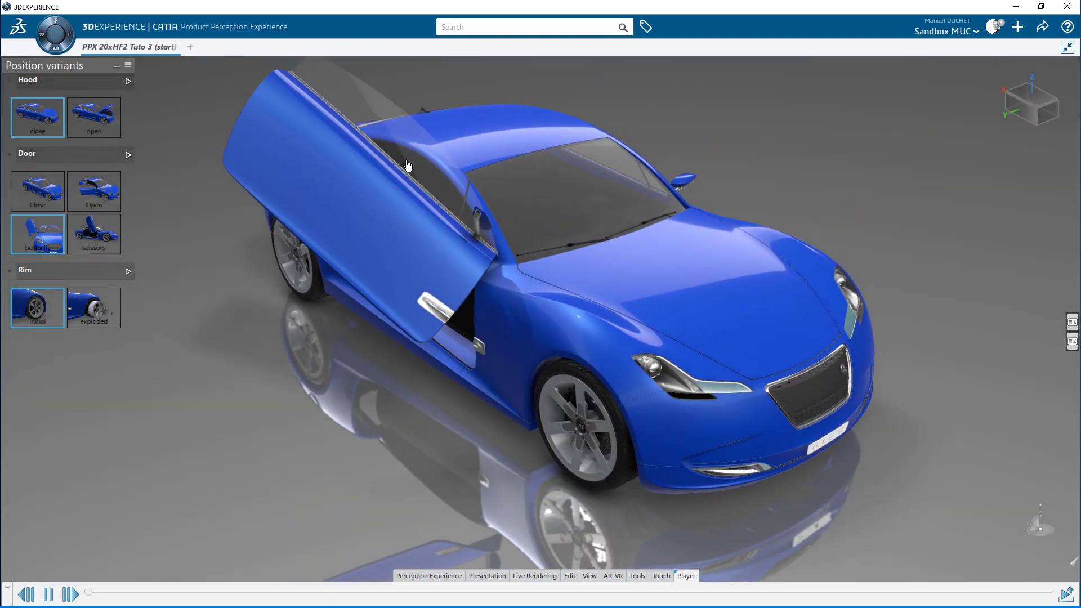
pyautogui.click(407, 163)
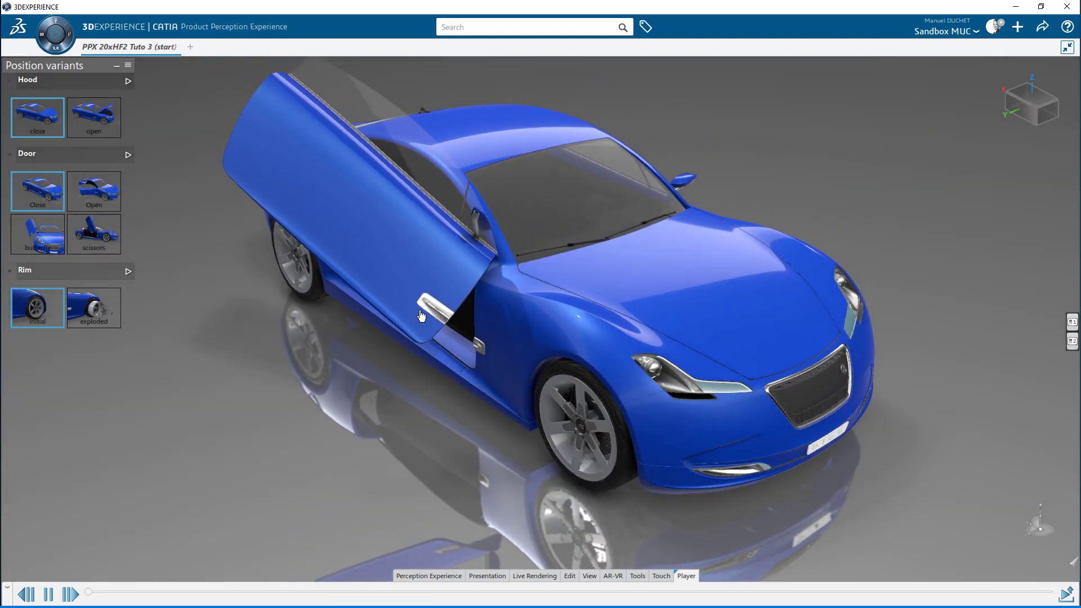
pyautogui.moveTo(478, 428); pyautogui.dragTo(725, 319, button='middle')
pyautogui.scroll(5, 739, 215)
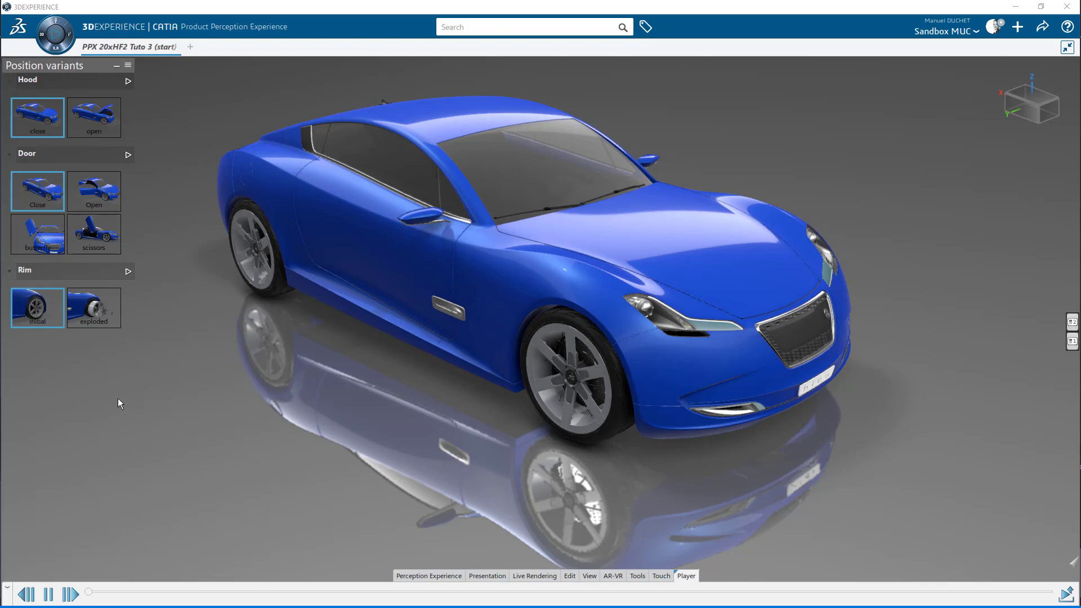
pyautogui.click(81, 295)
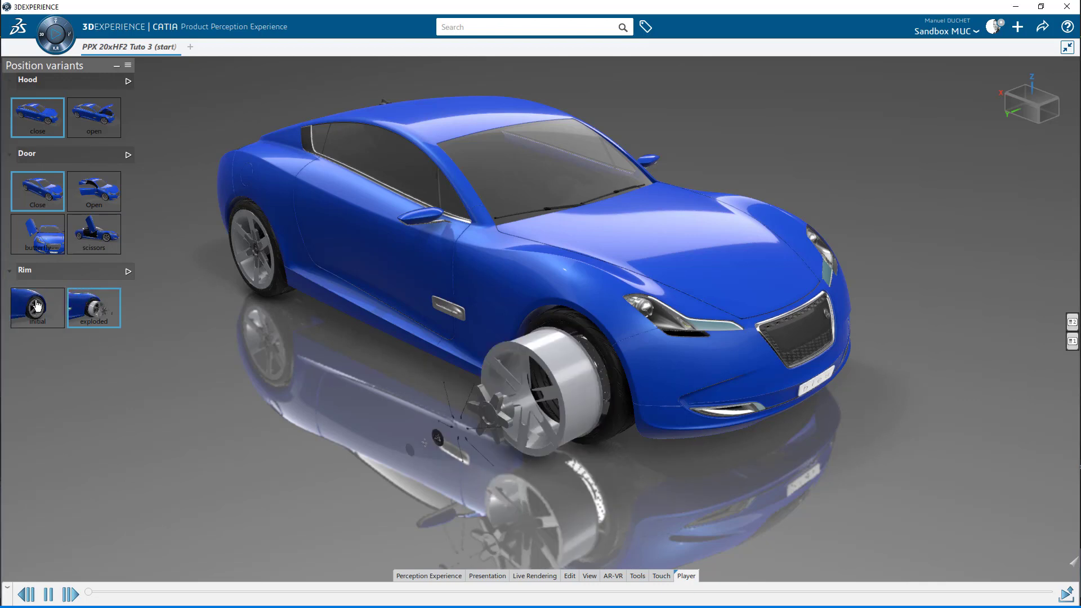
pyautogui.click(38, 239)
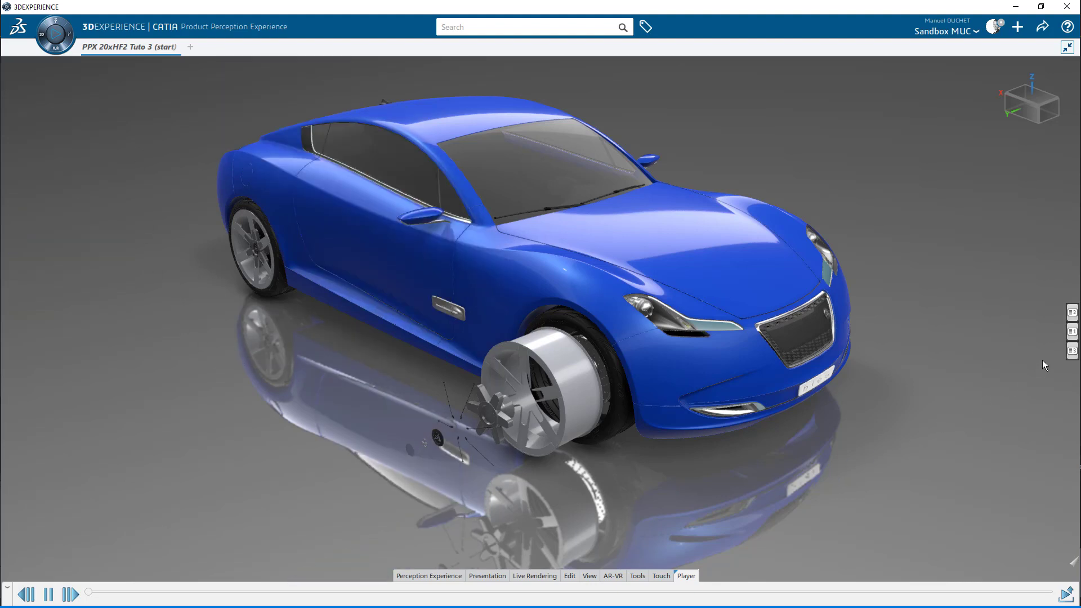
# Step: Restore the explore variants, Position variants and decision panels, and switch through the full-car viewpoint to the hood close-up
pyautogui.click(1072, 334)
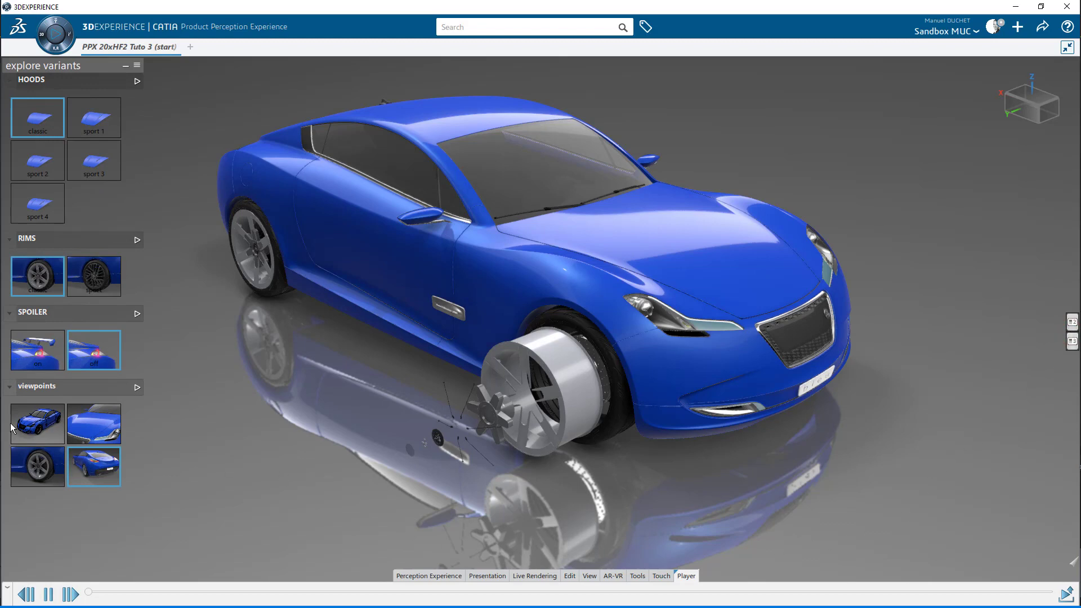
pyautogui.click(34, 425)
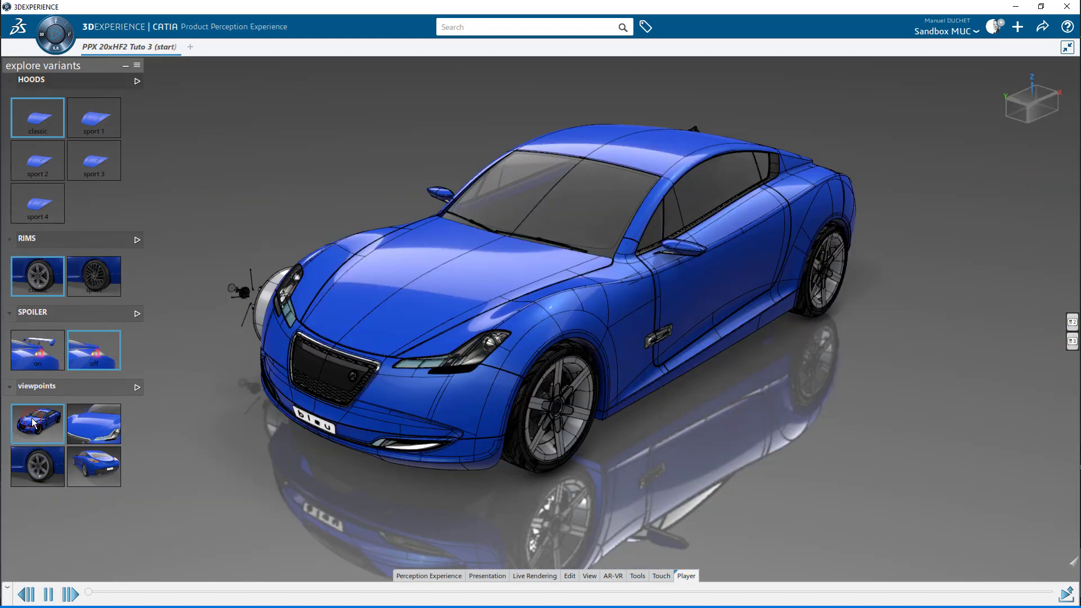
pyautogui.click(108, 431)
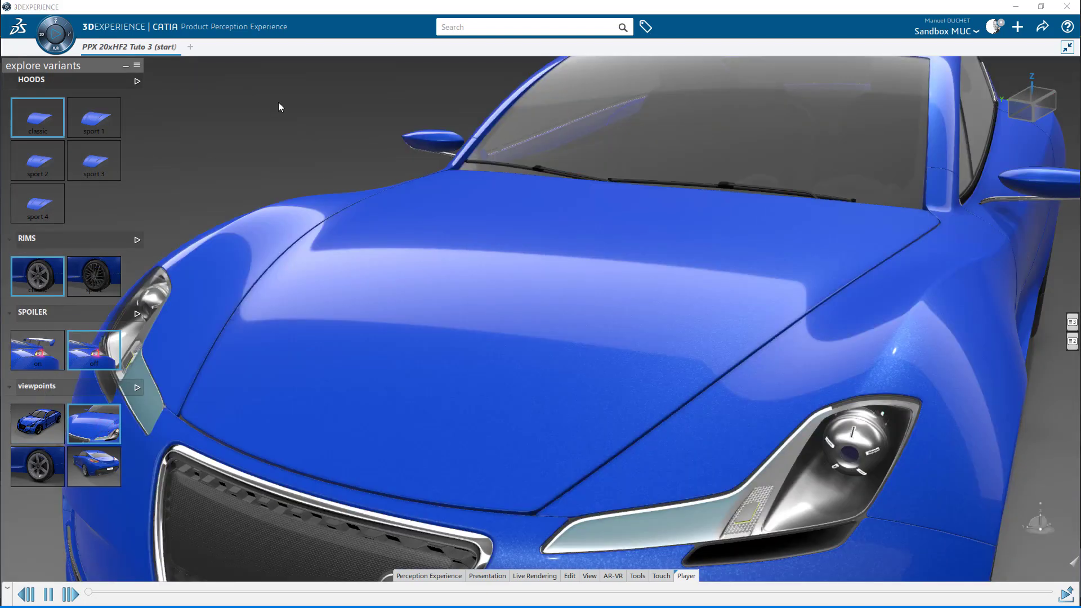
pyautogui.click(1074, 323)
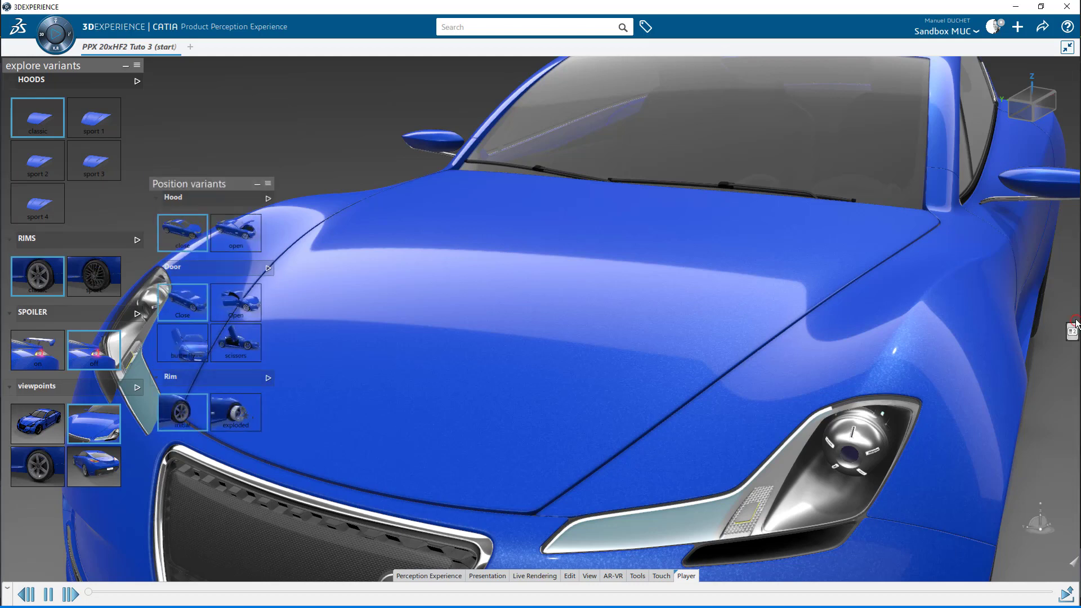
pyautogui.click(1073, 336)
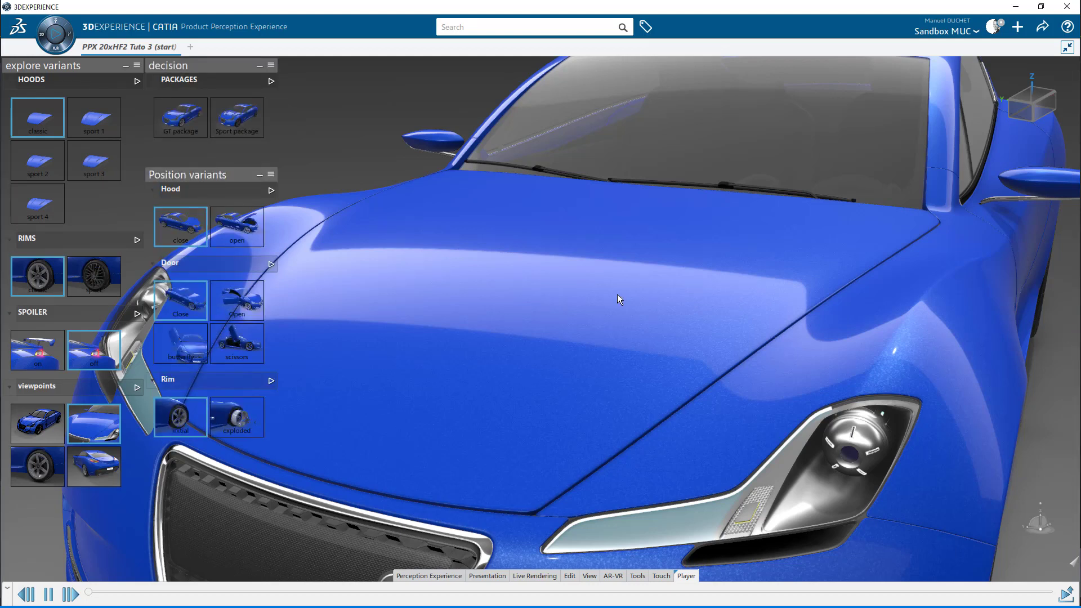
# Step: Hide all panels and collapse the action bar so only the car remains in the view
pyautogui.click(439, 576)
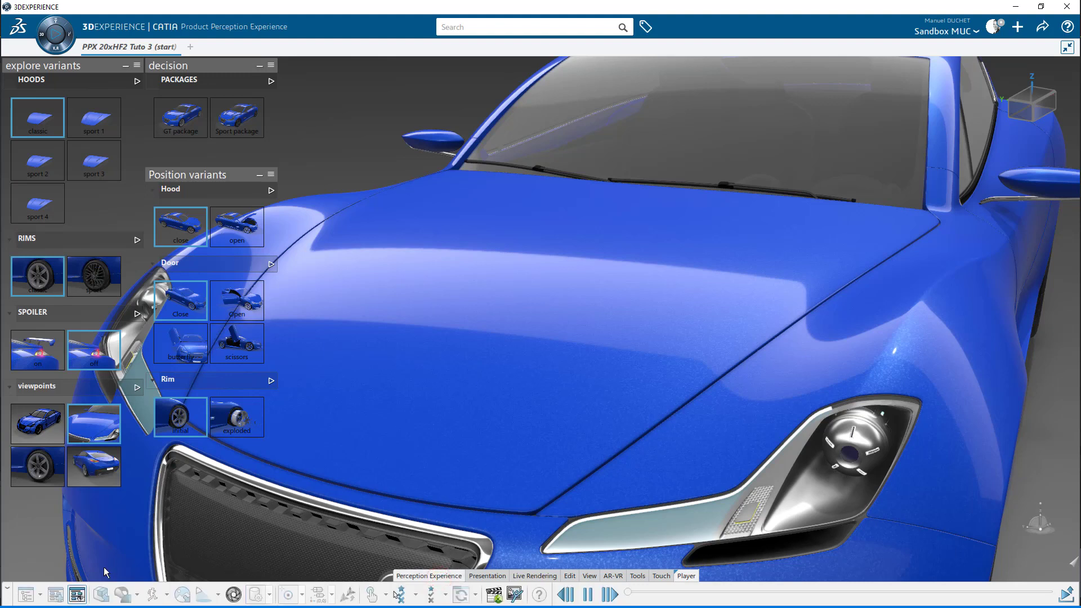
pyautogui.click(84, 594)
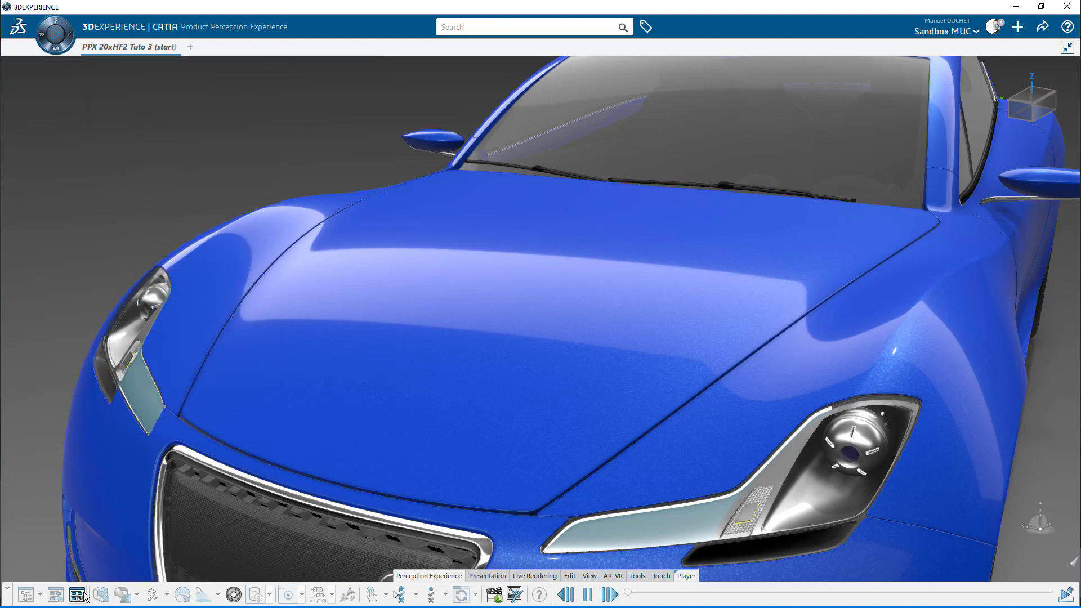
pyautogui.click(84, 594)
pyautogui.click(84, 594)
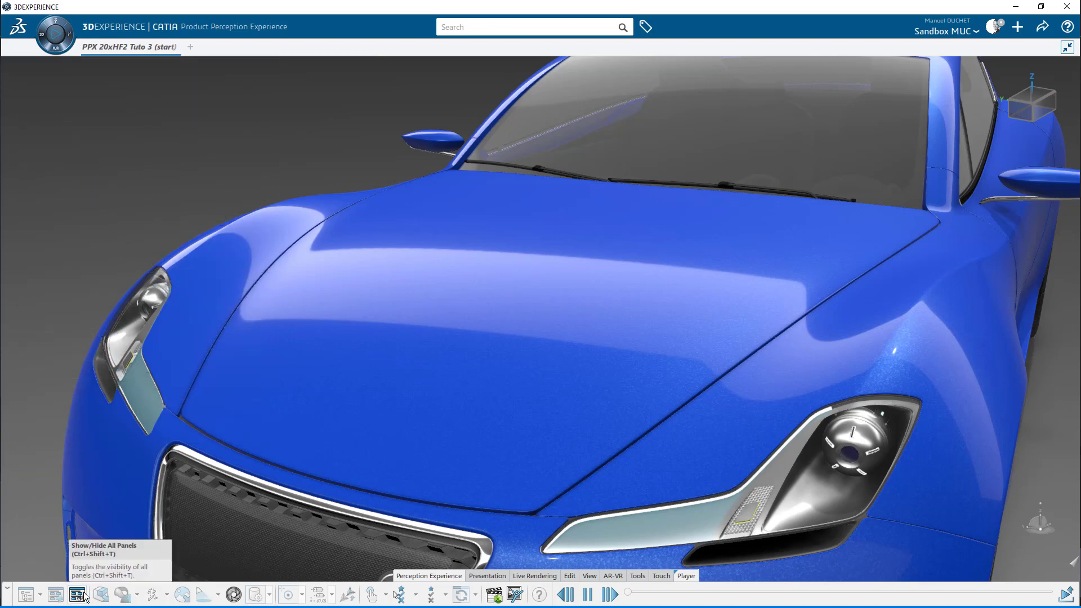
pyautogui.click(8, 591)
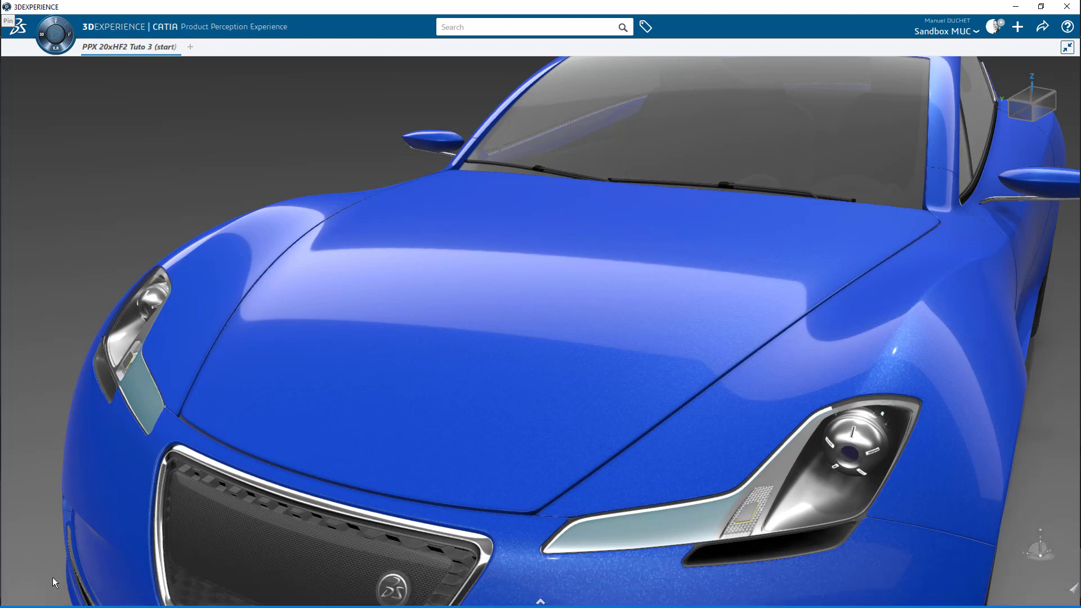
# Step: With the interface hidden, play the door's transitions directly from the car, viewed from its front side
pyautogui.click(320, 235)
pyautogui.scroll(-6, 471, 329)
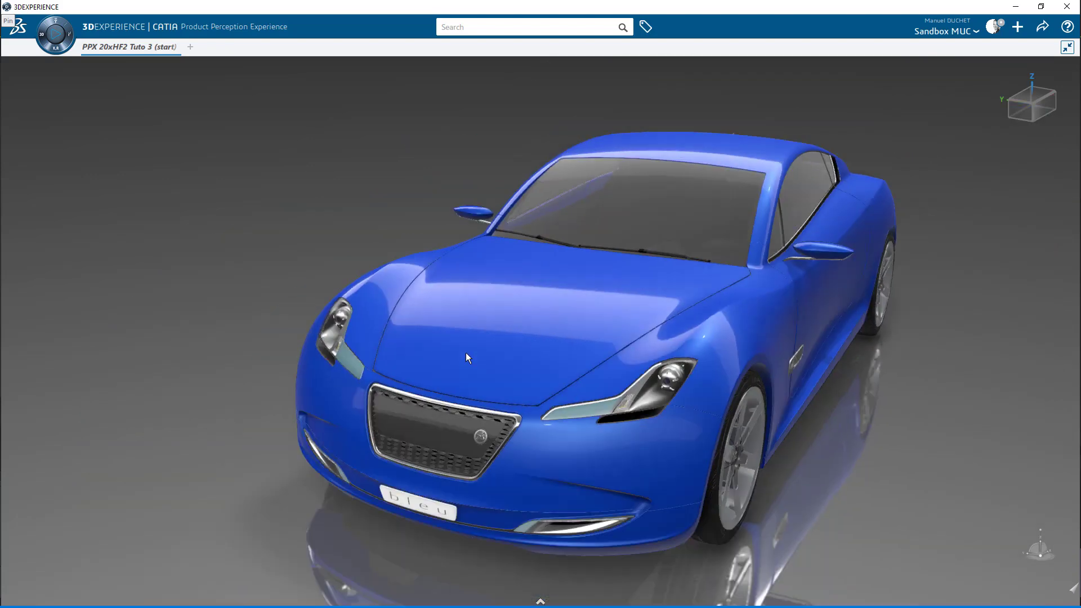
pyautogui.moveTo(573, 342); pyautogui.dragTo(776, 332, button='middle')
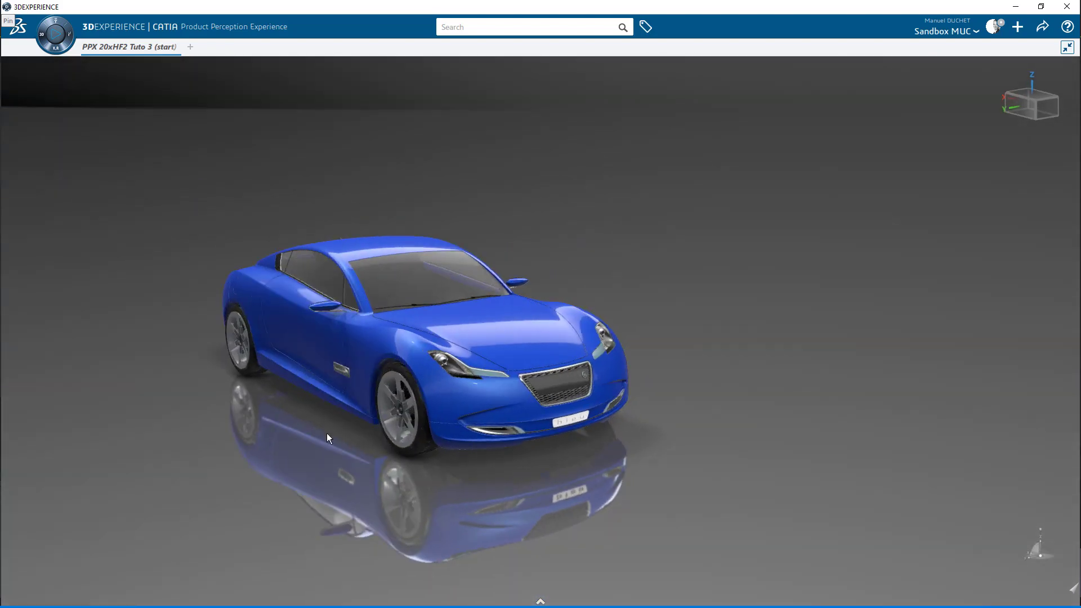
pyautogui.moveTo(326, 434); pyautogui.dragTo(542, 398, button='middle')
pyautogui.click(488, 430)
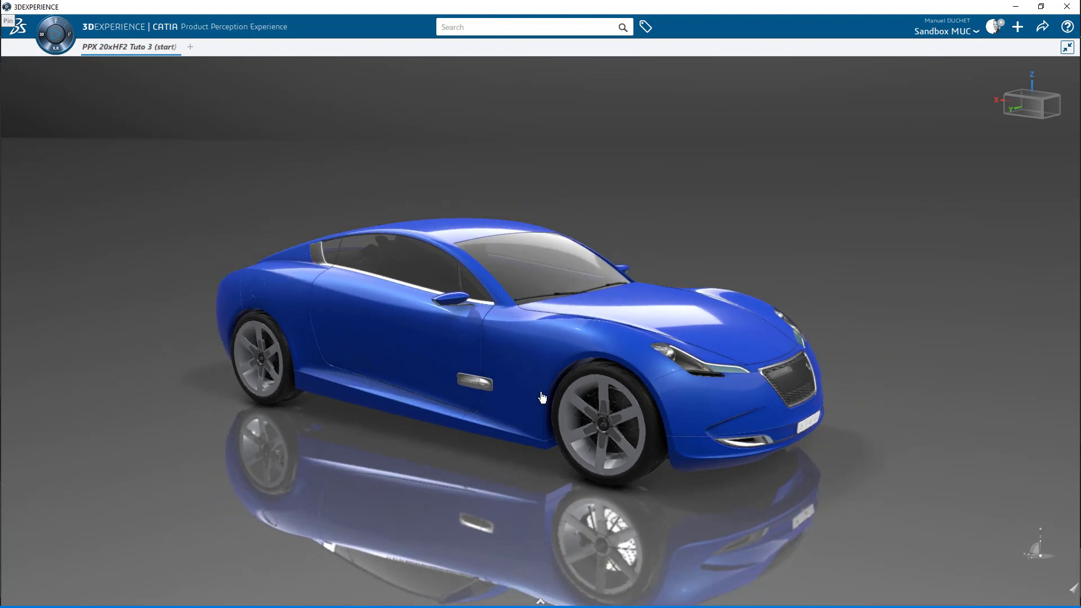
pyautogui.click(443, 340)
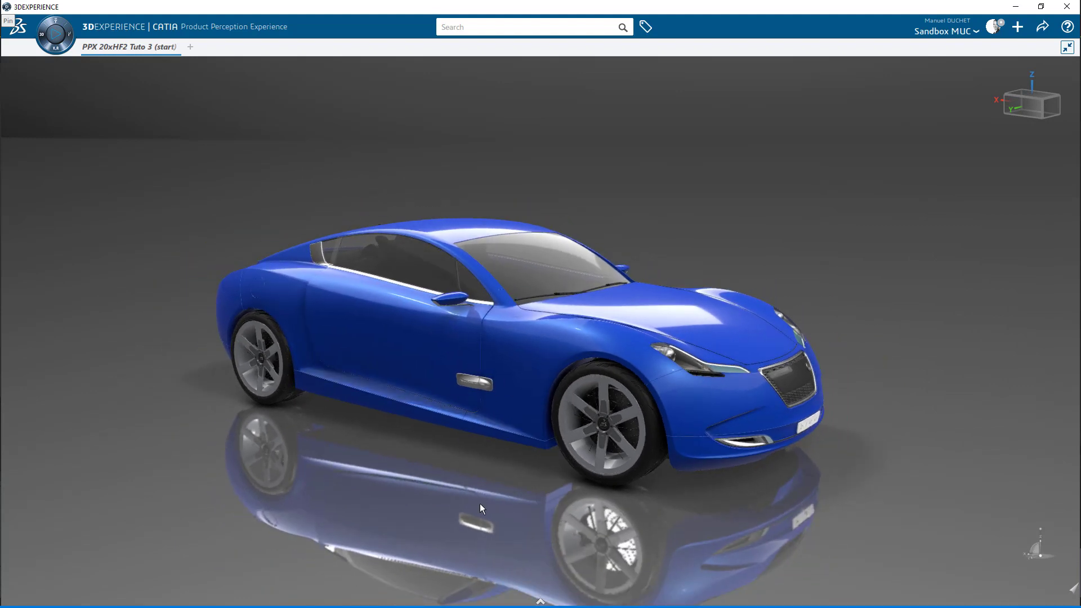